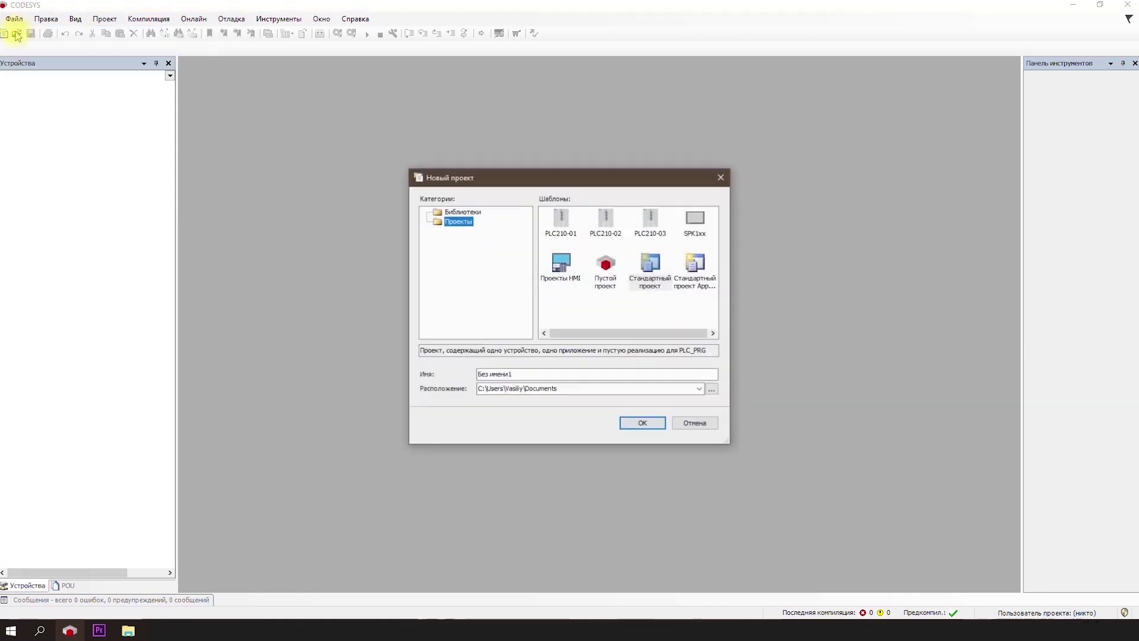
- Create a standard project named modbus for the PLC210 (Production association OWEN) device with PLC_PRG in CFC
double_click(483, 376)
text(modbus)
click(650, 267)
click(642, 423)
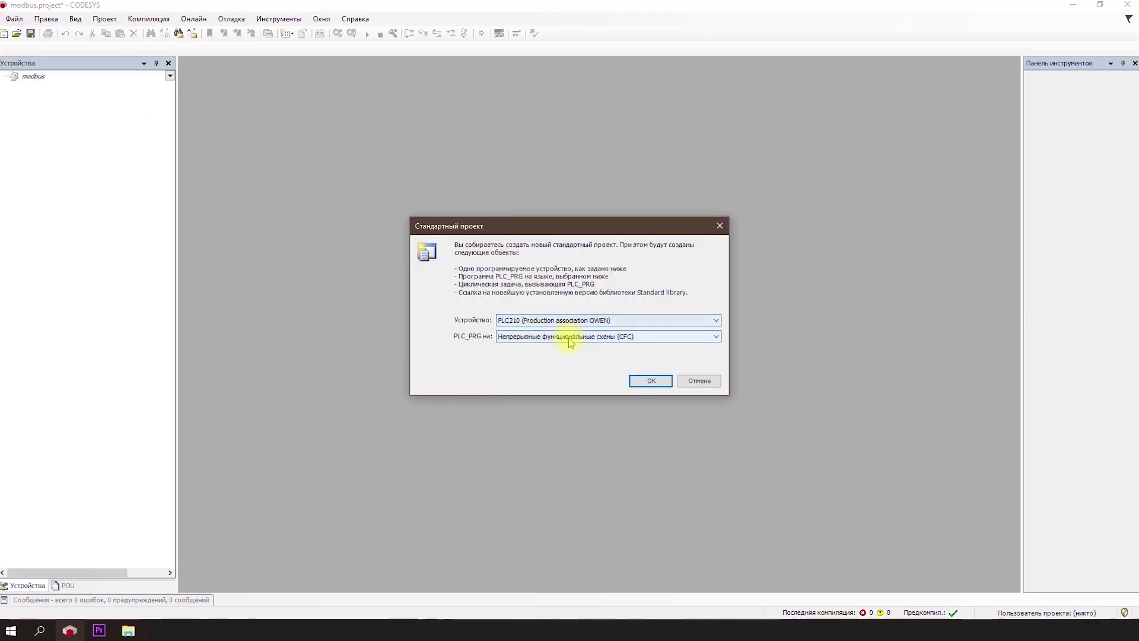
click(637, 380)
- In PLC_PRG, declare rAi1:REAL commented "Аналоговый вход модуля МВ" and xDo1:bool commented "Дискретный выход модуля МУ"
double_click(104, 137)
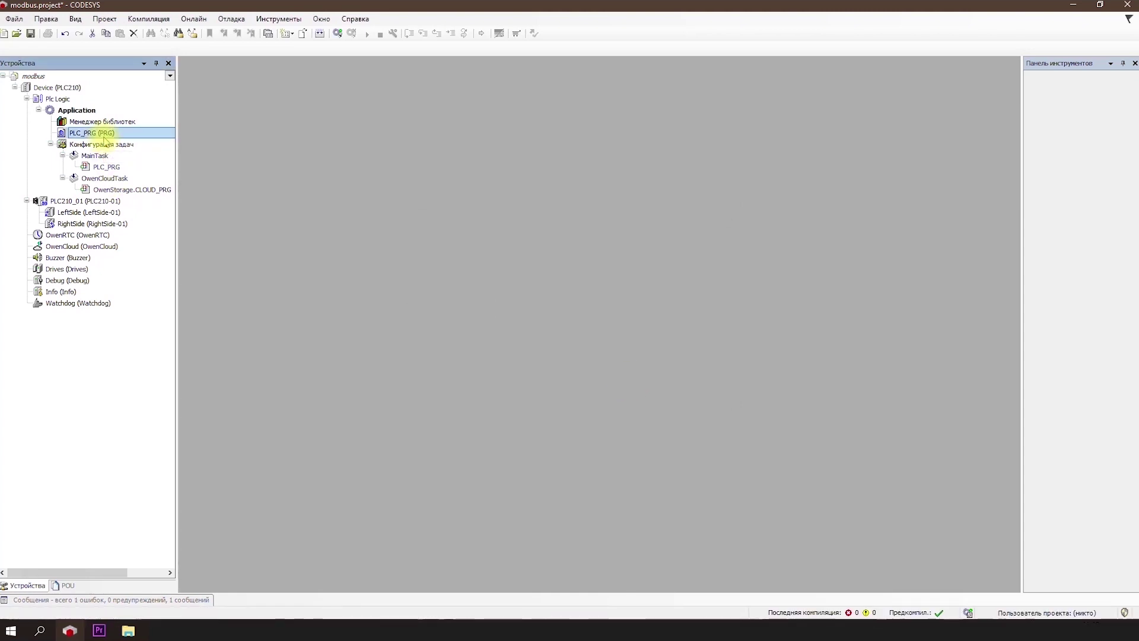
click(294, 86)
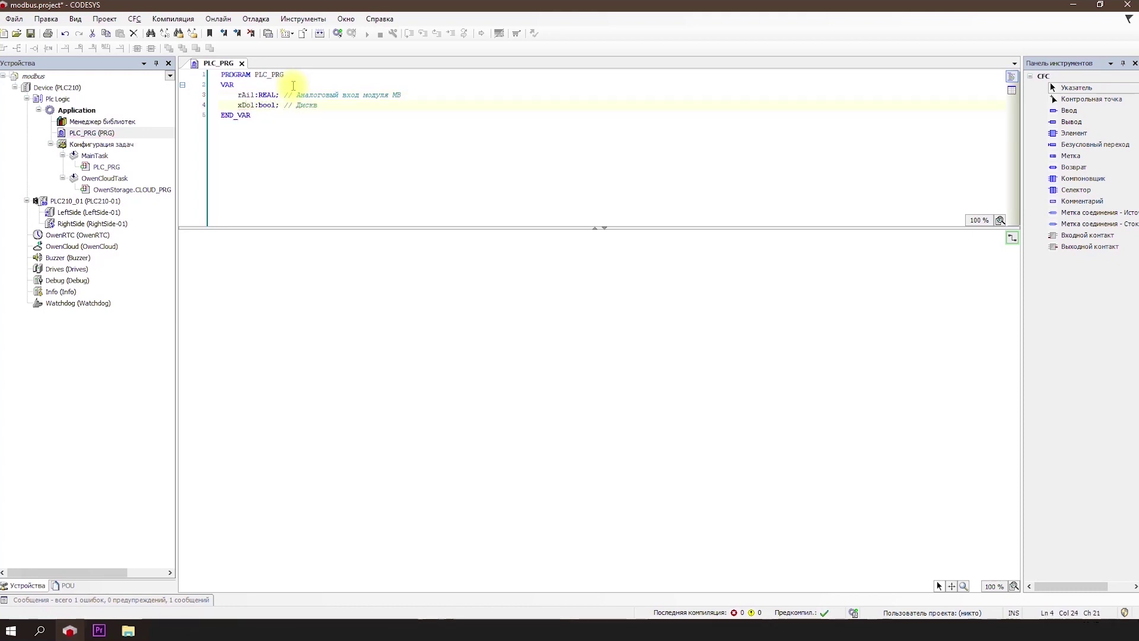
text(й выход модуля МУ)
click(452, 321)
- Place a function element on the empty PLC_PRG diagram and set its operator to ">"
click(1074, 133)
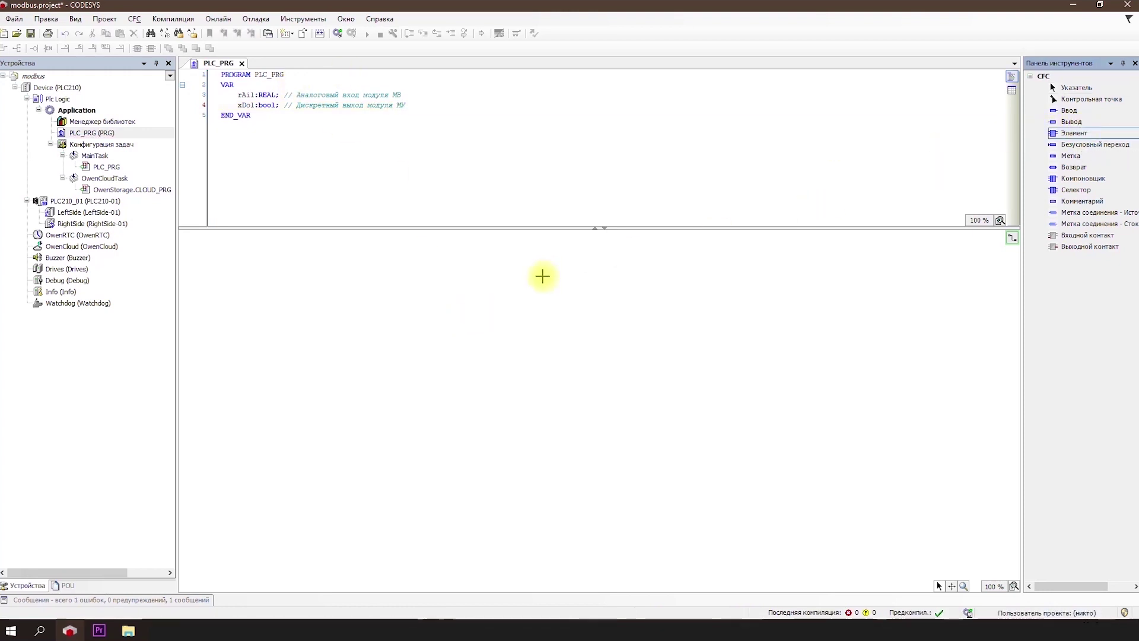
click(436, 294)
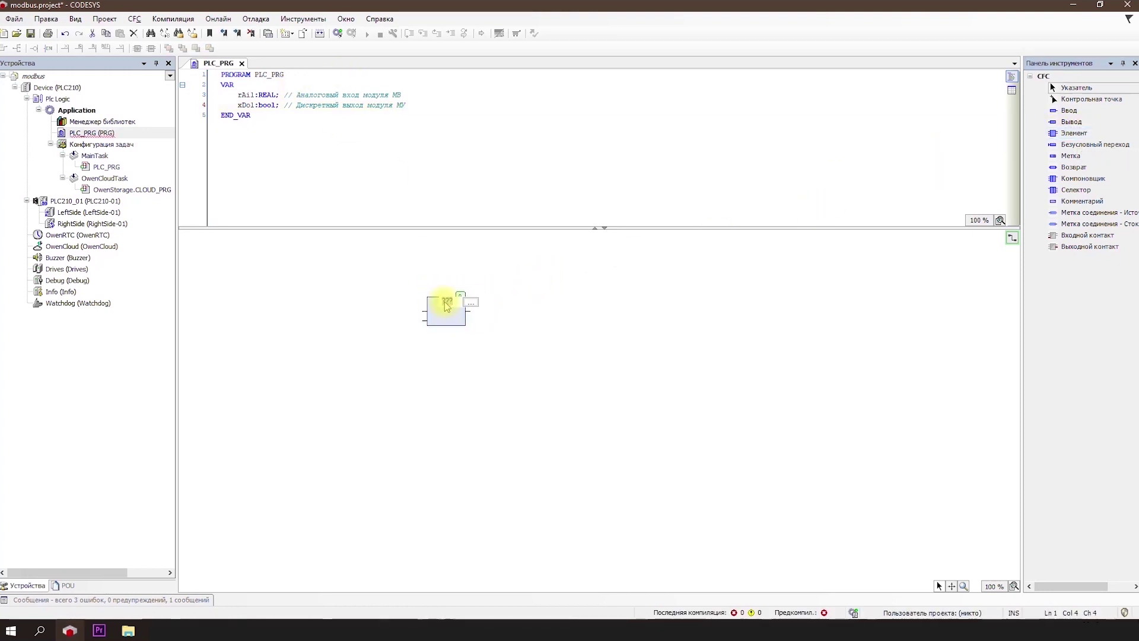
text(>)
key(Return)
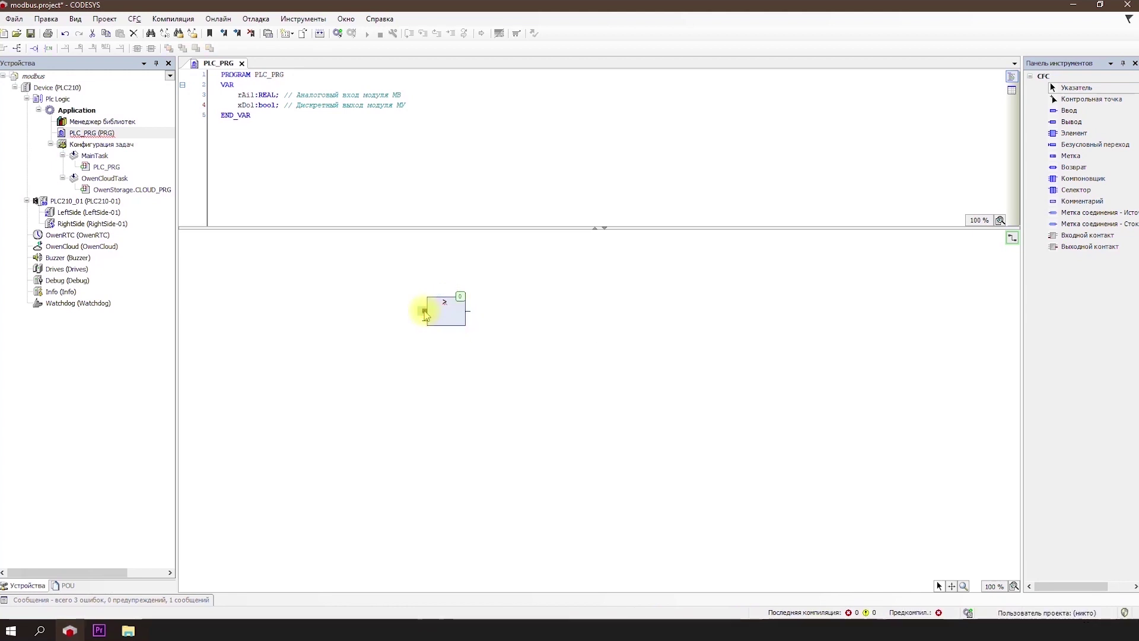
- Assign rAi1 to the first input of the ">" block and the constant 20 to its second input
scroll(406, 350, up, 2)
drag(559, 361, 333, 318)
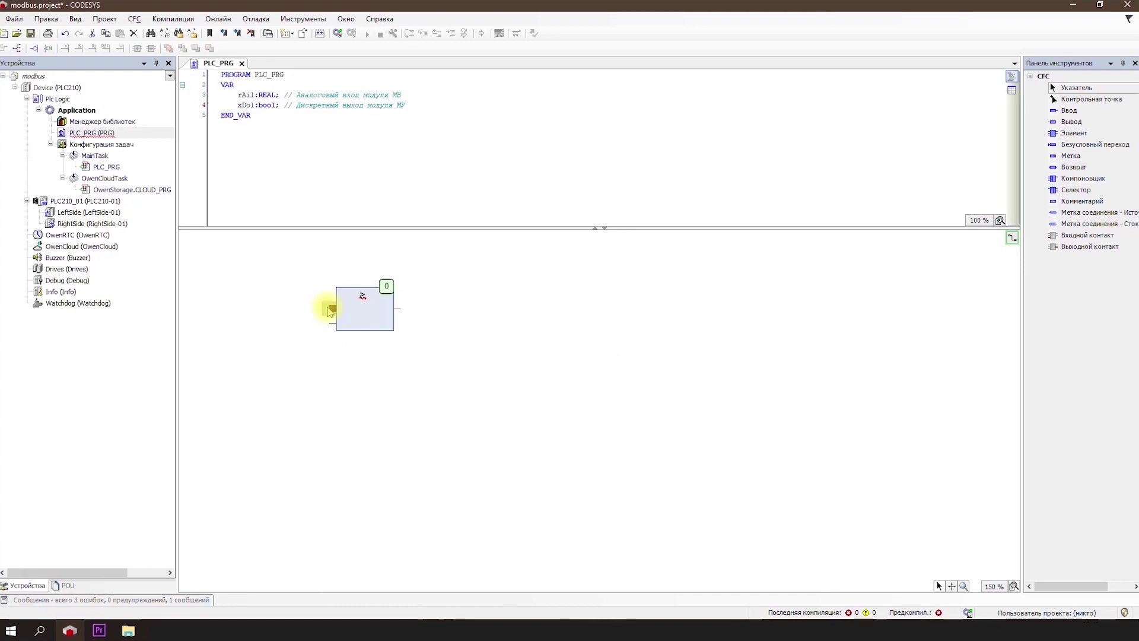
double_click(330, 310)
text(rAi1)
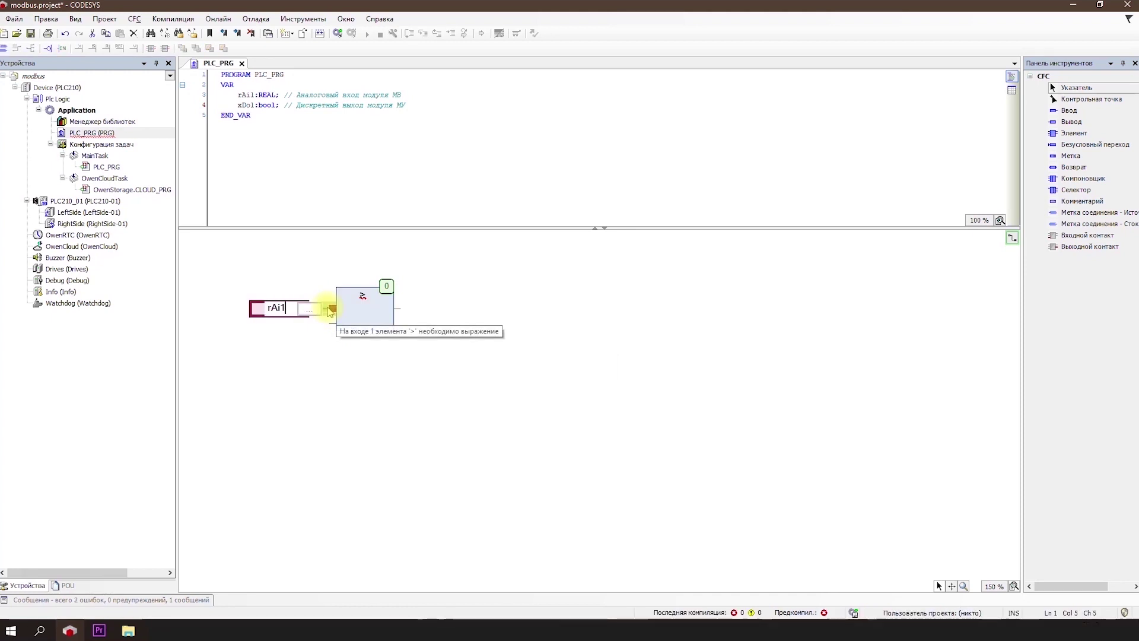
key(Return)
double_click(331, 324)
text(20)
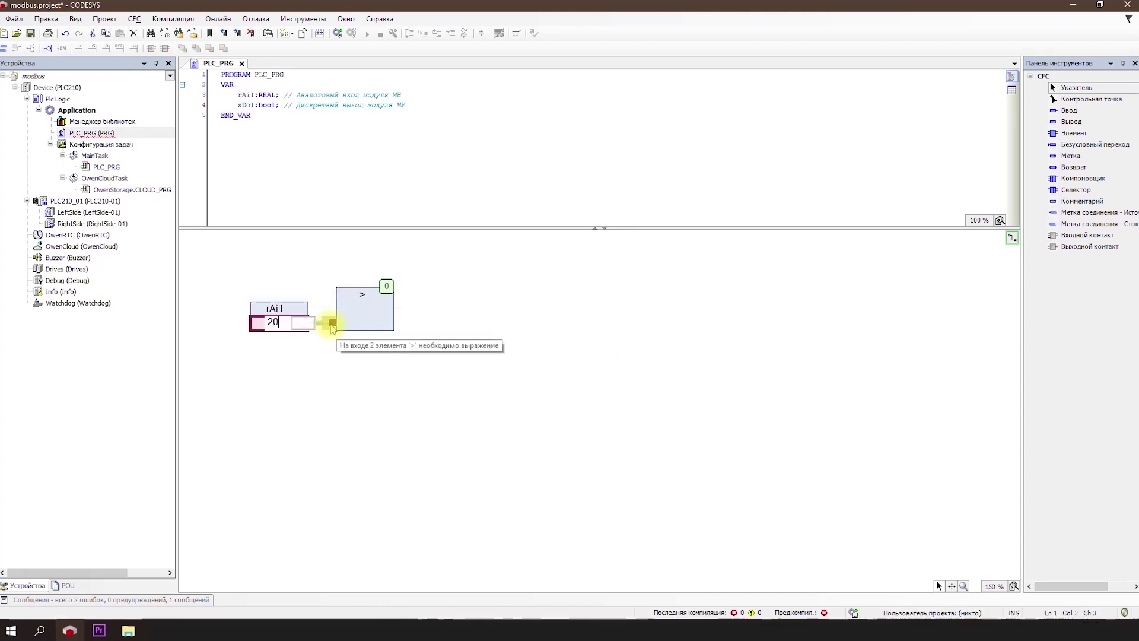
key(Return)
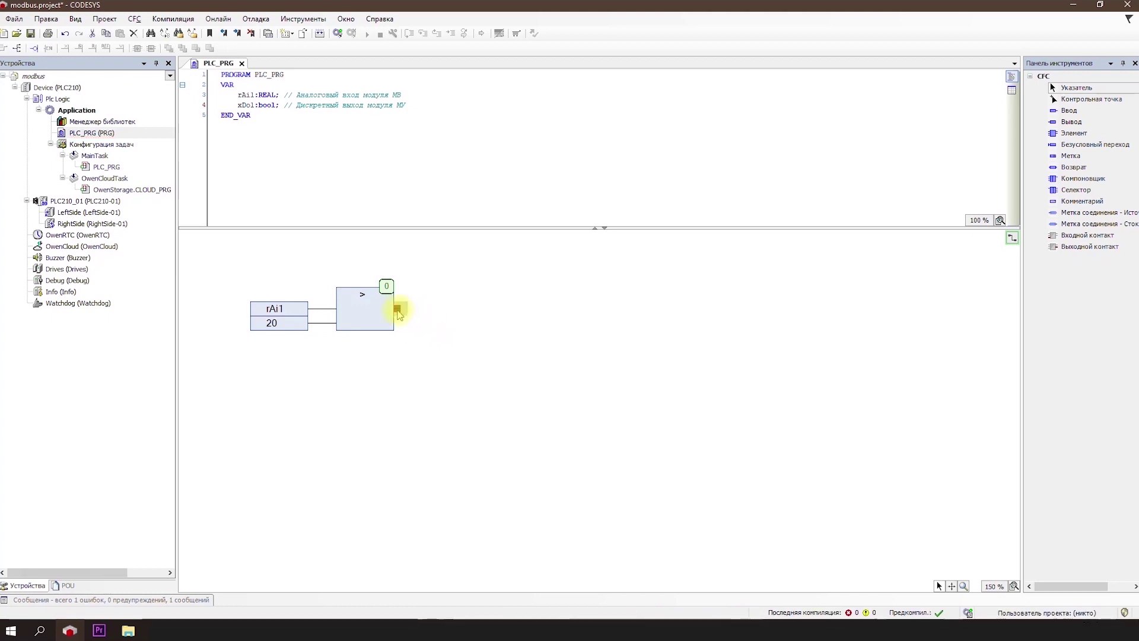
- Assign the variable xDo1 to the output of the ">" block
double_click(398, 310)
text(xDo1)
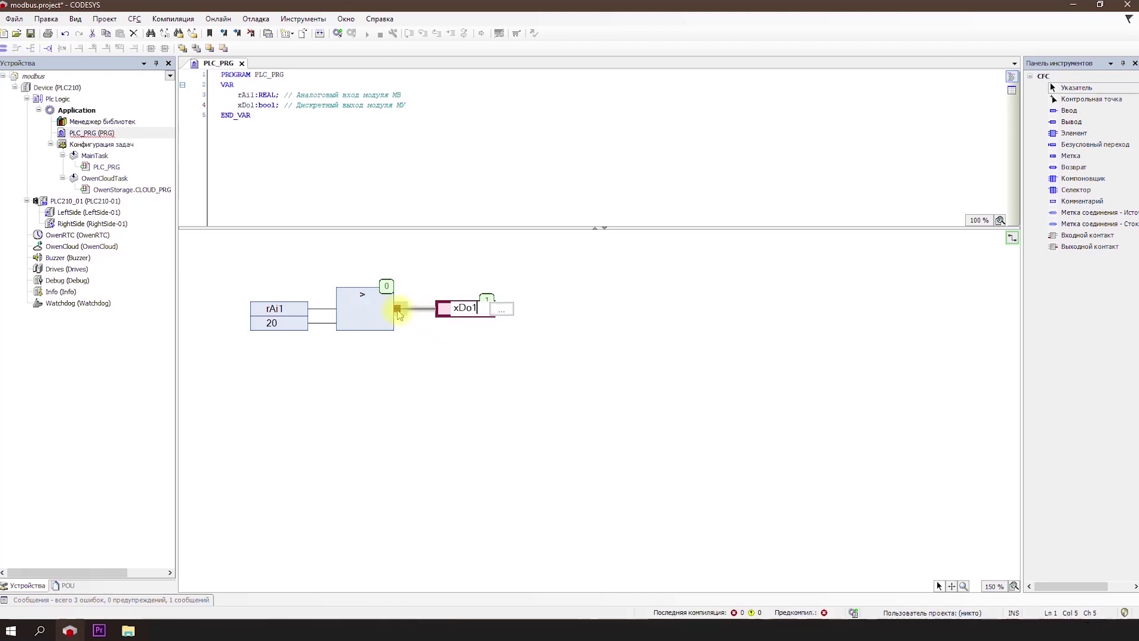
click(436, 389)
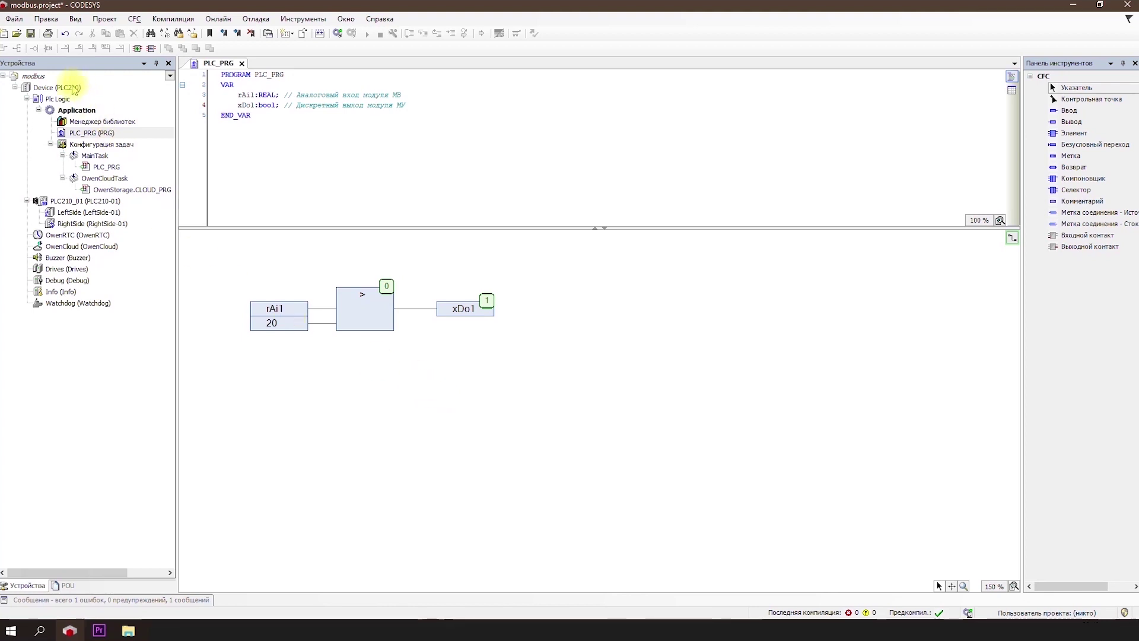
- Add a Modbus COM serial port device under Device (PLC210)
right_click(75, 88)
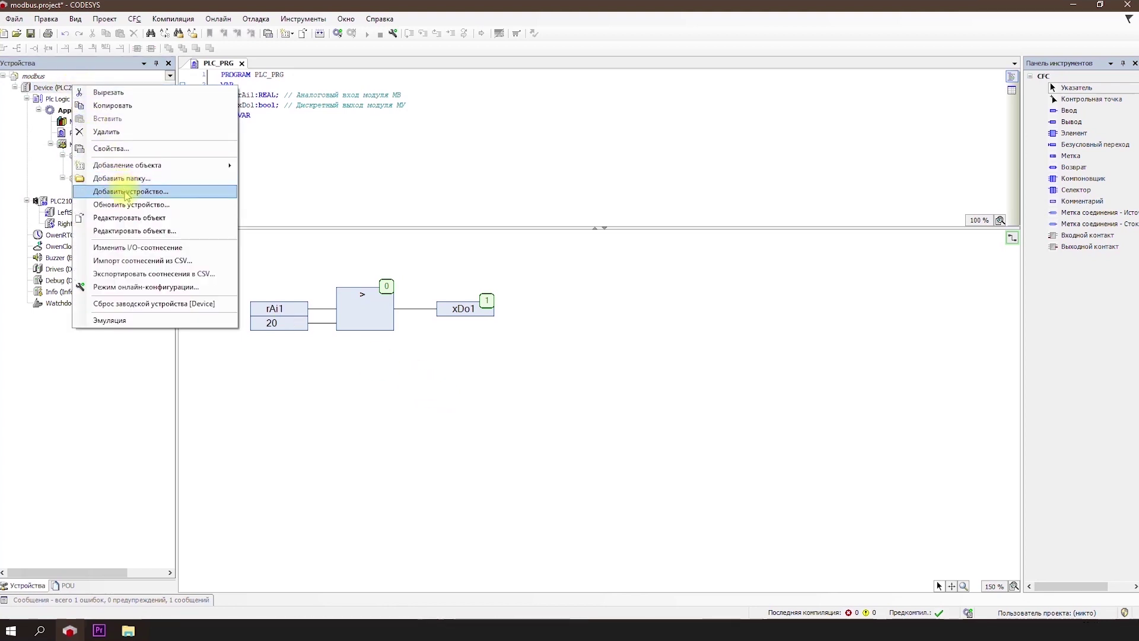
click(160, 191)
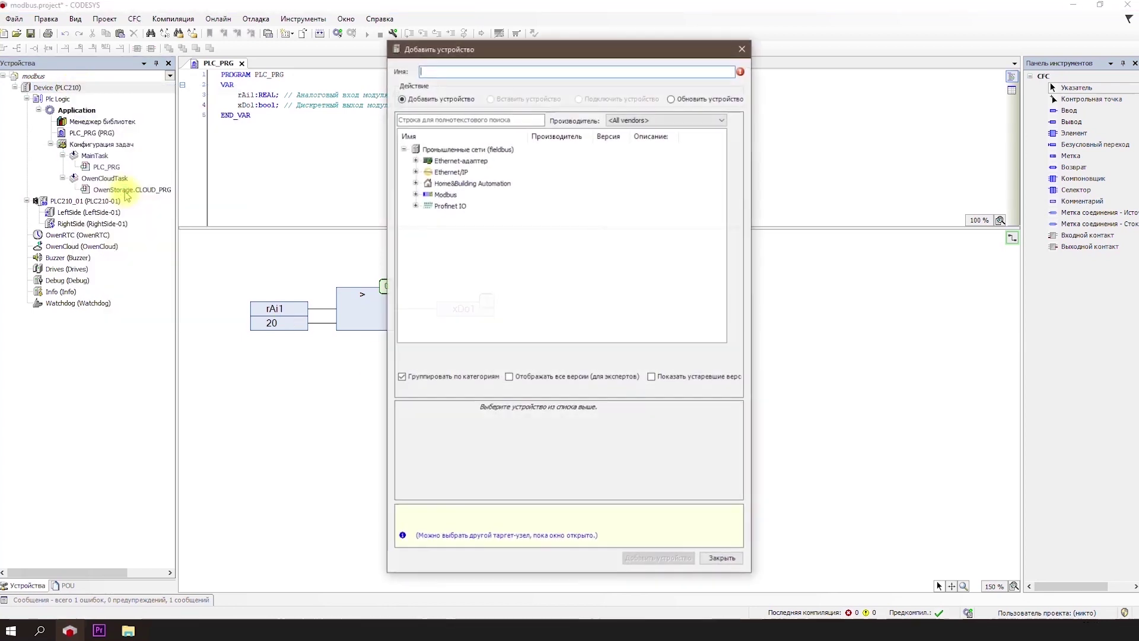
click(415, 194)
click(469, 218)
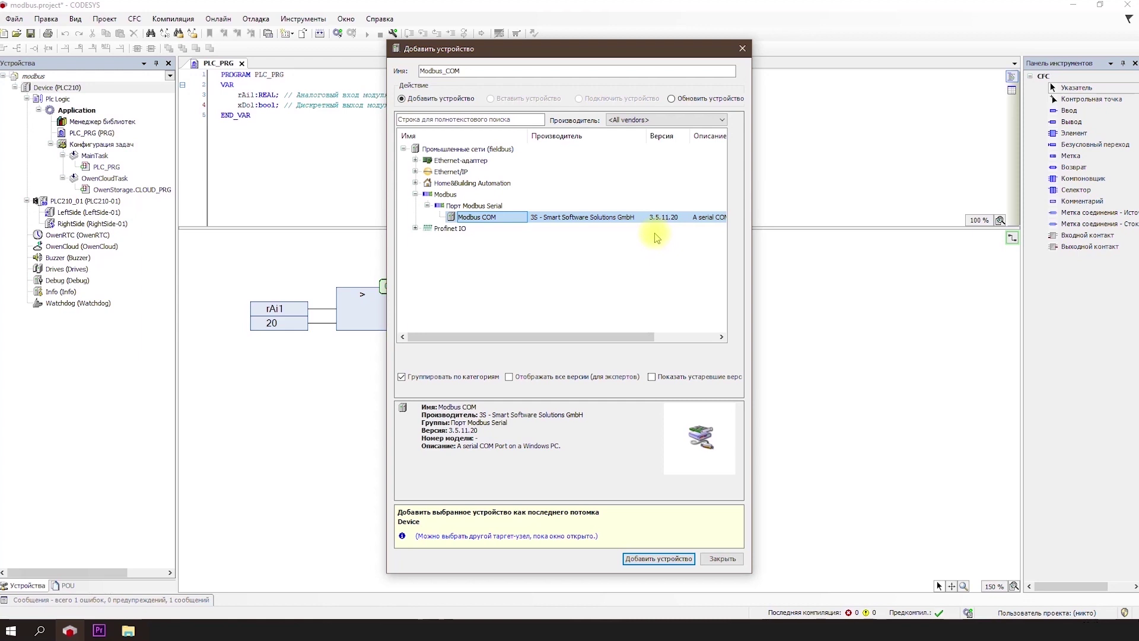
click(657, 557)
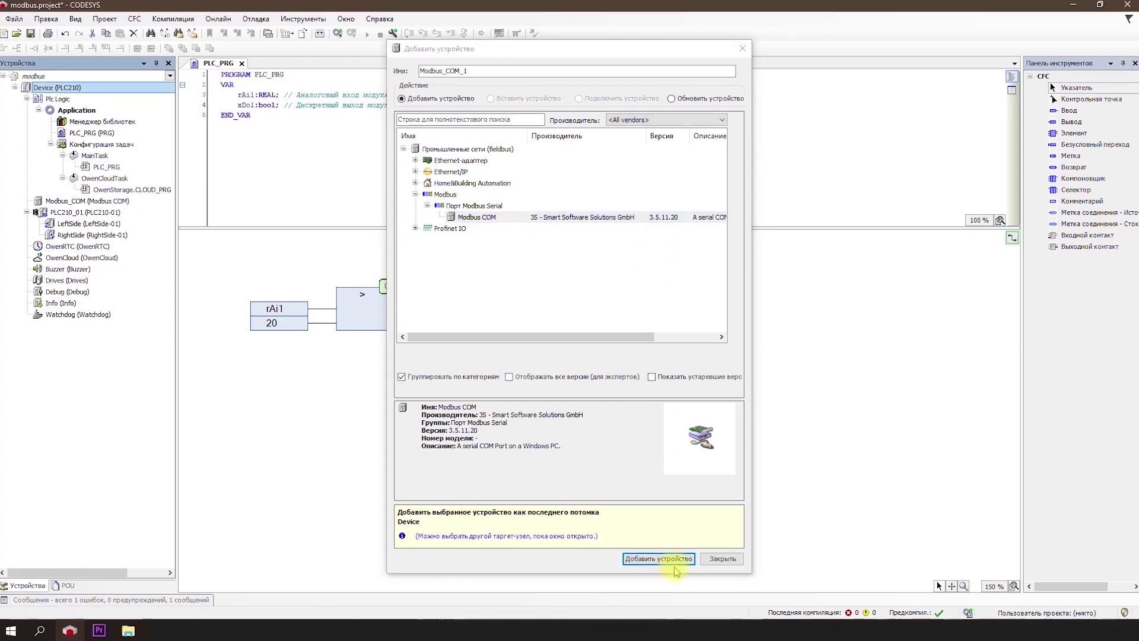
click(722, 559)
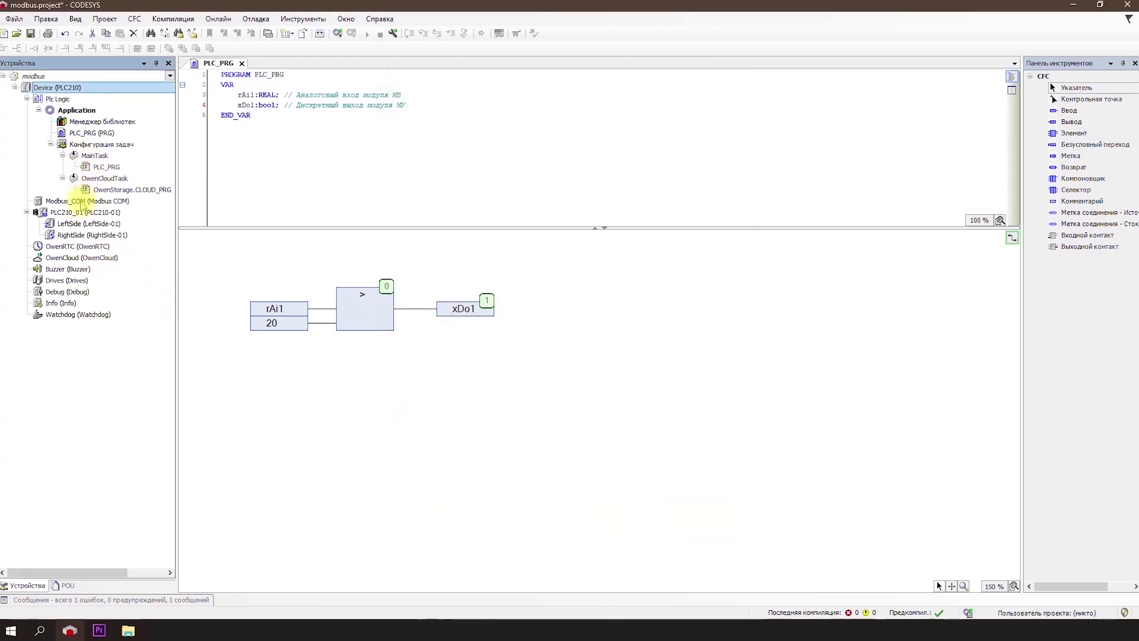
- Set the Modbus_COM port's baud rate to 115200 and its parity to NONE
double_click(65, 201)
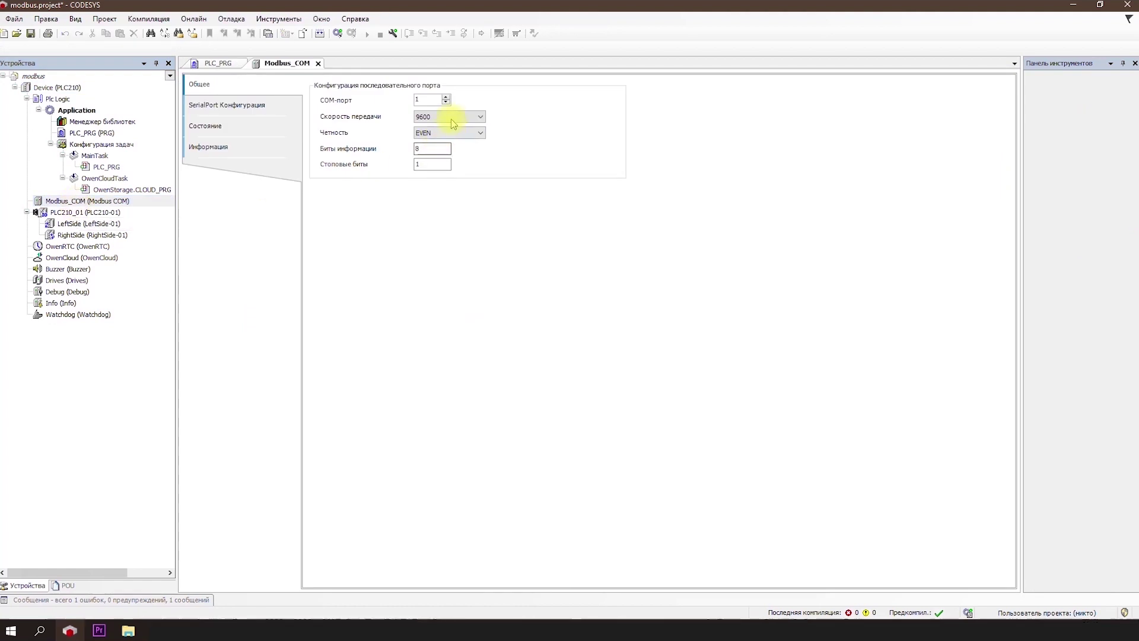
click(451, 117)
click(437, 182)
click(449, 133)
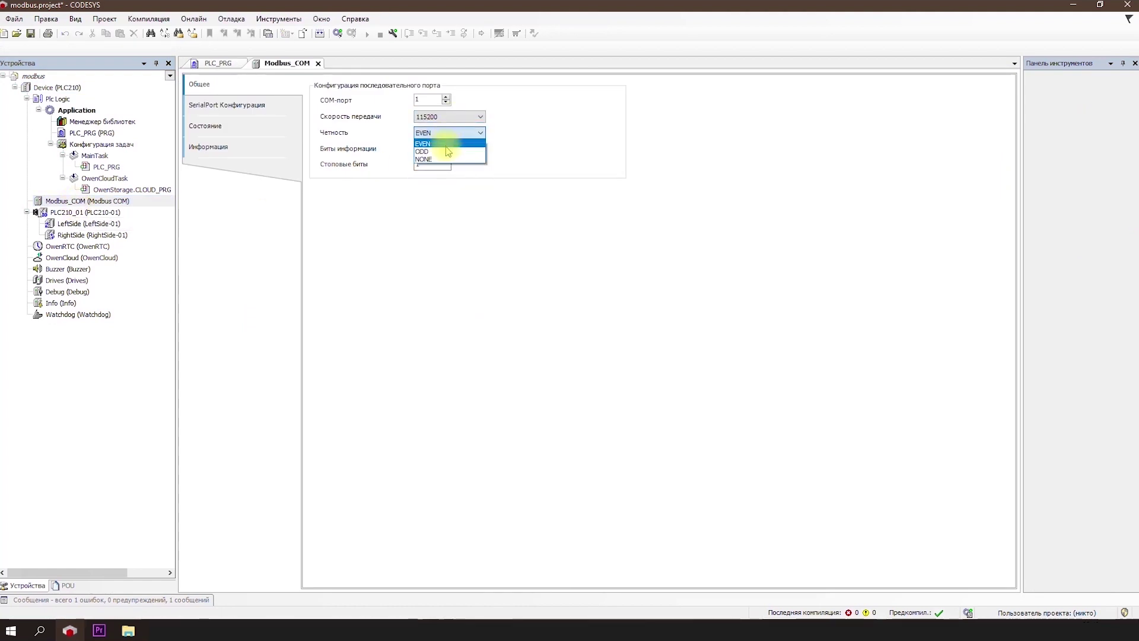
click(441, 160)
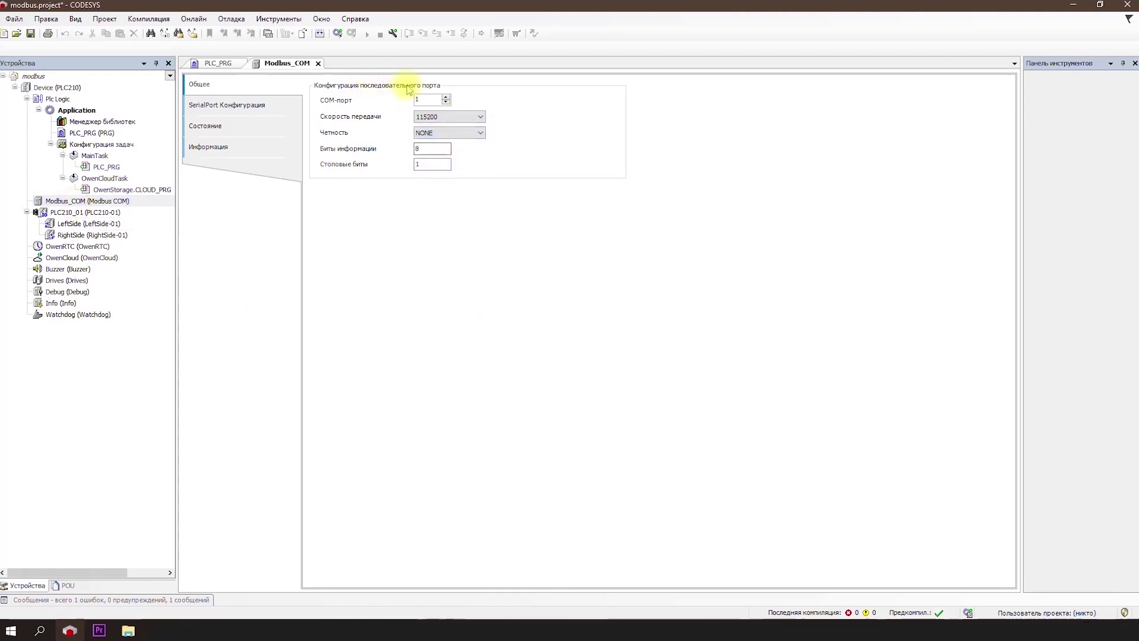
- Look up the RS485-1 port ID in the PLC210 device information and set Modbus_COM's COM port number to 5
double_click(65, 87)
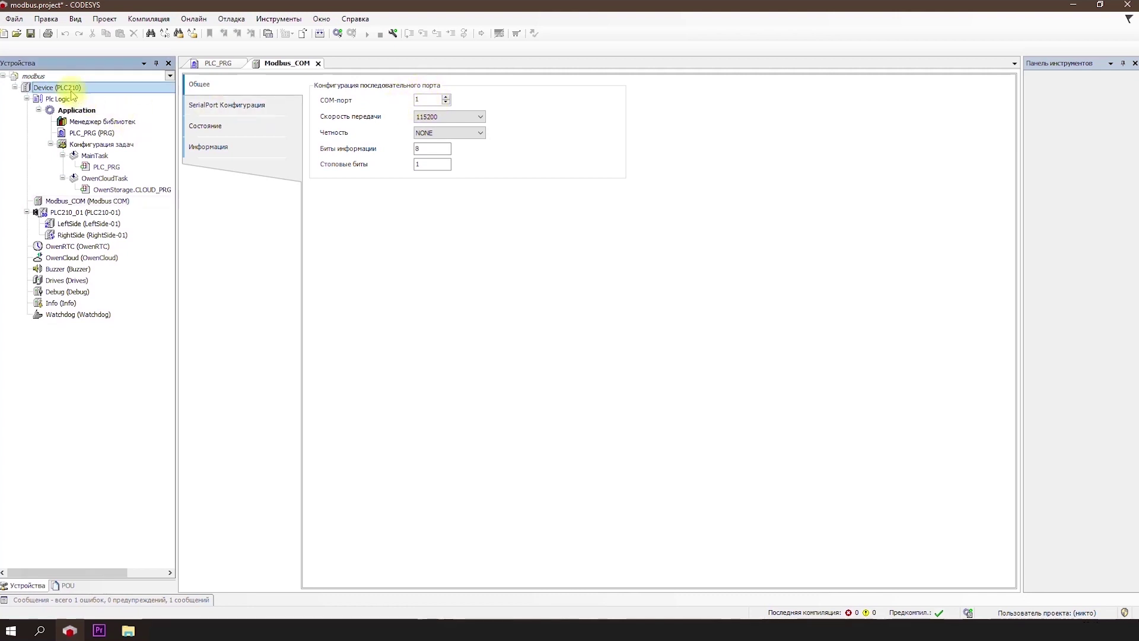
click(228, 334)
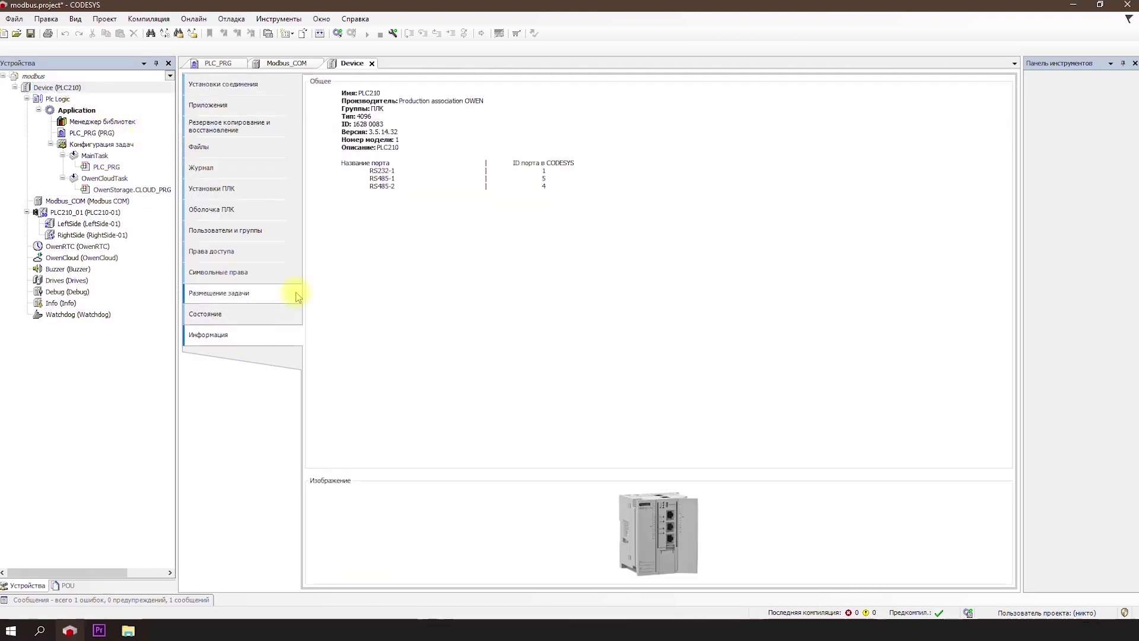
drag(360, 178, 576, 177)
click(571, 200)
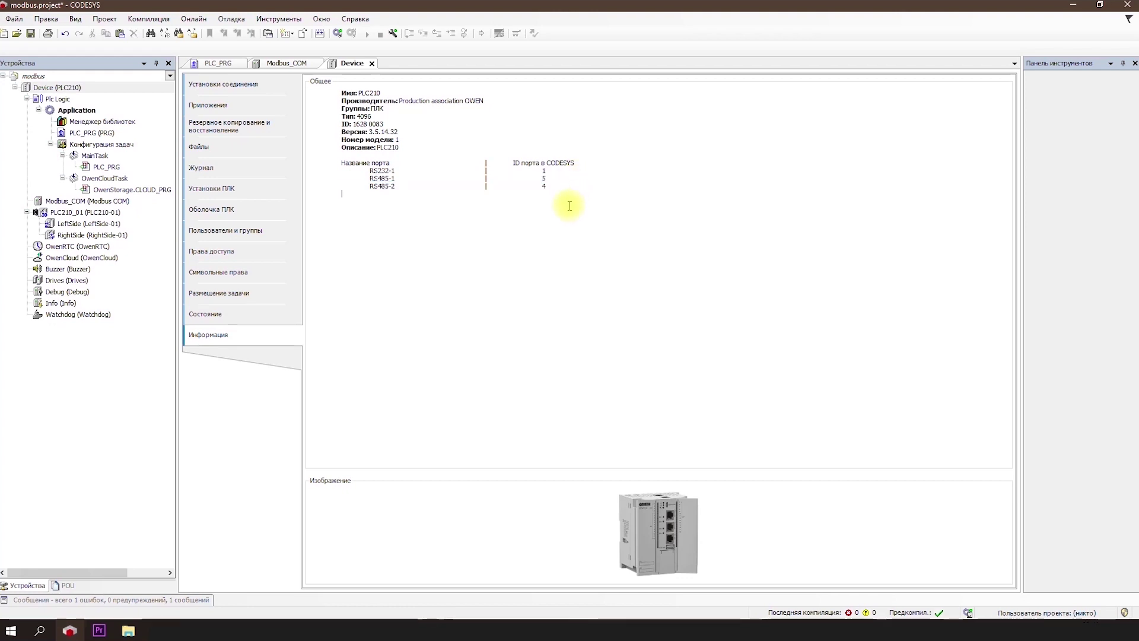
click(284, 63)
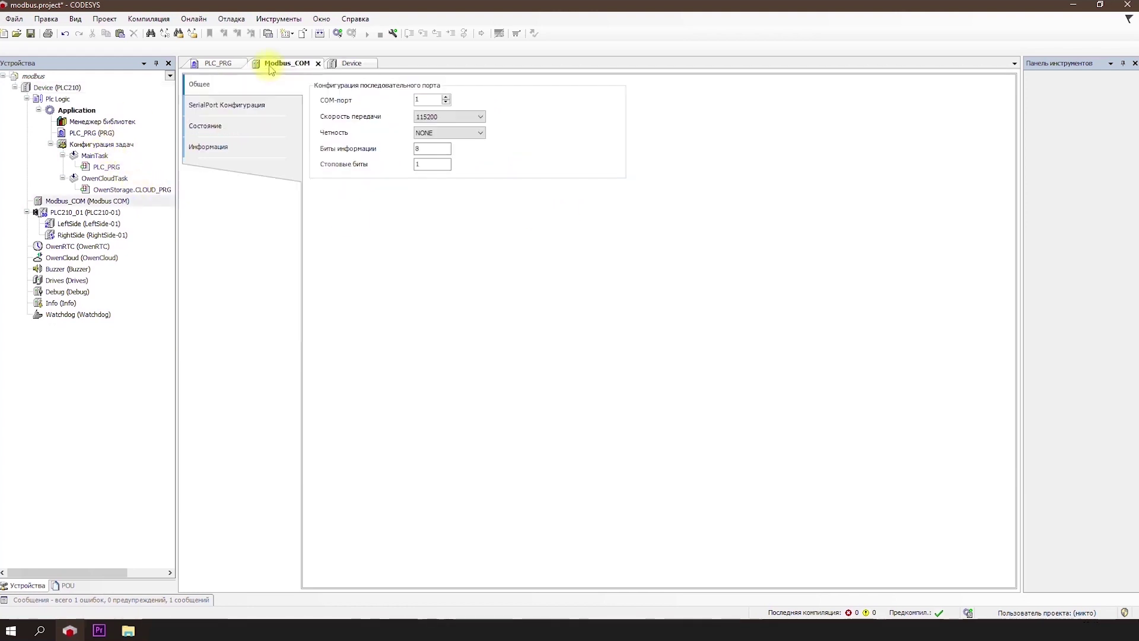
click(446, 97)
click(446, 96)
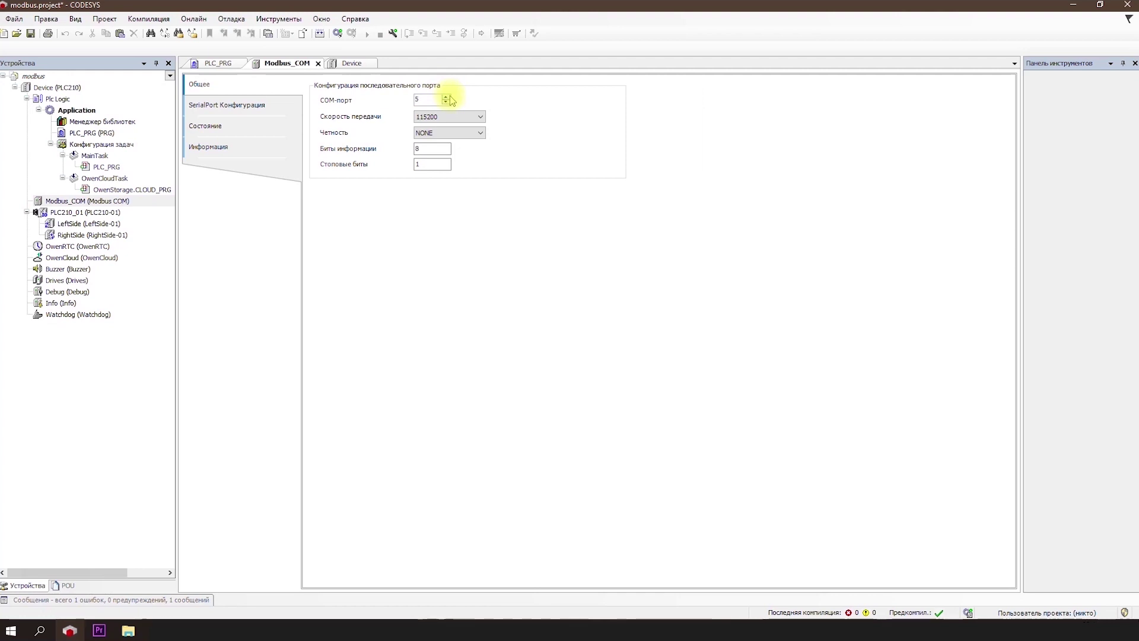
- Add a Modbus Master, COM Port device under Modbus_COM and enable its automatic connection restart
right_click(83, 201)
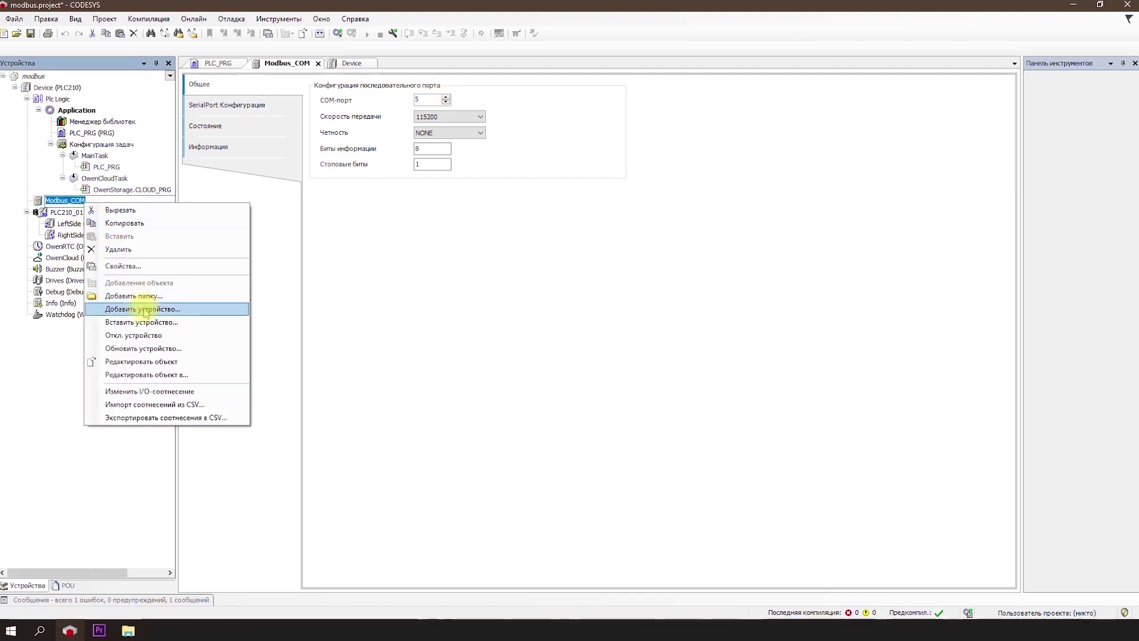
click(144, 309)
click(427, 171)
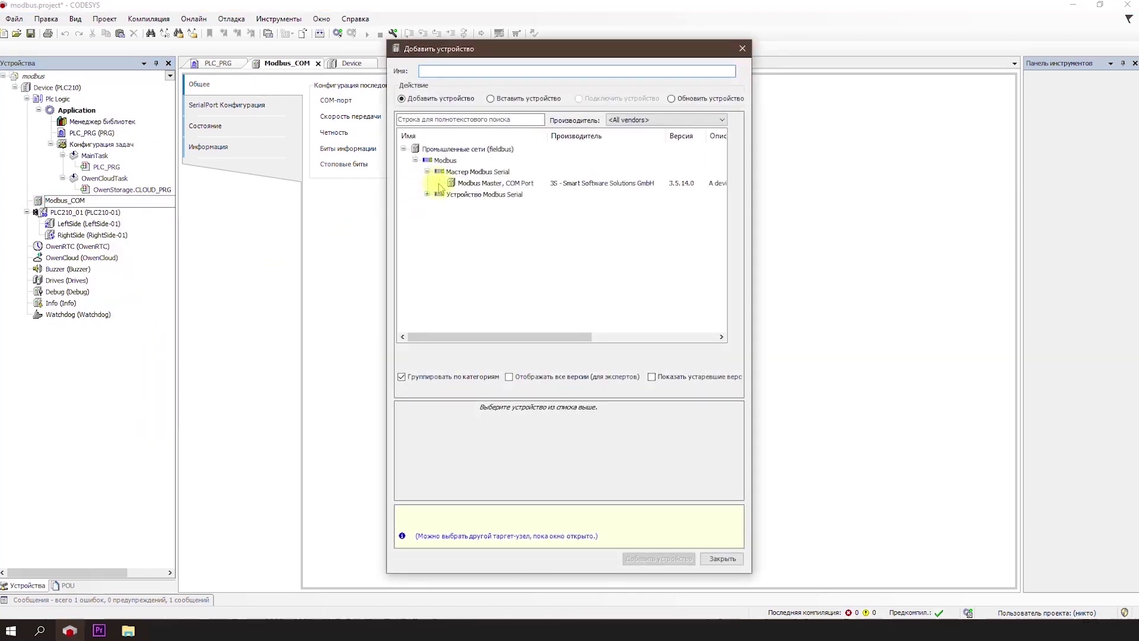
click(495, 183)
click(640, 554)
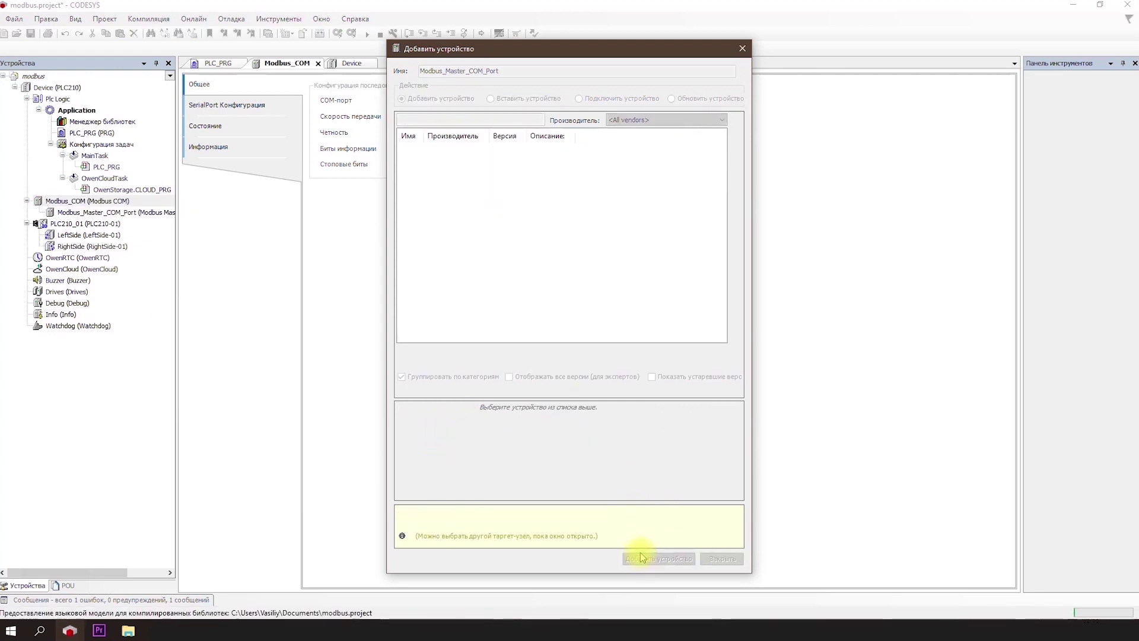
click(712, 558)
double_click(109, 212)
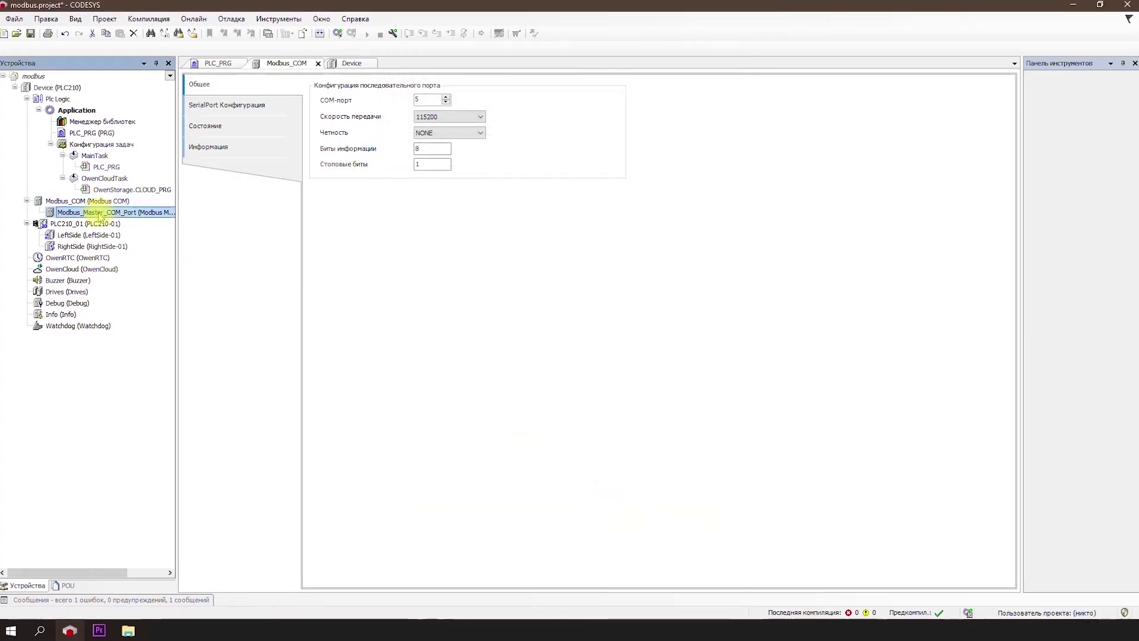
click(354, 155)
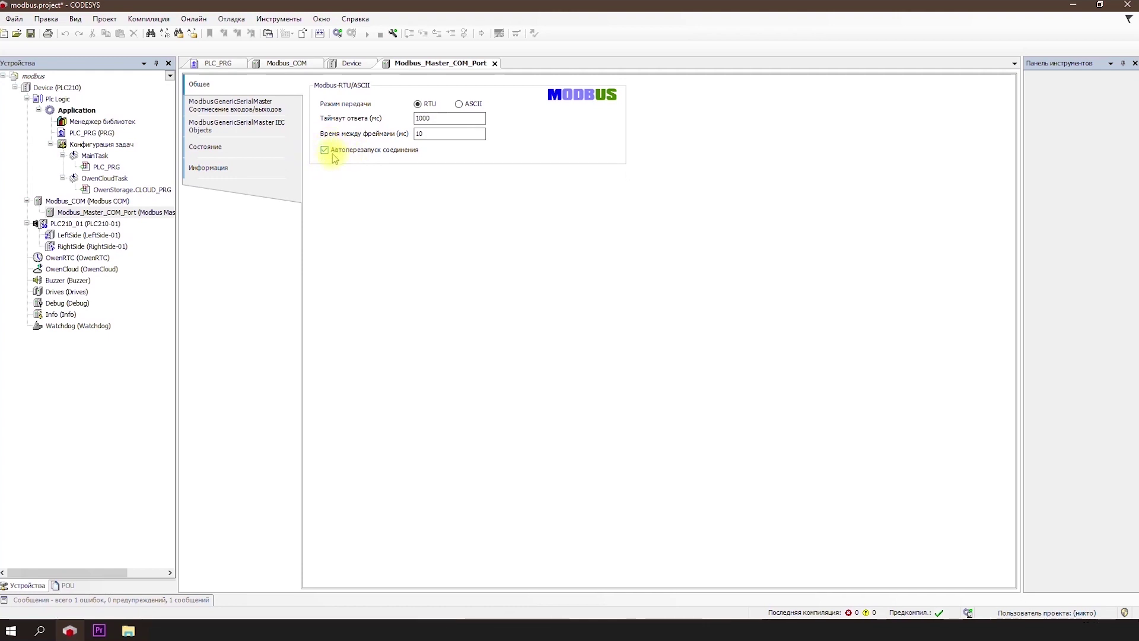
- Add the MU110-8R_K discrete output module as a slave under Modbus_Master_COM_Port
right_click(152, 213)
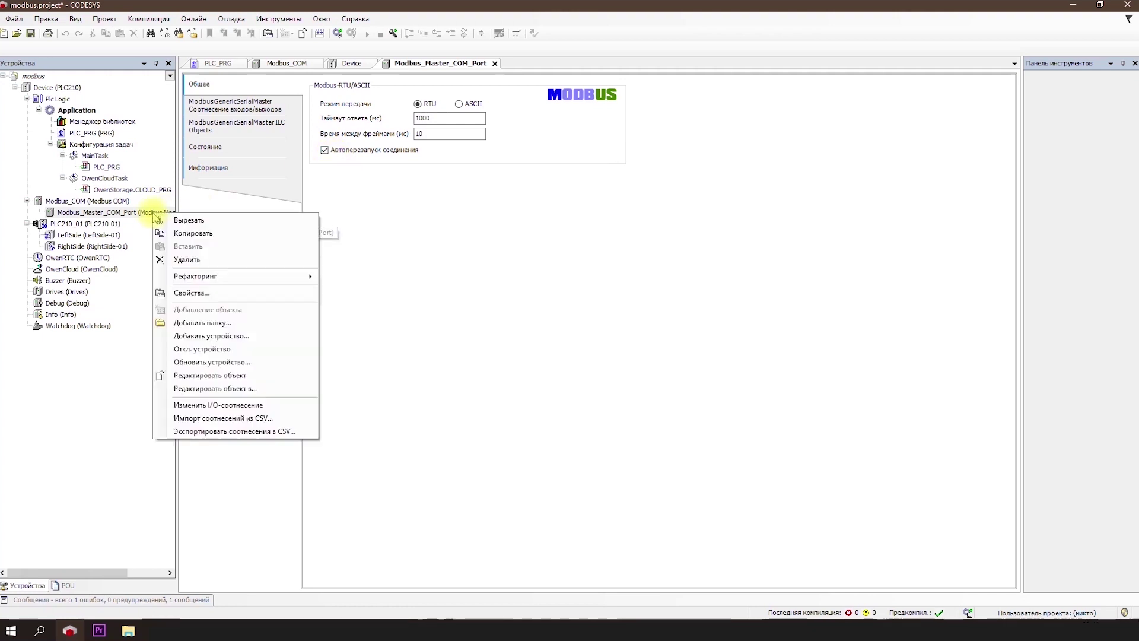
click(210, 336)
scroll(454, 309, down, 1)
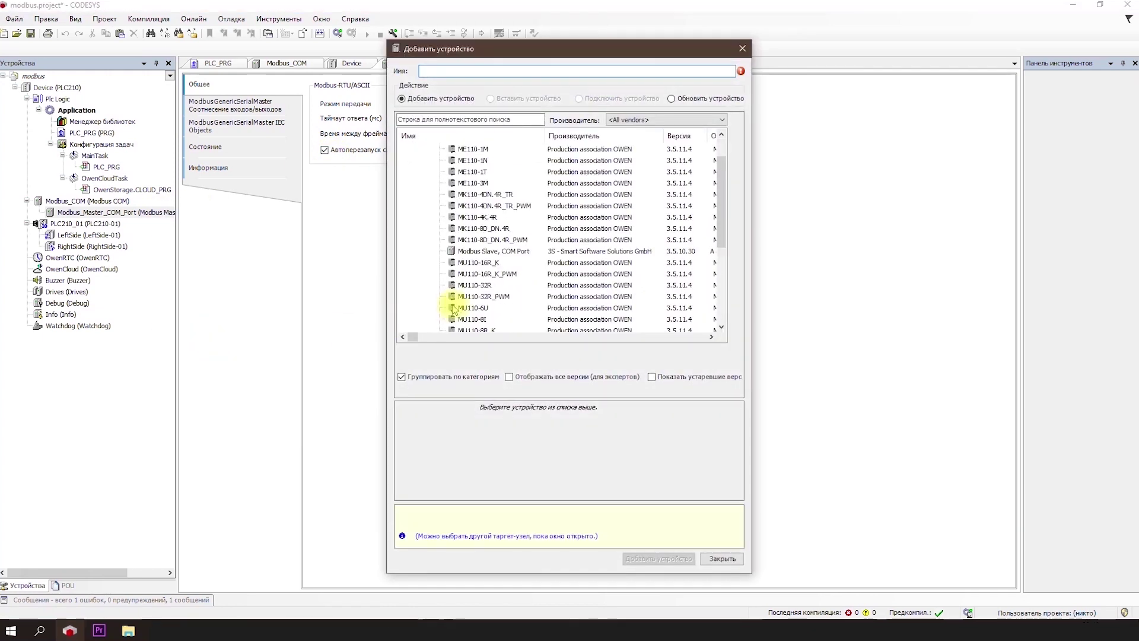
scroll(452, 299, down, 3)
click(472, 228)
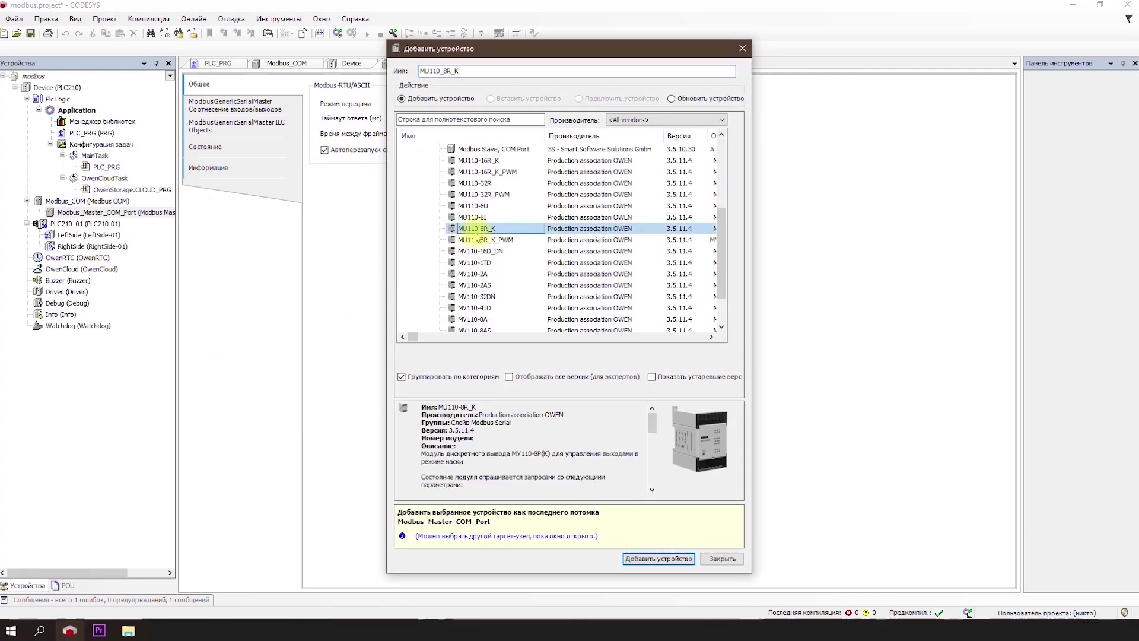
click(637, 558)
- Add the MV110-8A analog input module as a slave under Modbus_Master_COM_Port
scroll(475, 282, down, 1)
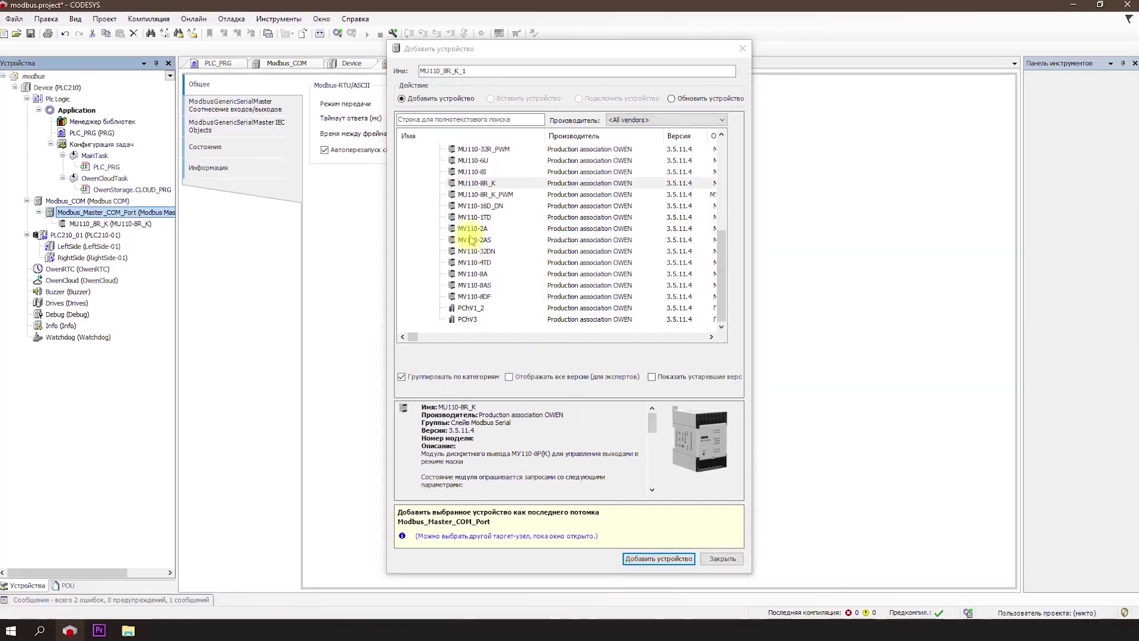
click(472, 274)
click(658, 559)
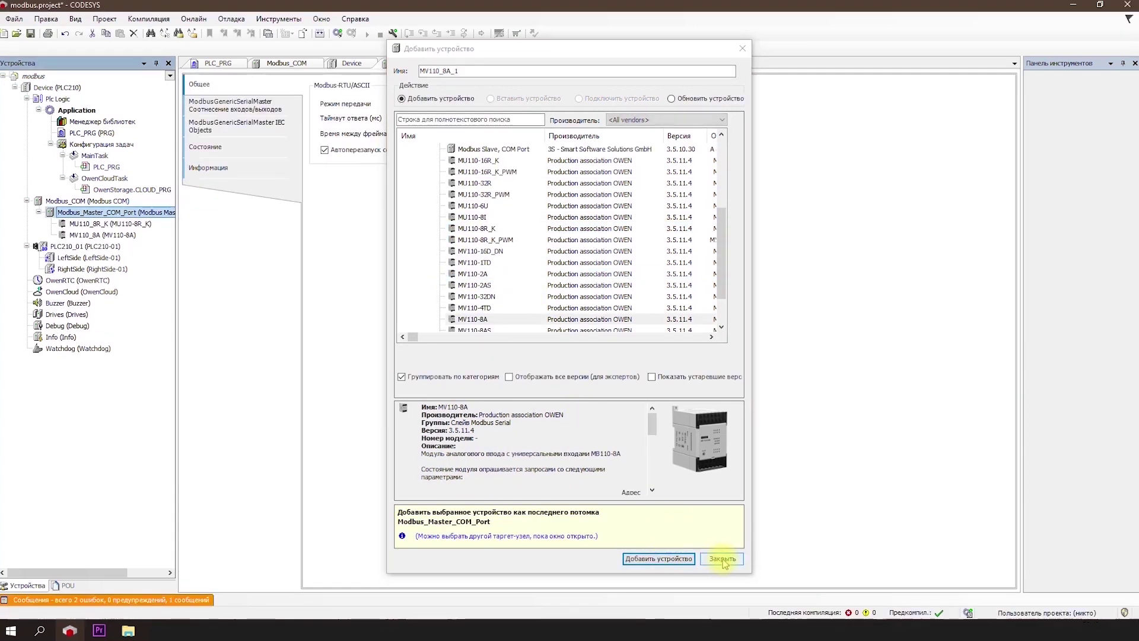
- Set the MV110_8A module's slave address to 8 and check the slave address of MU110_8R_K
click(722, 559)
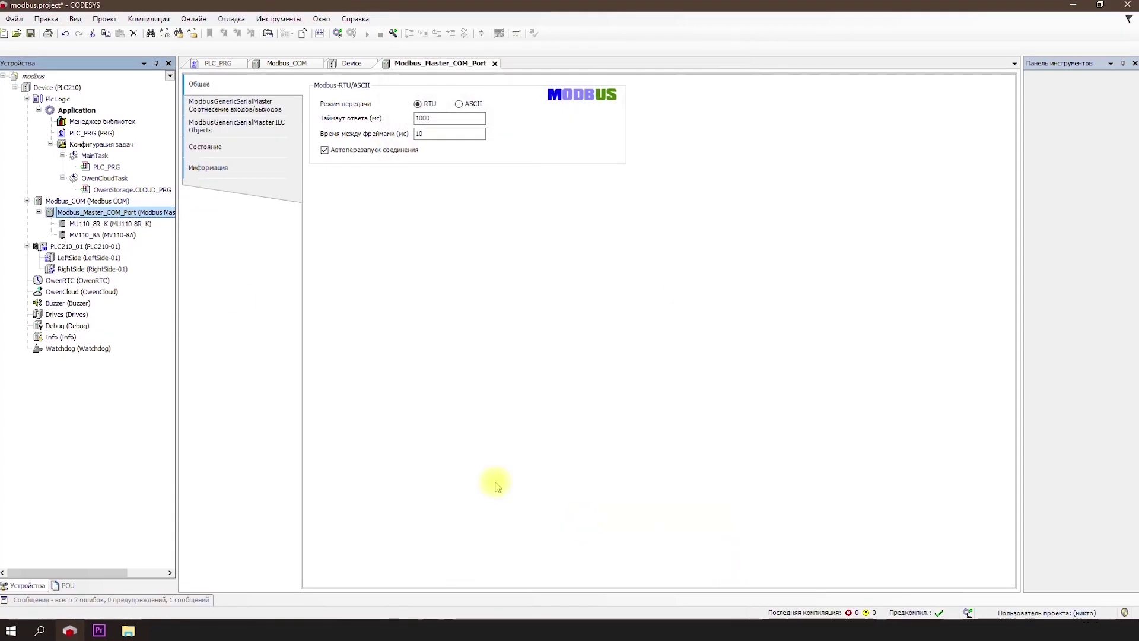
click(129, 235)
double_click(128, 234)
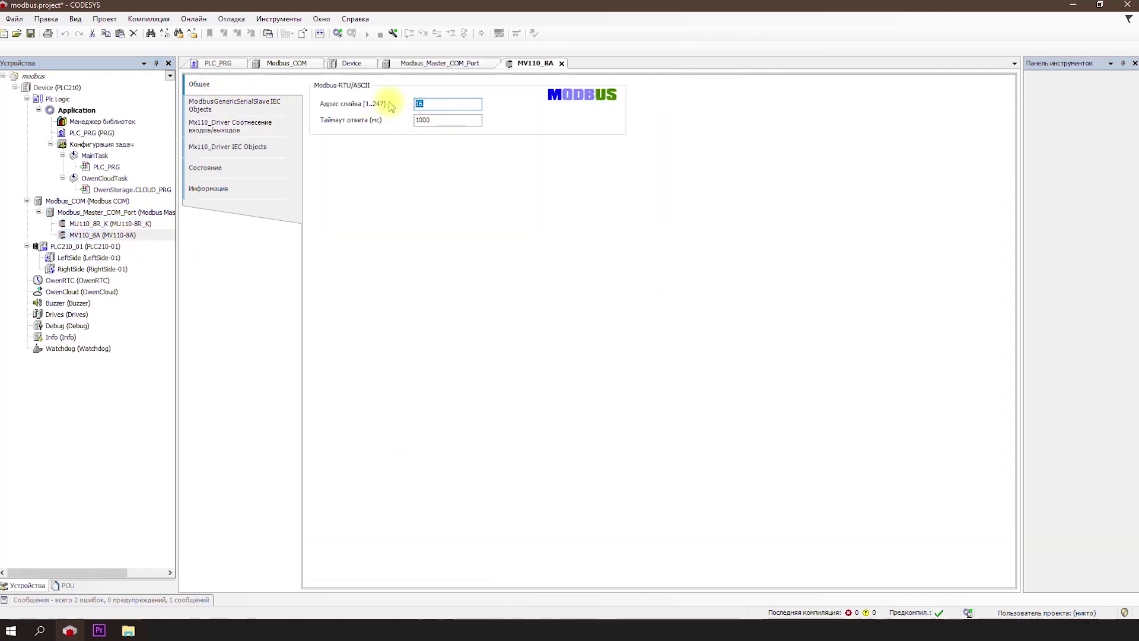
click(130, 224)
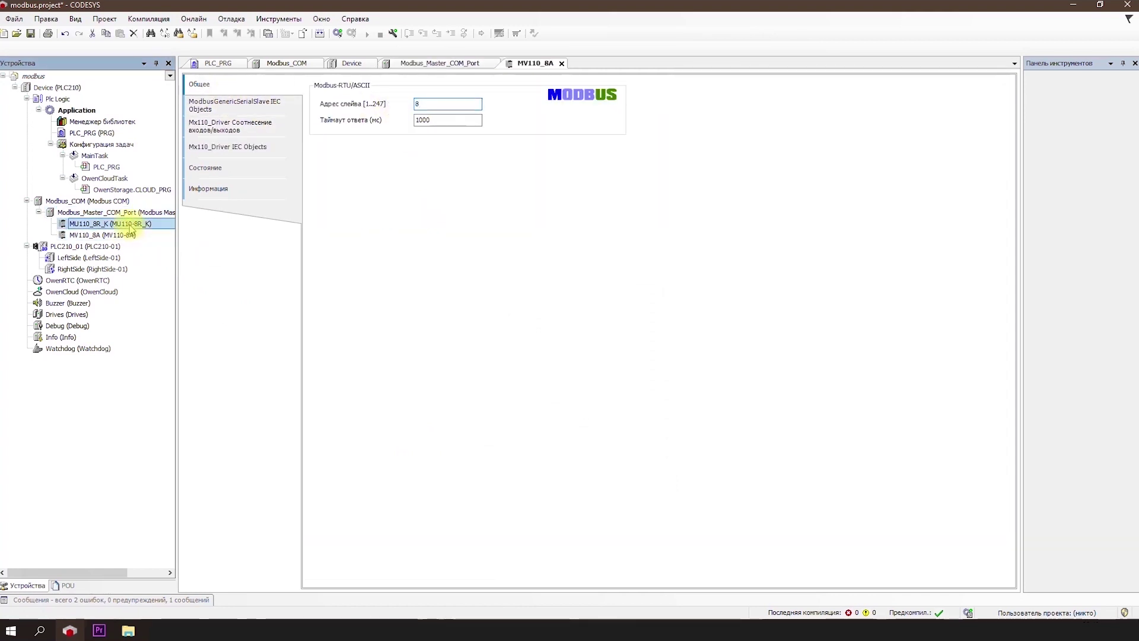
double_click(133, 223)
click(199, 84)
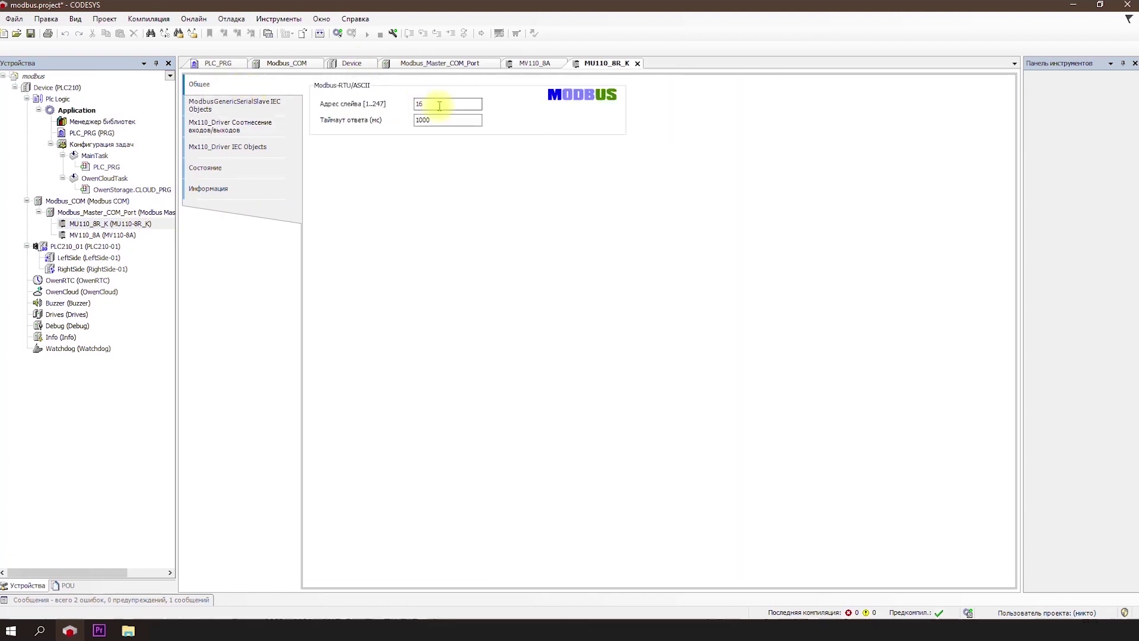
- Map the measured value channel of MV110_8A's Вход 1 to the existing variable rAi1 from PLC_PRG
double_click(124, 234)
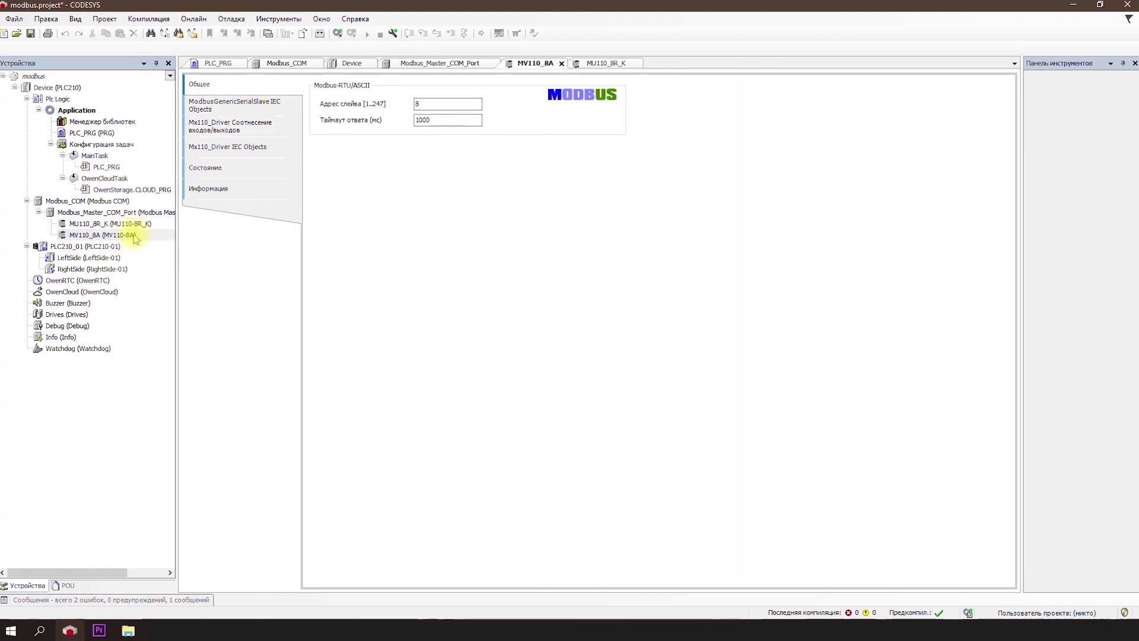
click(233, 131)
click(312, 136)
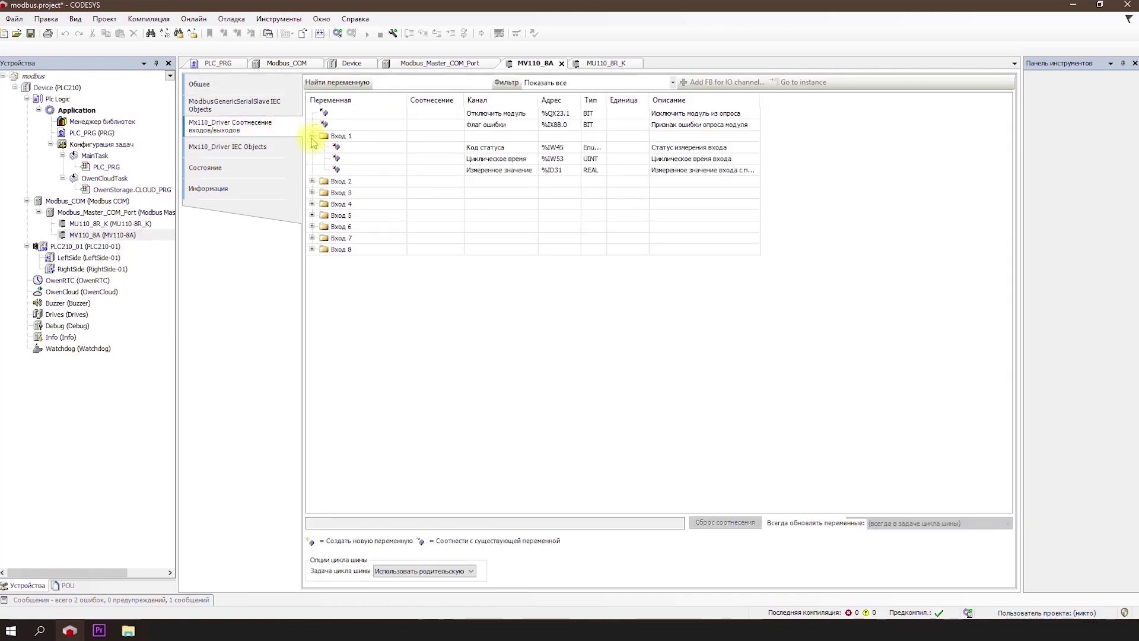
drag(407, 100, 463, 100)
click(413, 170)
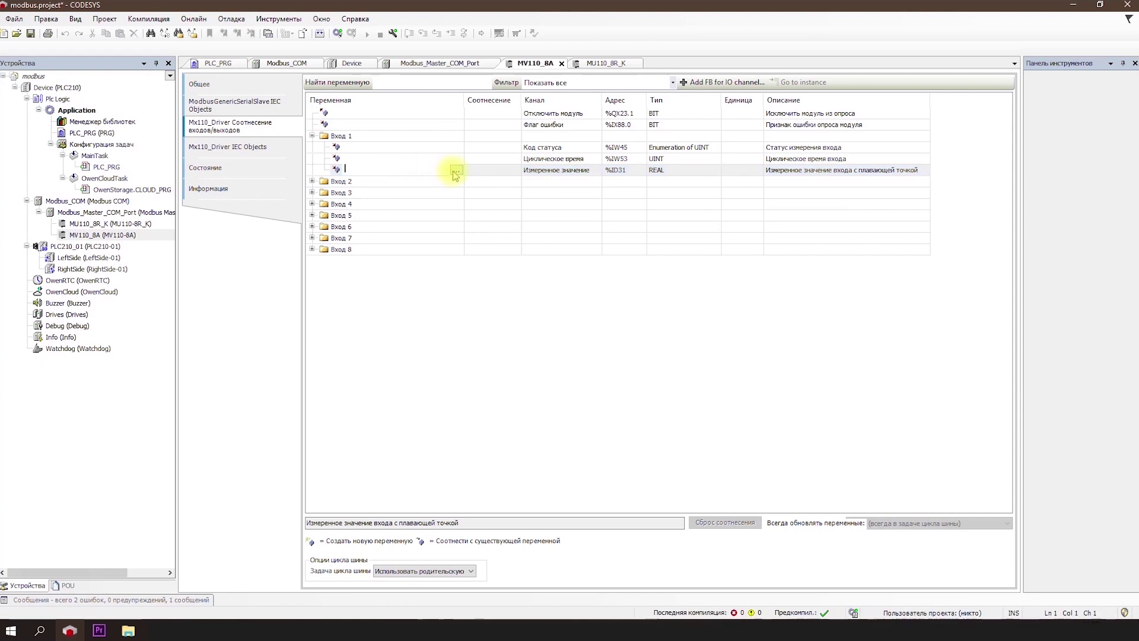
click(457, 170)
click(479, 175)
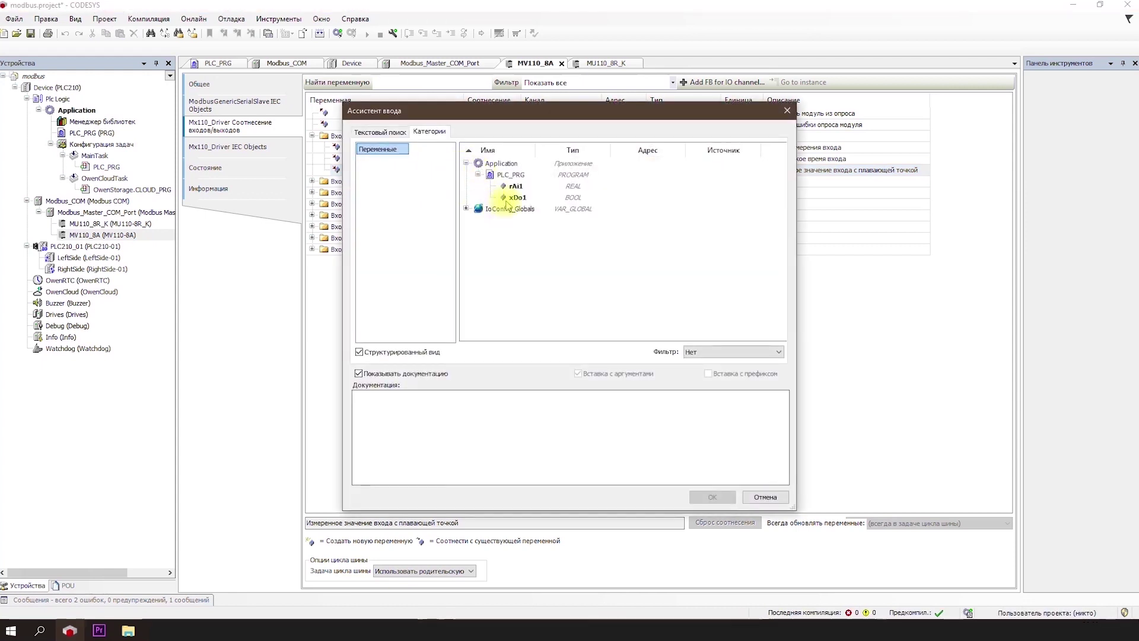
click(515, 187)
click(711, 497)
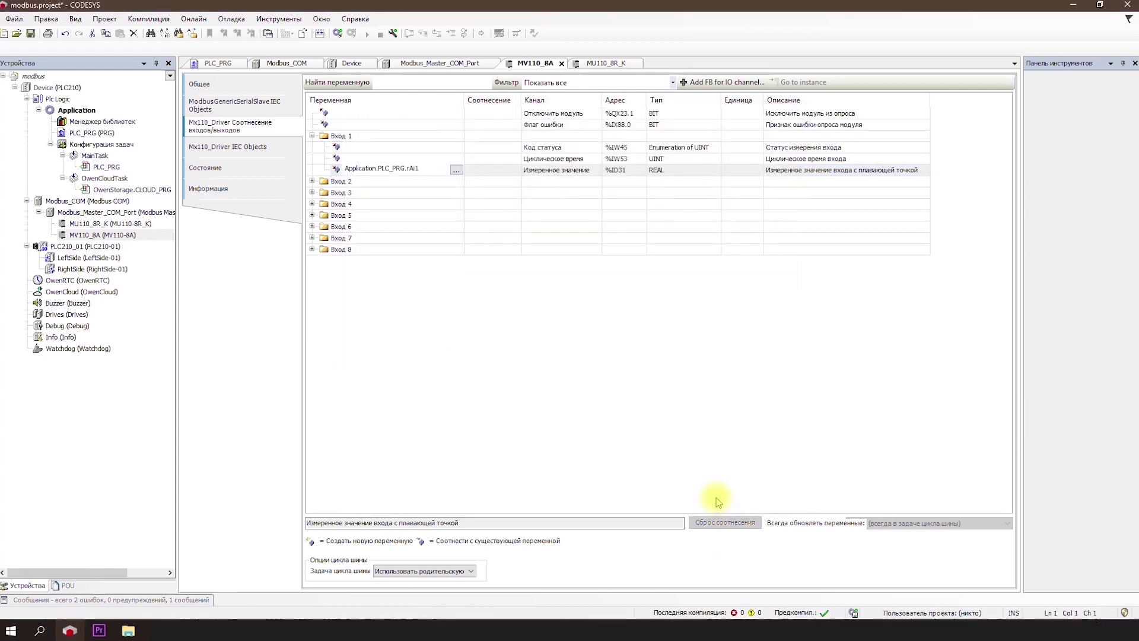
- Map Выход 1 of MU110_8R_K's write output mask to the existing variable xDo1 from PLC_PRG
double_click(126, 223)
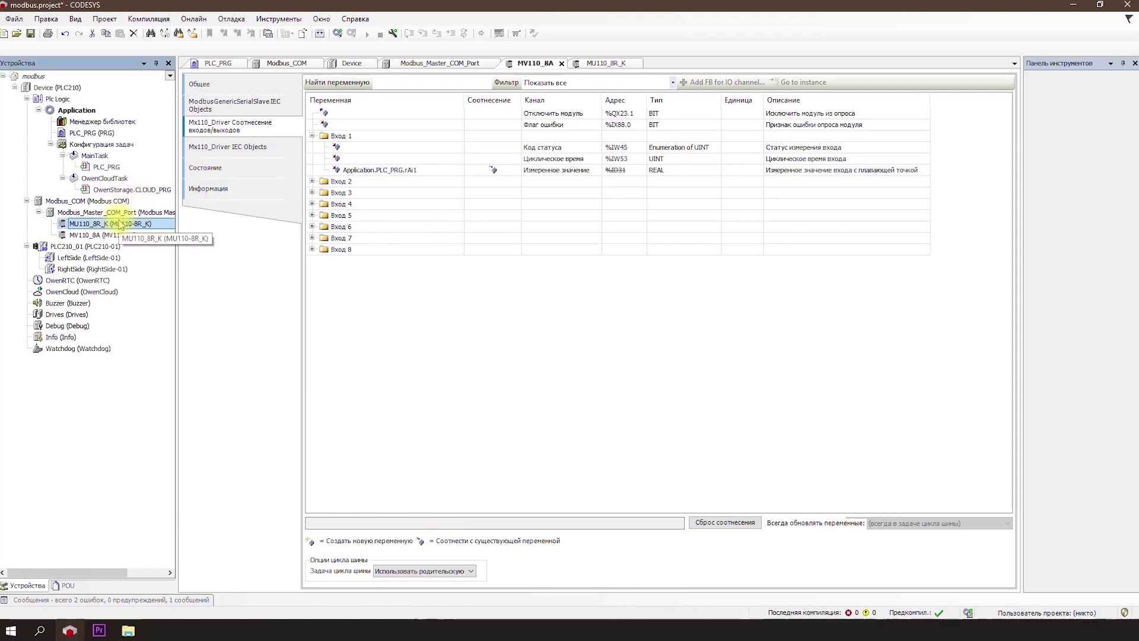
click(261, 124)
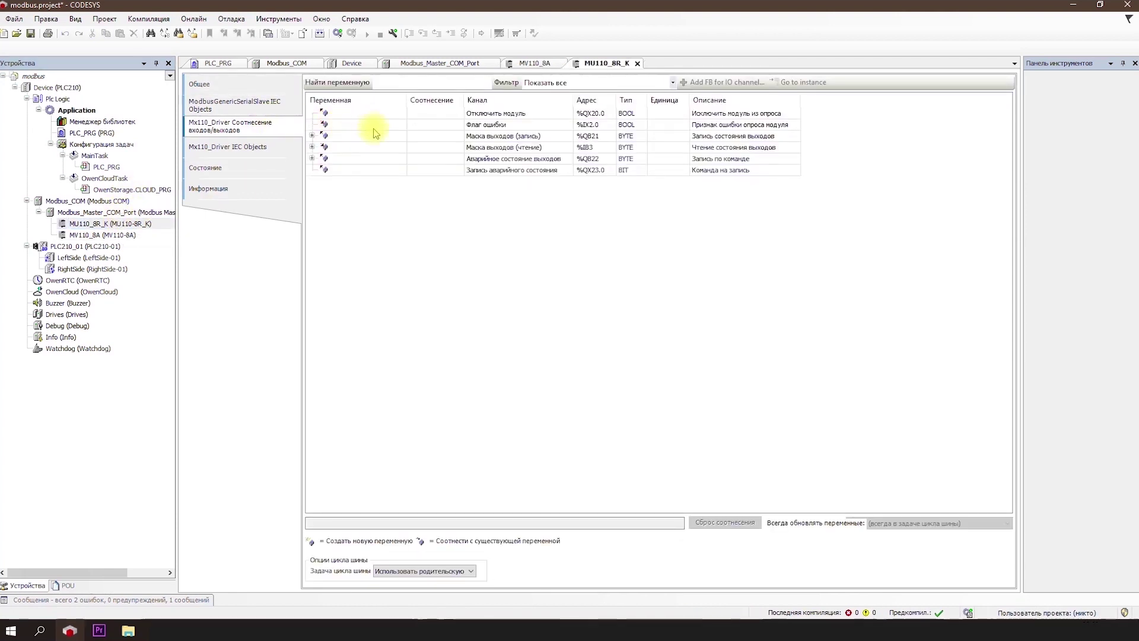
click(485, 138)
click(312, 135)
double_click(374, 147)
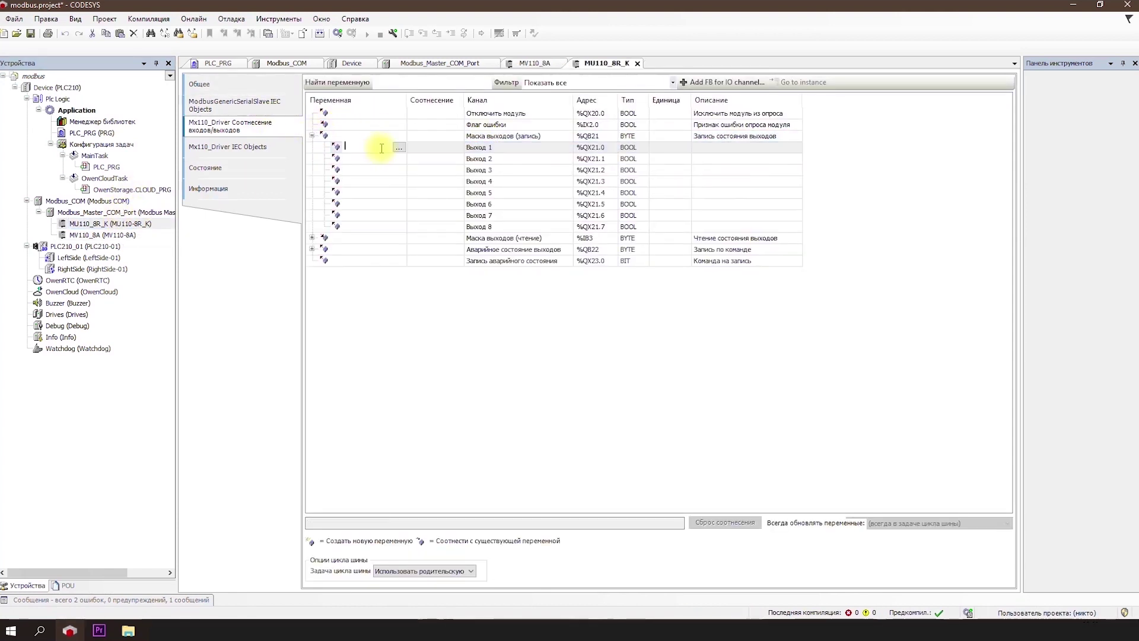
click(398, 148)
click(475, 200)
click(703, 488)
drag(406, 98, 468, 99)
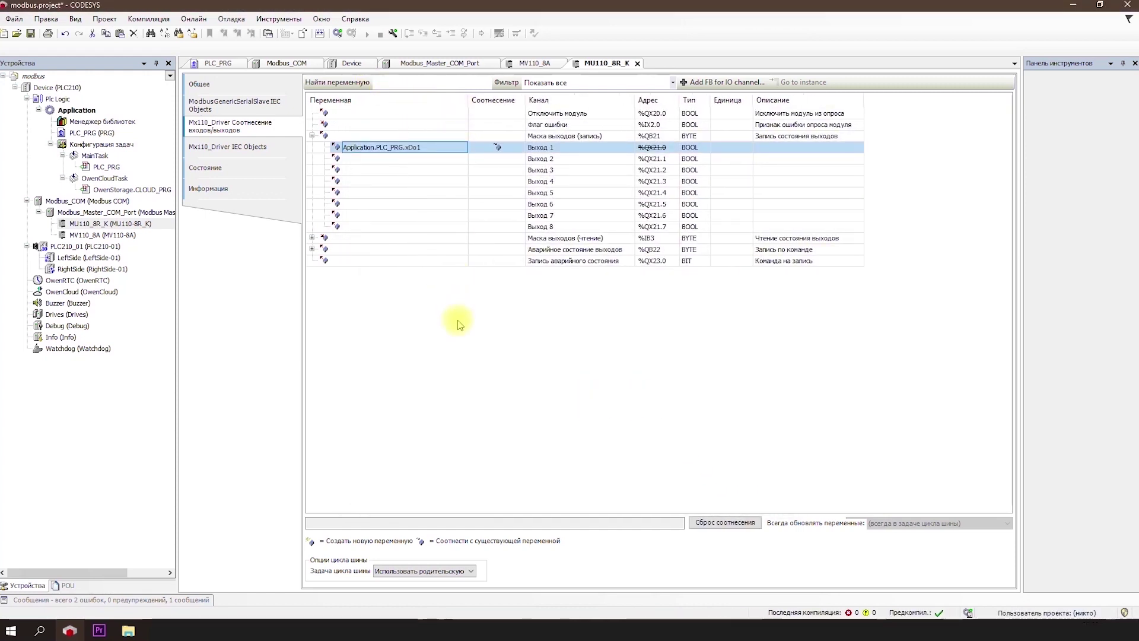
- Scan the network from the PLC210 connection settings and select plc210 under Gateway-1 as the active controller
double_click(73, 89)
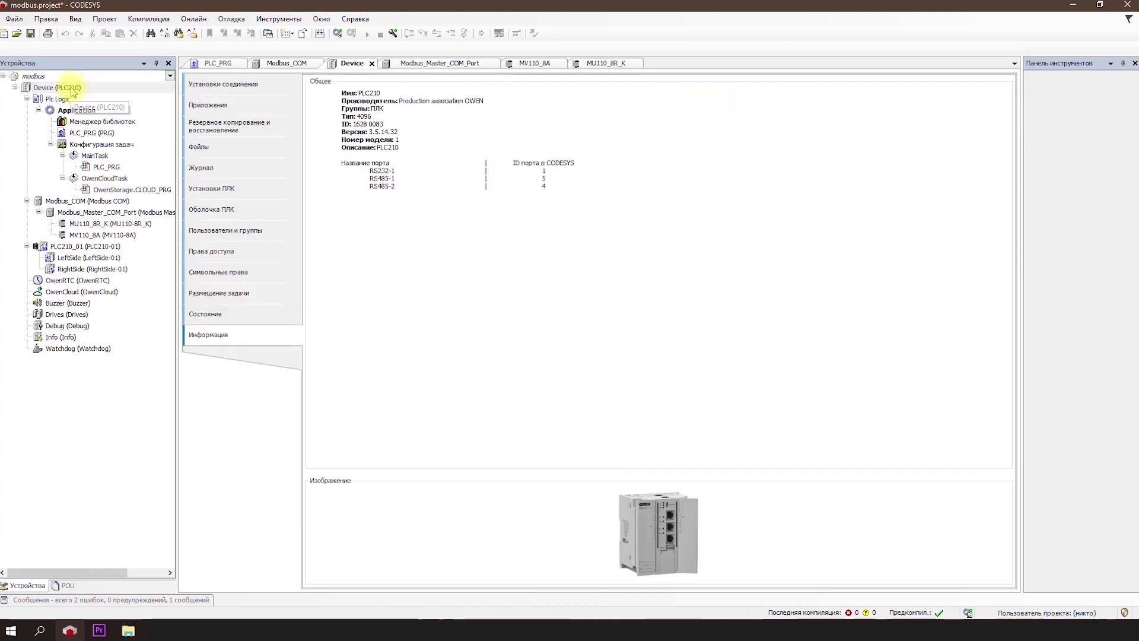
click(223, 86)
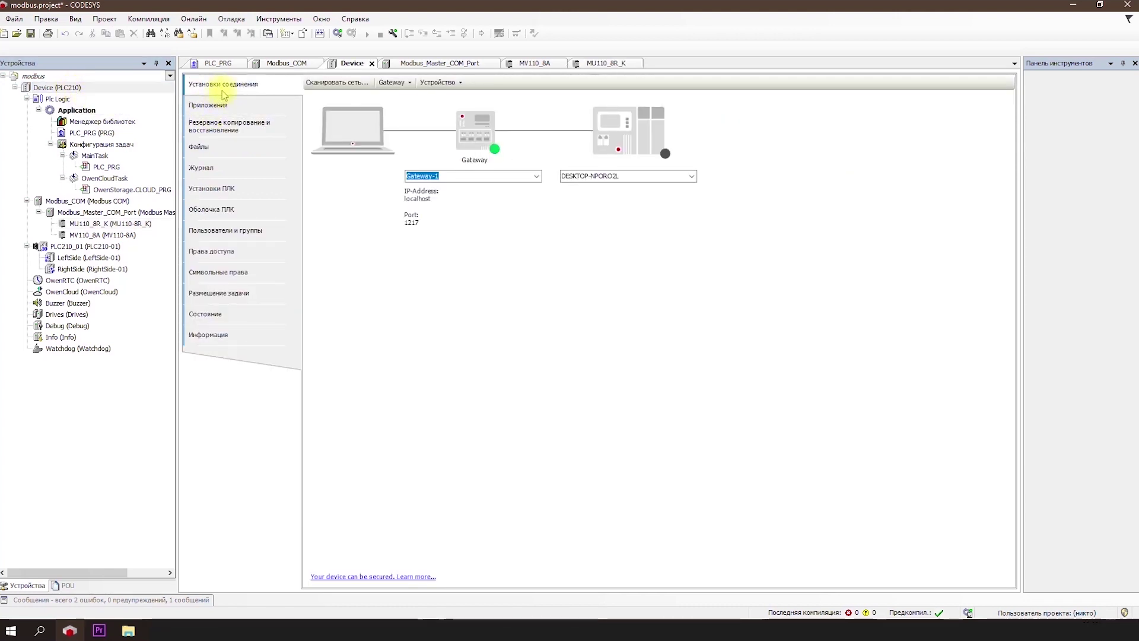
click(334, 83)
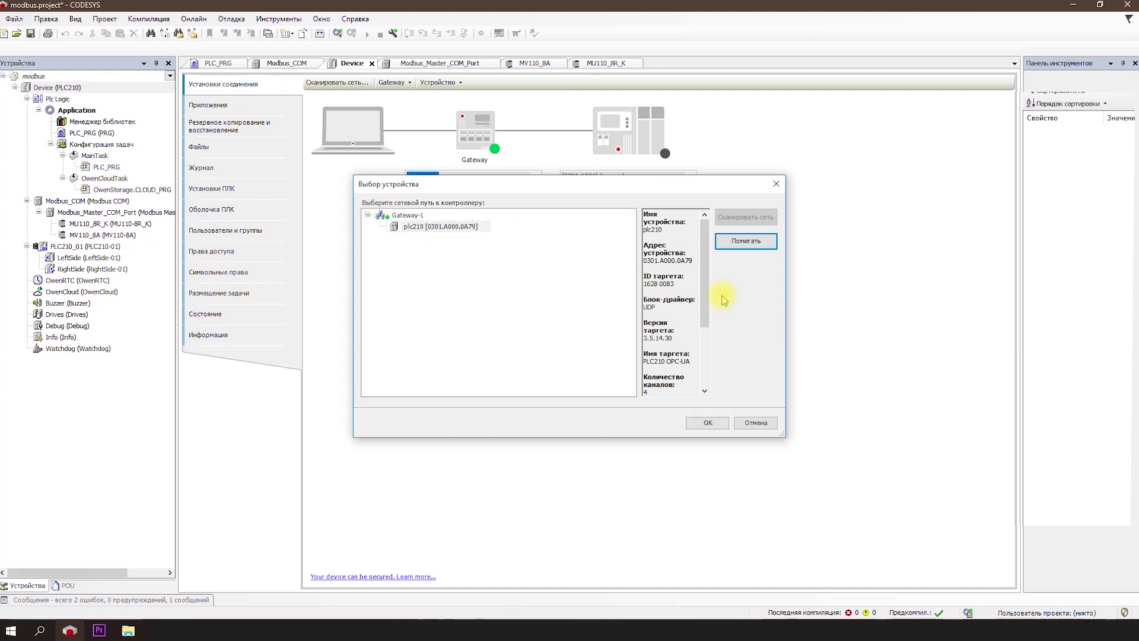
click(703, 423)
- Log in to the controller with a download of the application and open the PLC_PRG program
click(200, 22)
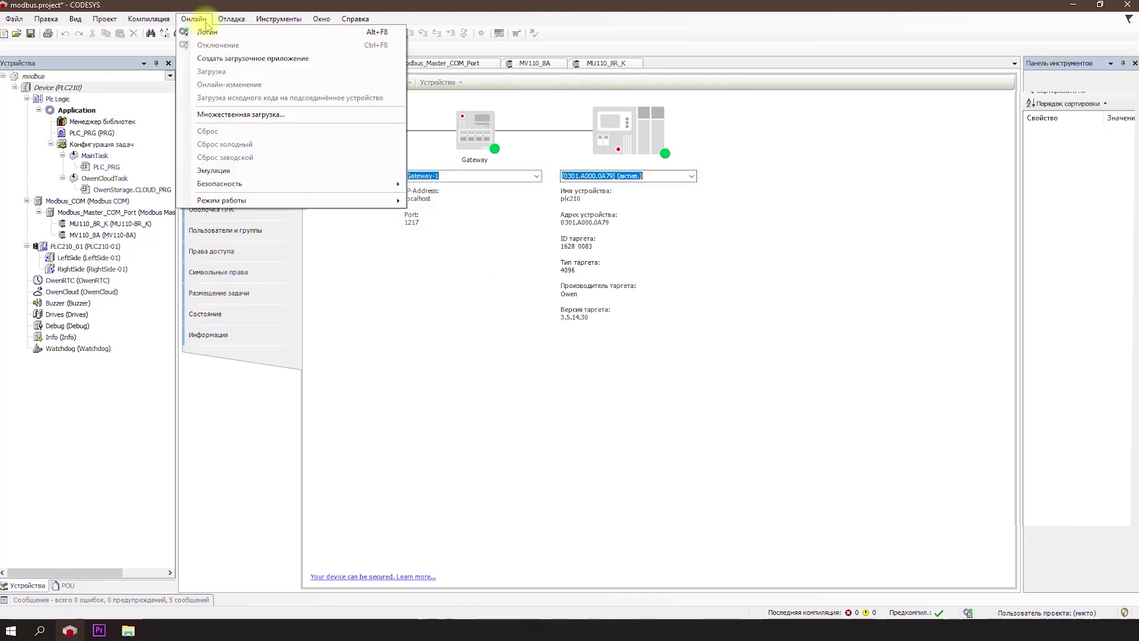
click(209, 35)
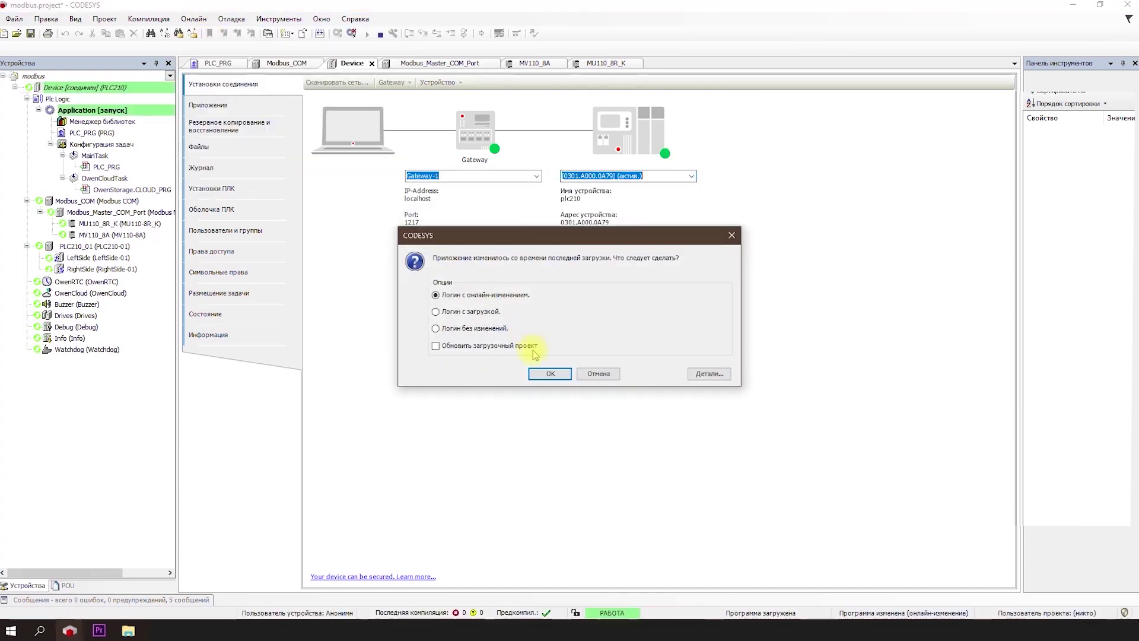
click(476, 313)
click(551, 373)
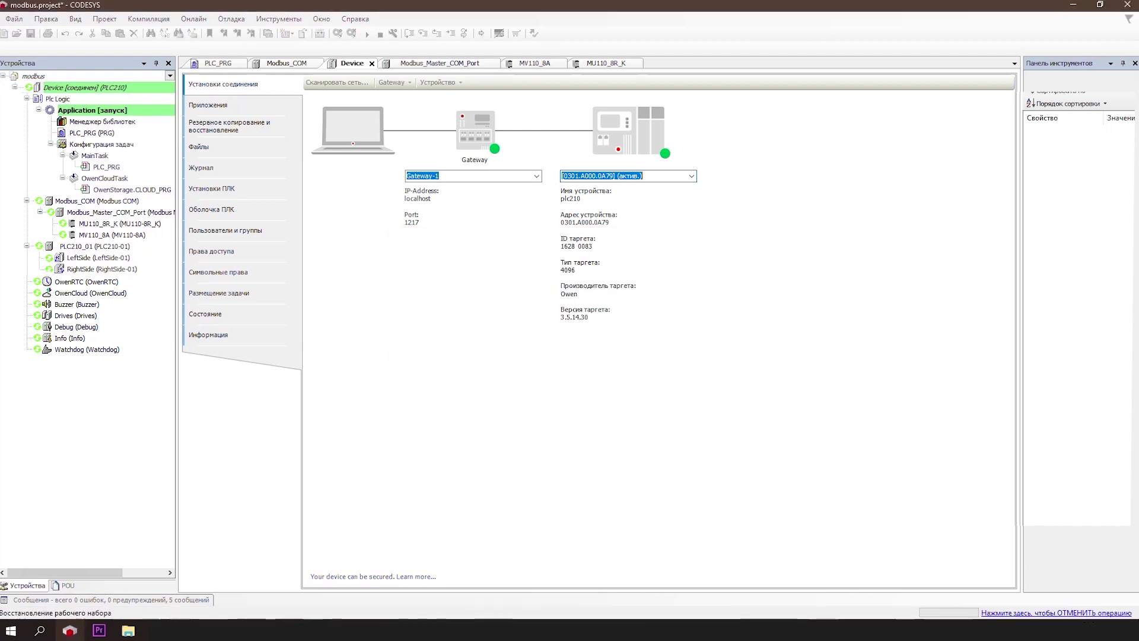
click(223, 64)
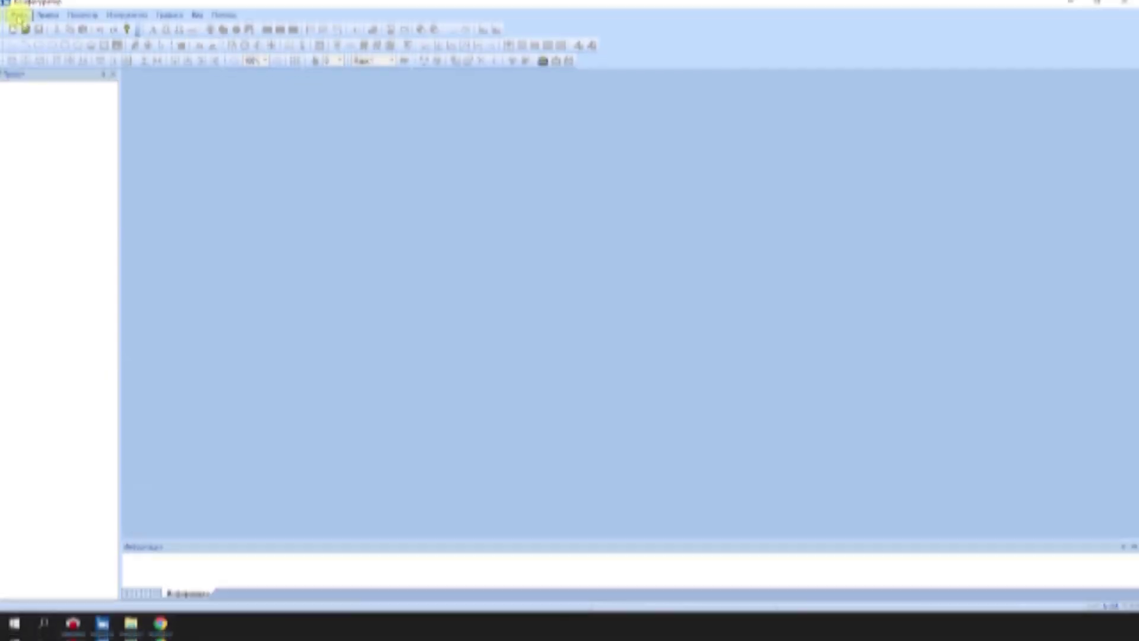
- Switch to Конфигуратор and start a new project for the СП310-Б/Р panel with its PLC port as Modbus RTU Slave
click(17, 21)
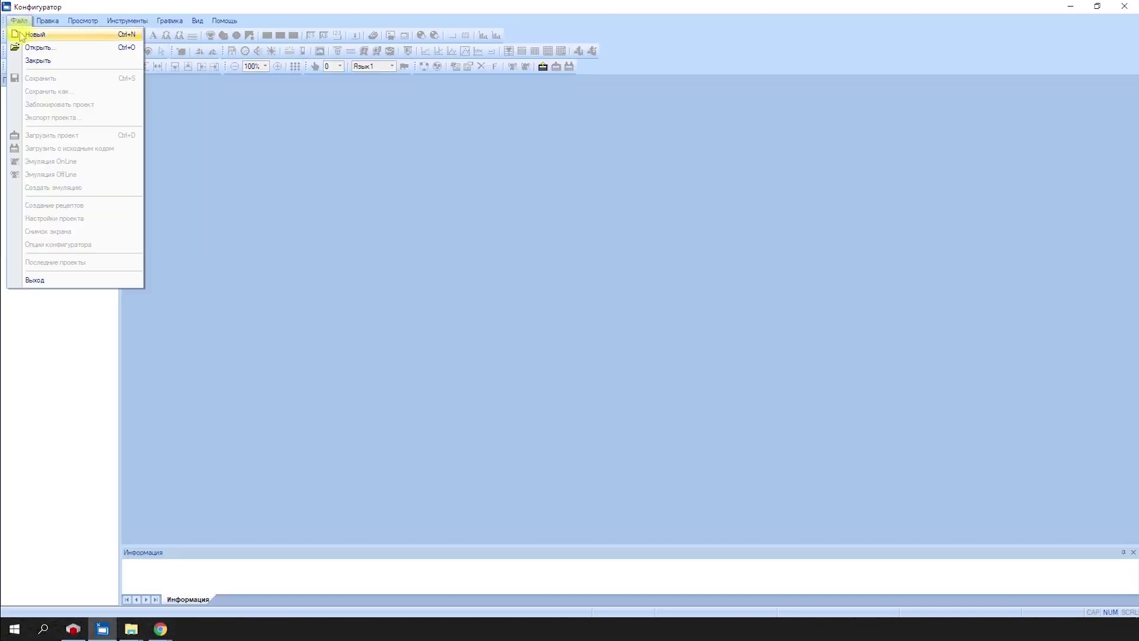
click(34, 34)
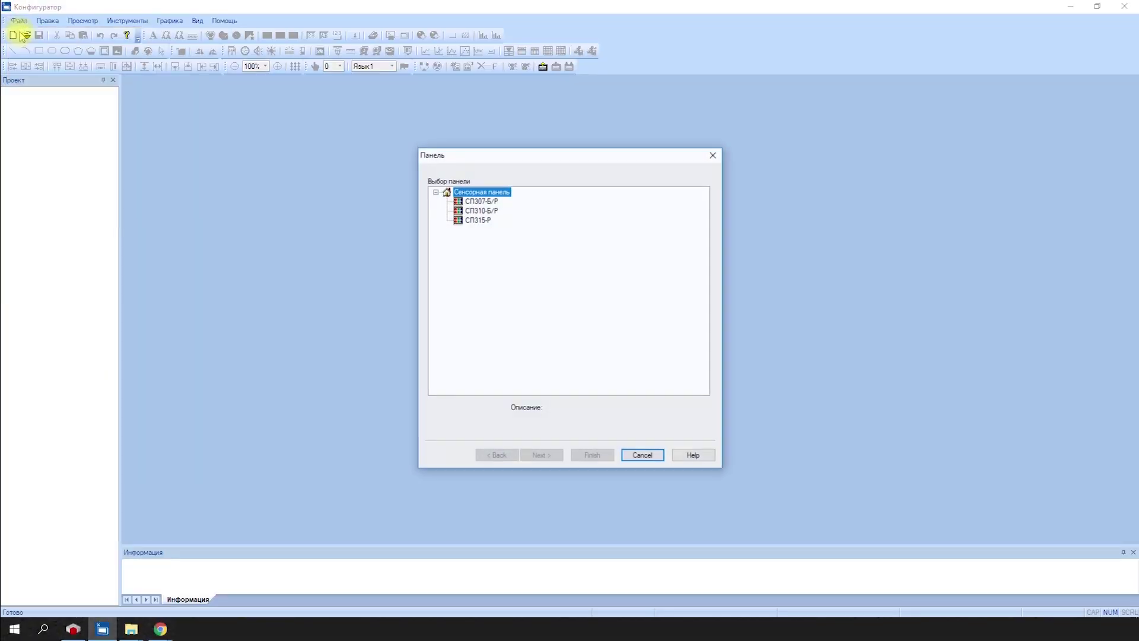
click(459, 211)
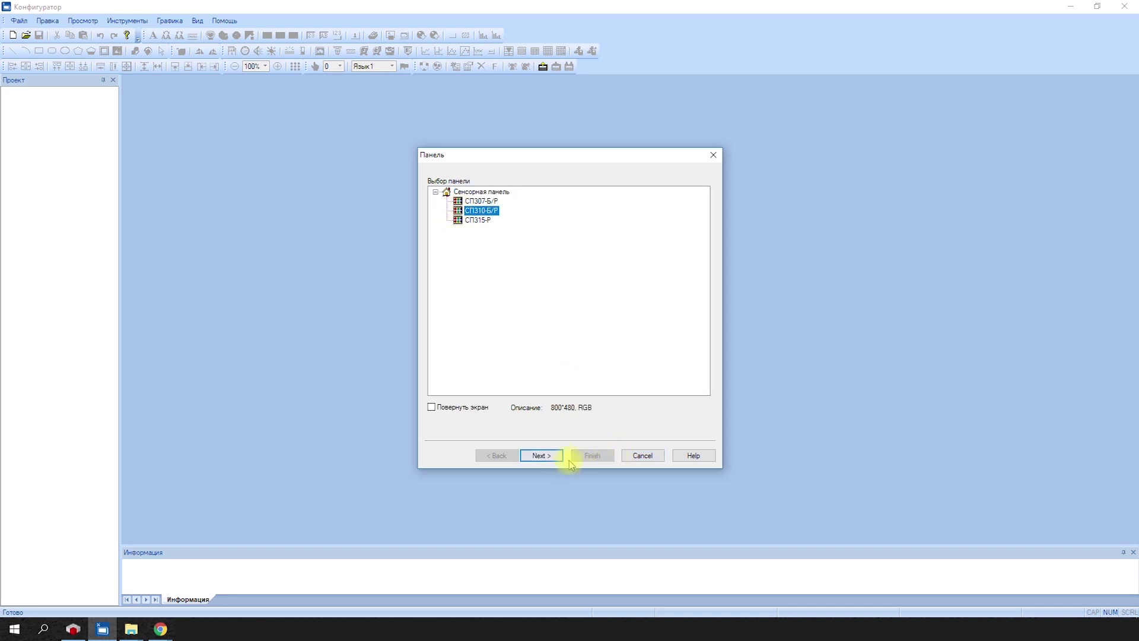
click(541, 456)
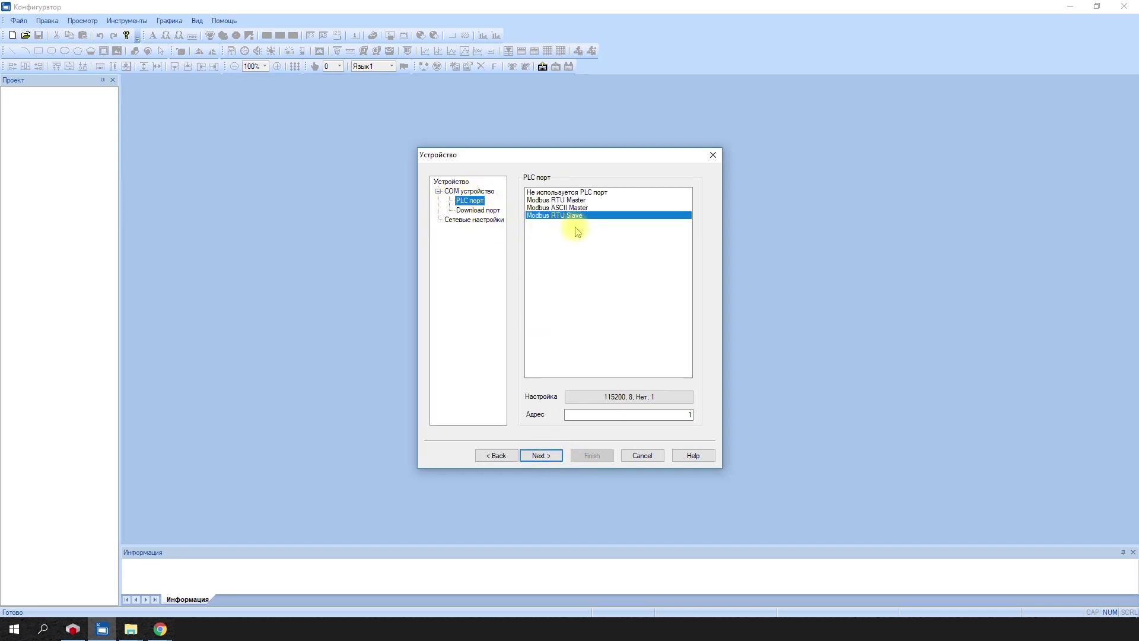
- Check the PLC port's communication parameters and slave address, and finish creating the panel project with the default name
click(620, 398)
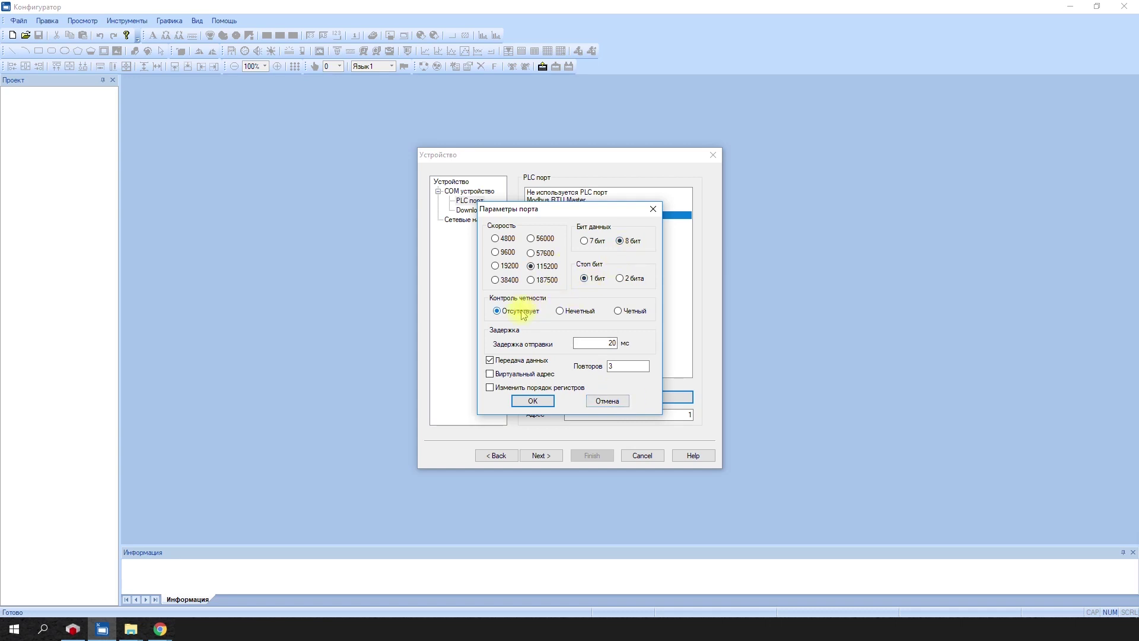
click(532, 401)
double_click(690, 415)
click(528, 455)
click(596, 455)
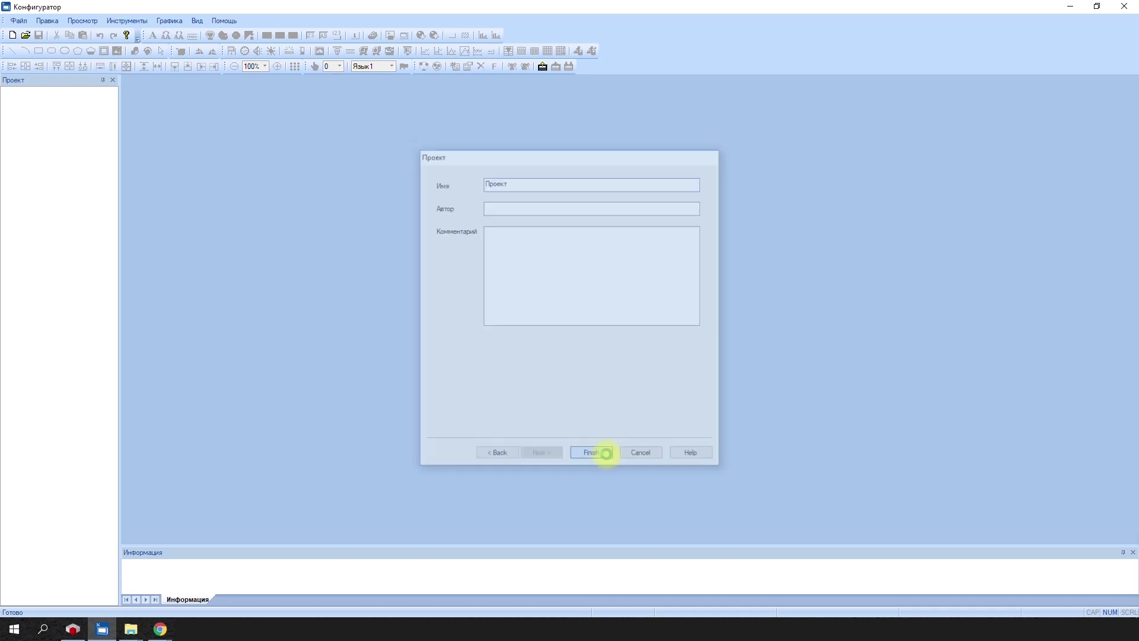
- Change the background colour of Экран1 to dark teal in the screen's properties
right_click(60, 113)
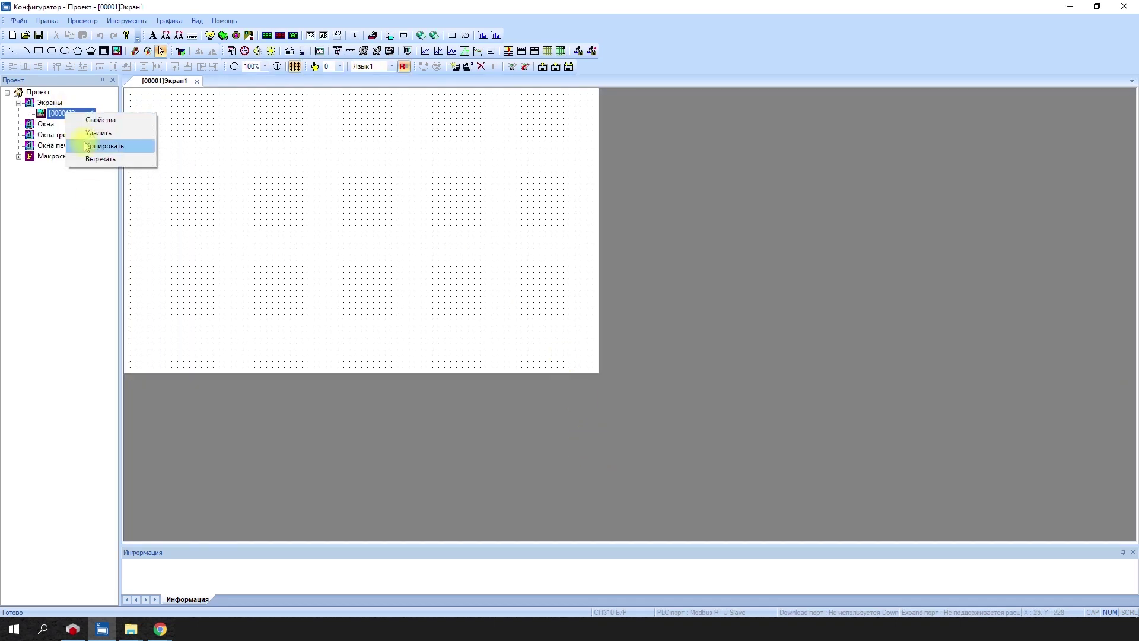
click(89, 144)
click(634, 297)
click(596, 461)
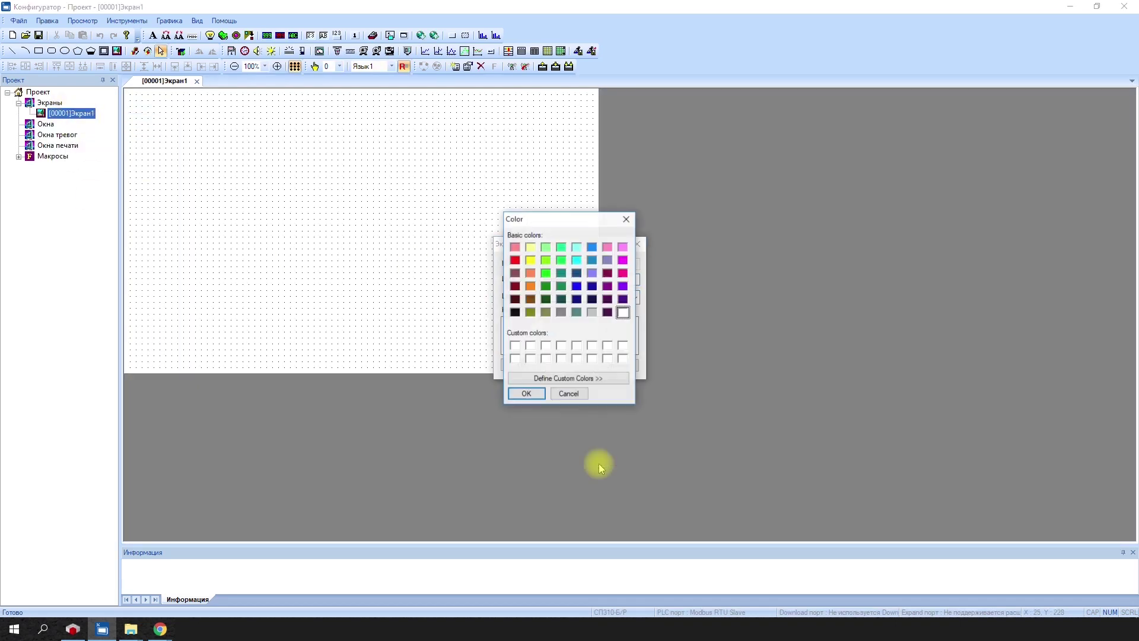
click(585, 306)
click(525, 389)
click(522, 364)
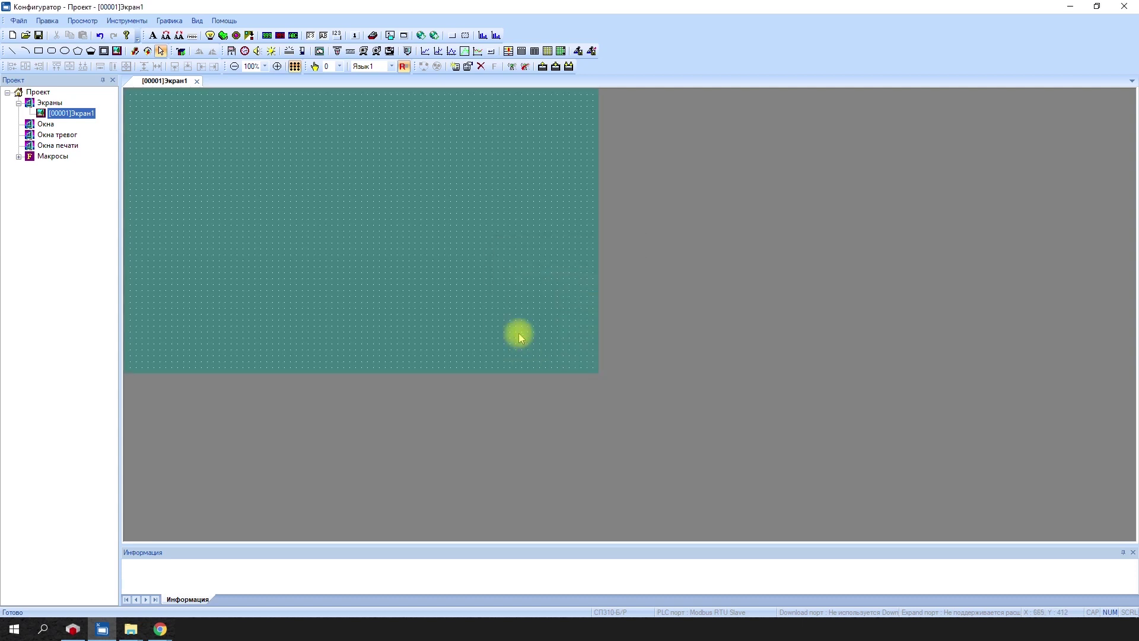
- Place an indicator switch (Переключатель с индикацией) on the left side of Экран1 with control register PSB 256
click(236, 35)
click(186, 168)
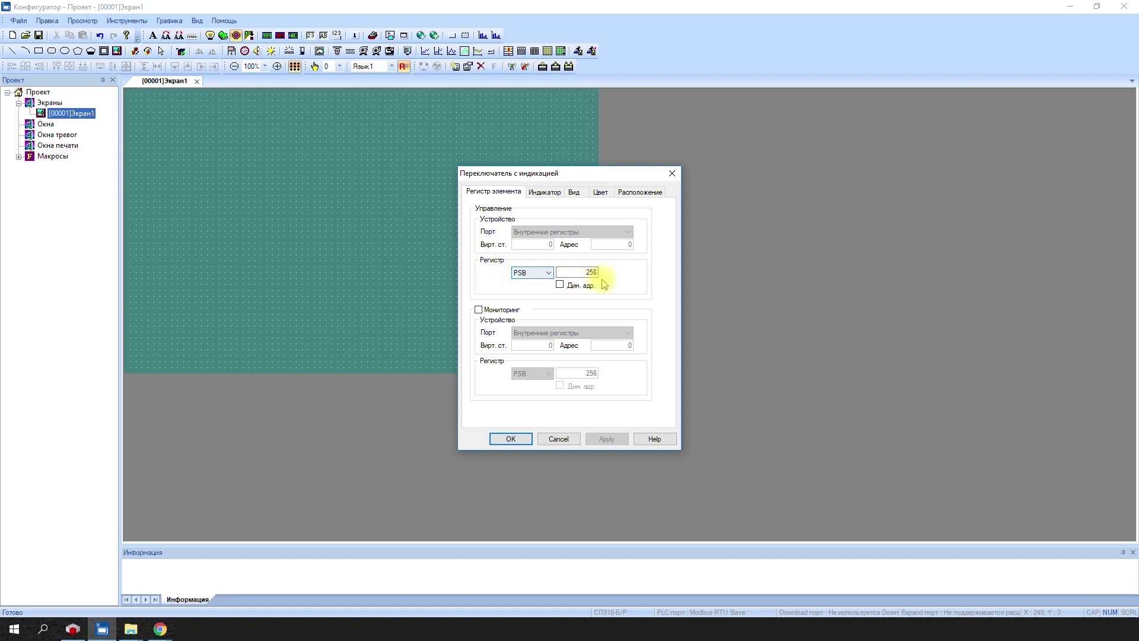
key(Return)
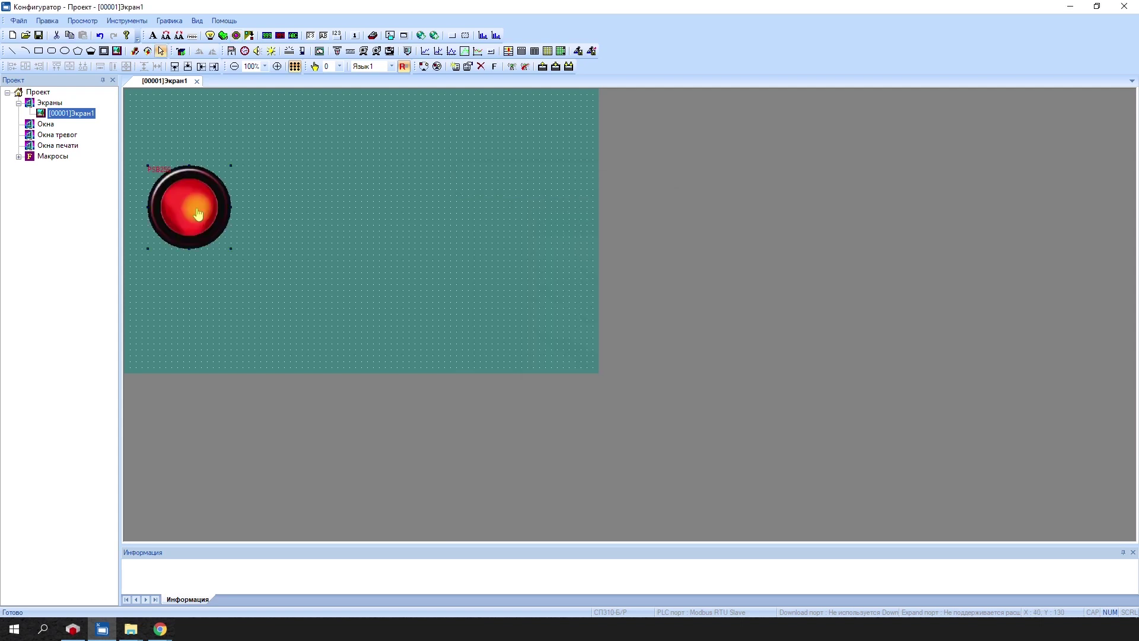
- Add a data input element for register PSW 256 beside the round switch, give it a larger font and enlarge its frame
click(311, 35)
click(290, 188)
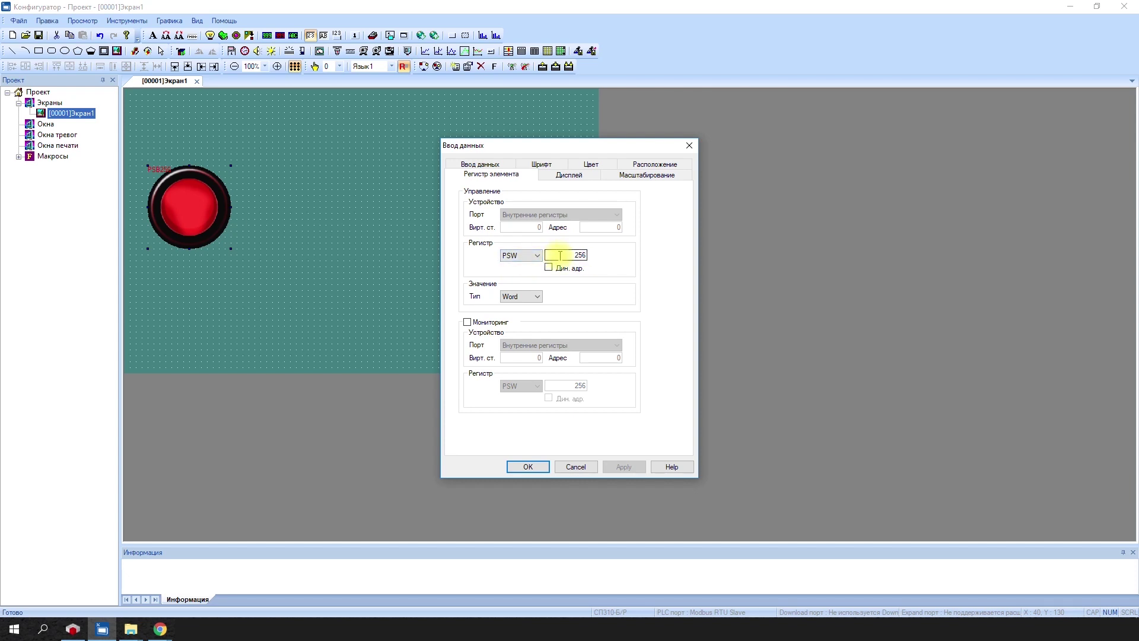
click(568, 175)
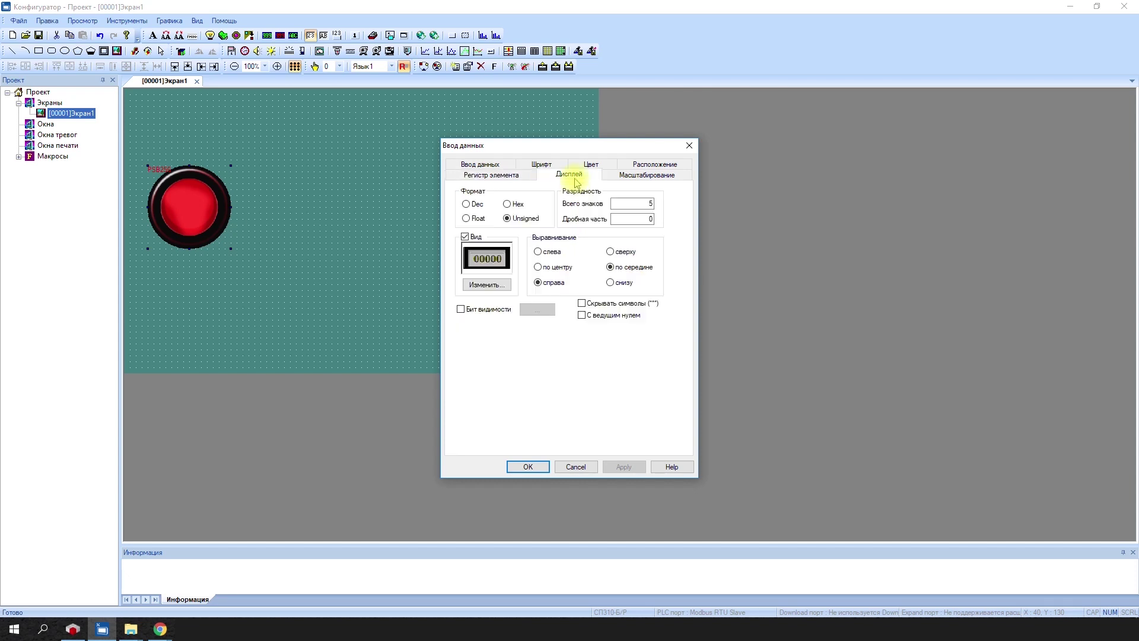
click(541, 163)
click(565, 208)
click(661, 245)
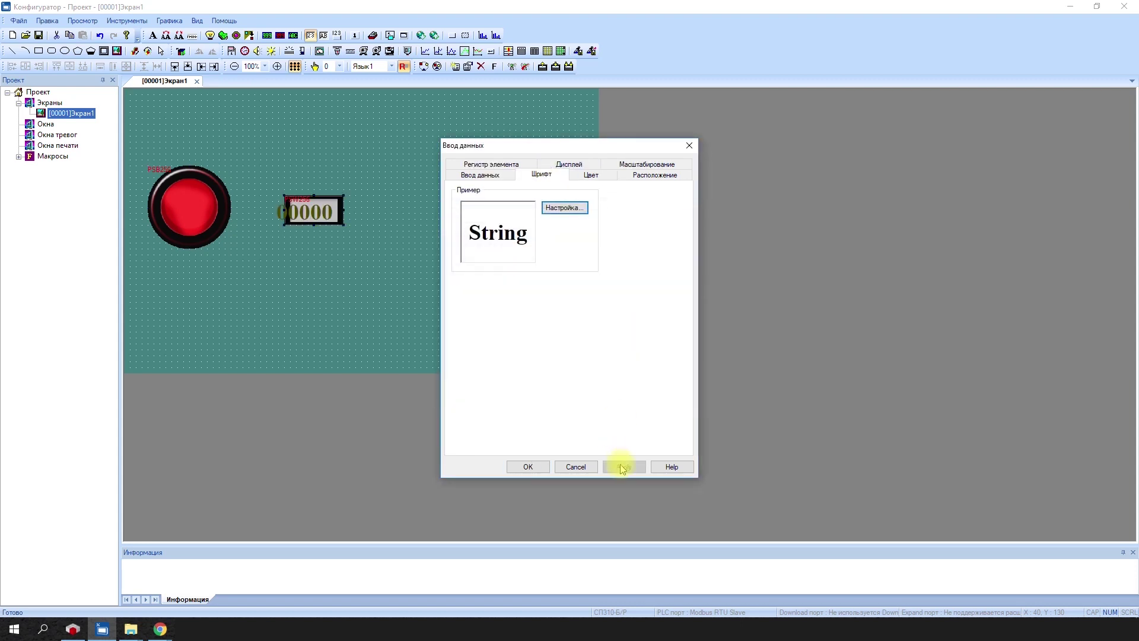
click(528, 466)
click(297, 219)
drag(298, 219, 319, 214)
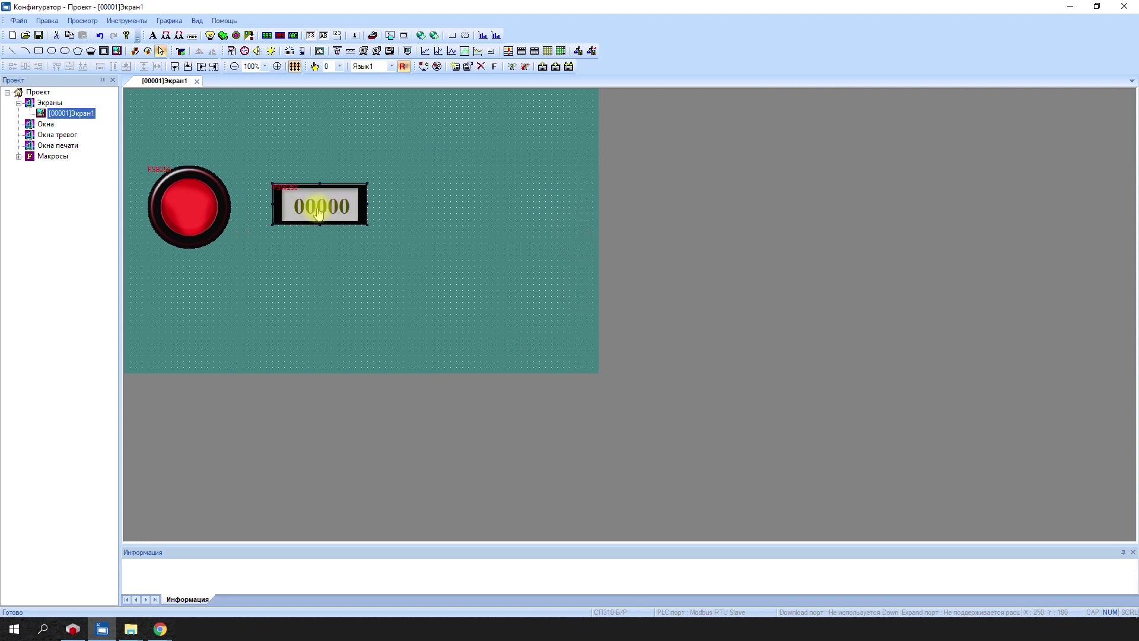
- Place a second data input element to the right of the first one with register PFW 256 and value type DWord
click(310, 35)
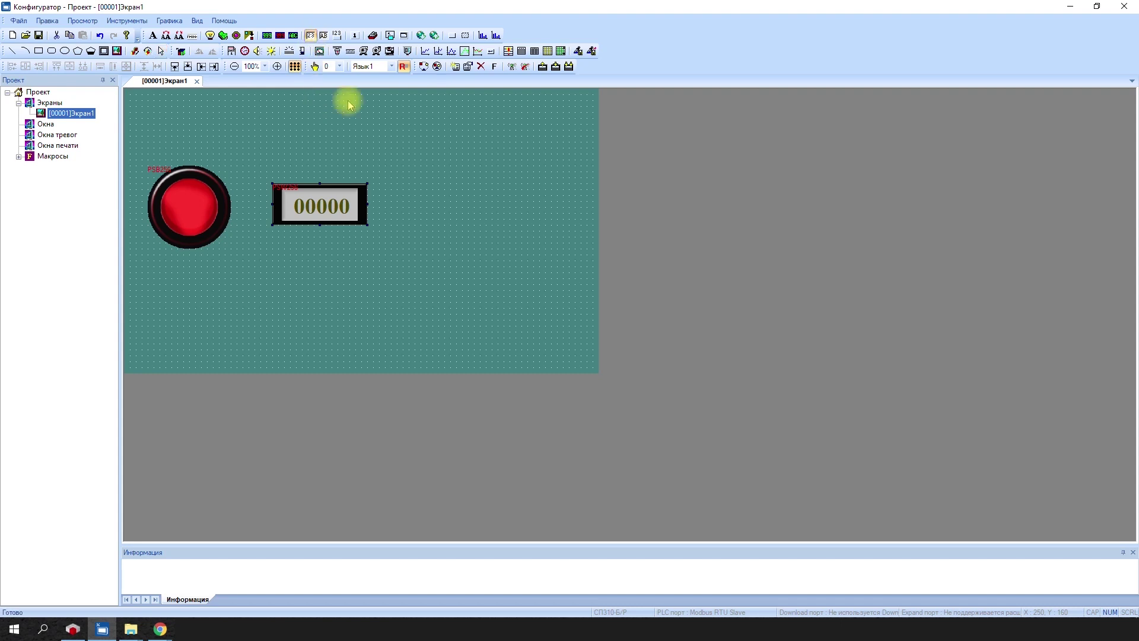
click(457, 195)
click(511, 255)
click(516, 273)
click(517, 297)
click(518, 315)
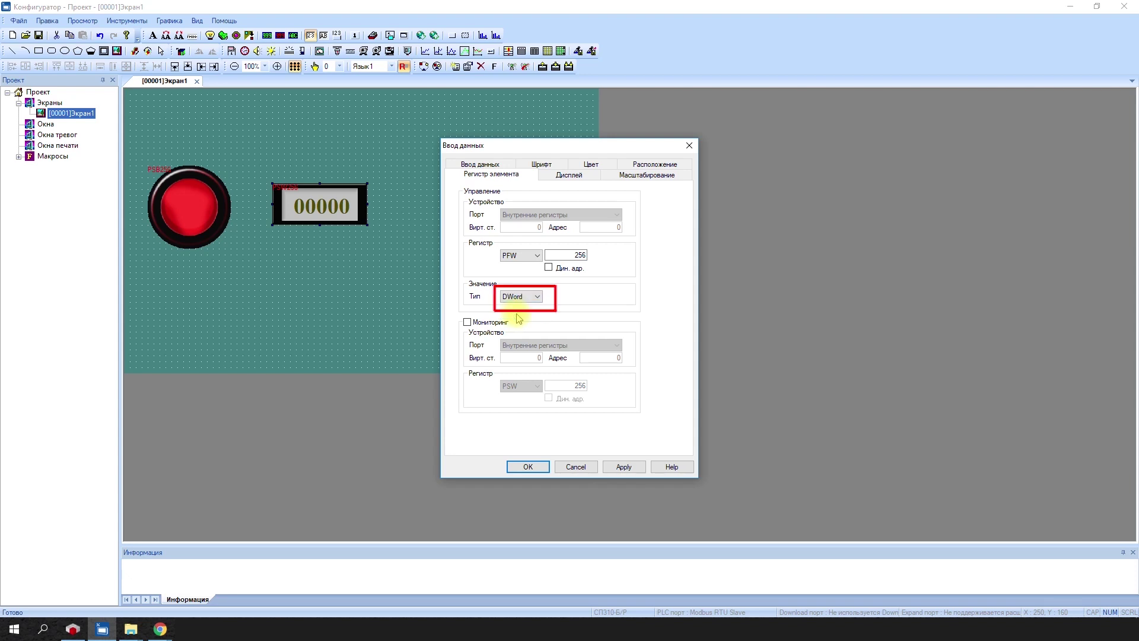
- Set the new data input's display format to Float with one fractional digit
click(569, 173)
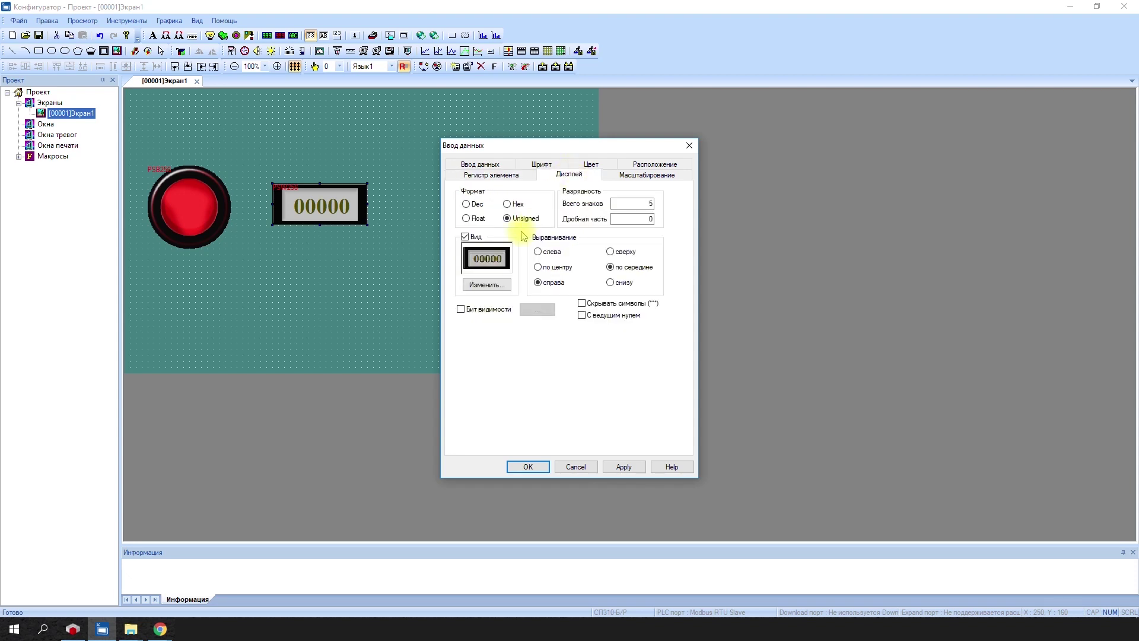
click(466, 218)
double_click(649, 219)
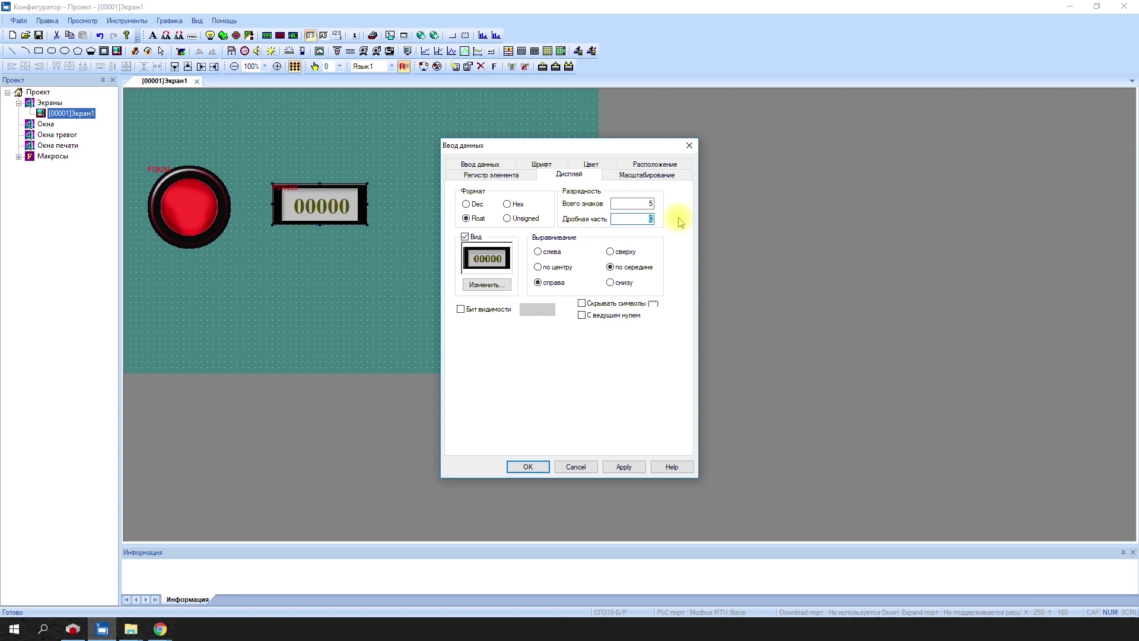
- Give the Float data input a larger font, apply the settings and widen its frame on the screen
click(541, 167)
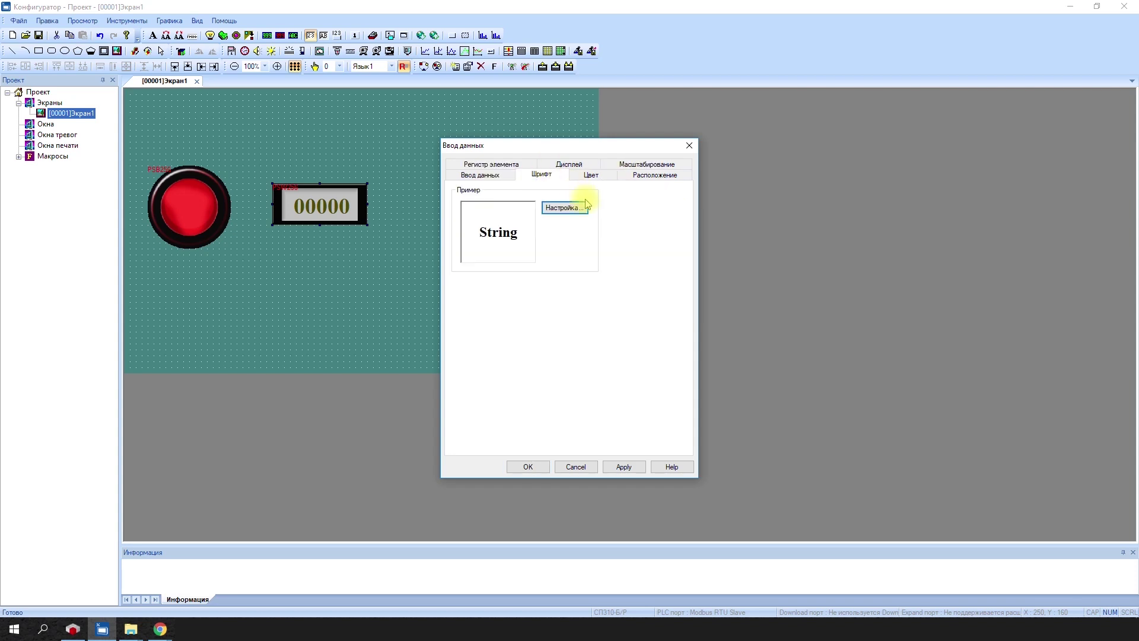
click(565, 205)
click(617, 276)
click(667, 243)
click(623, 466)
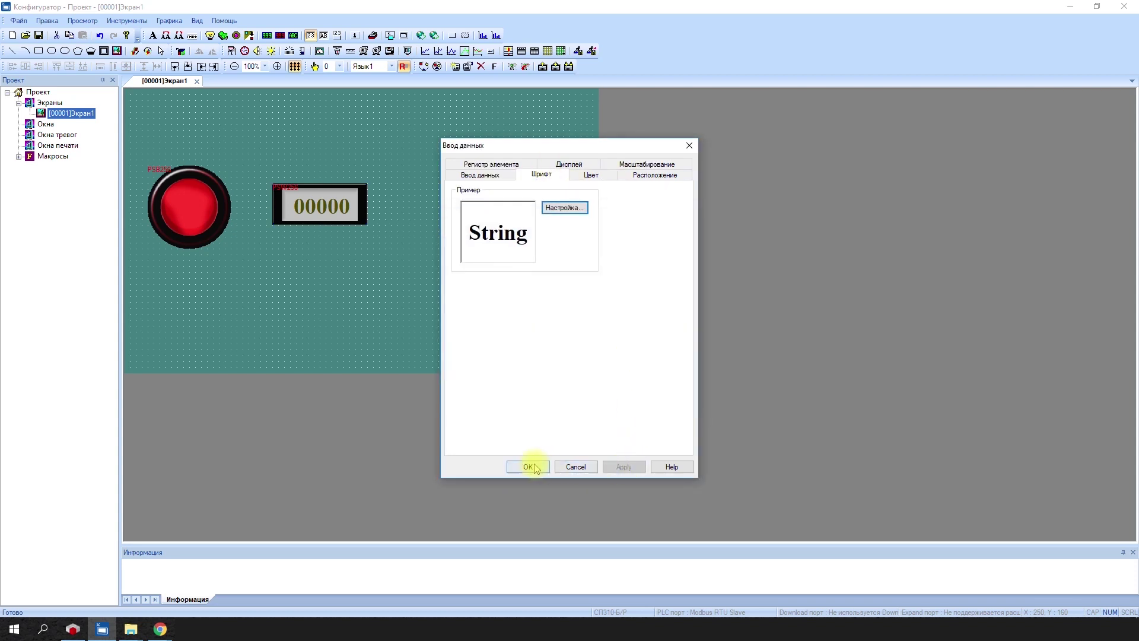
click(528, 466)
drag(458, 221, 496, 220)
click(491, 242)
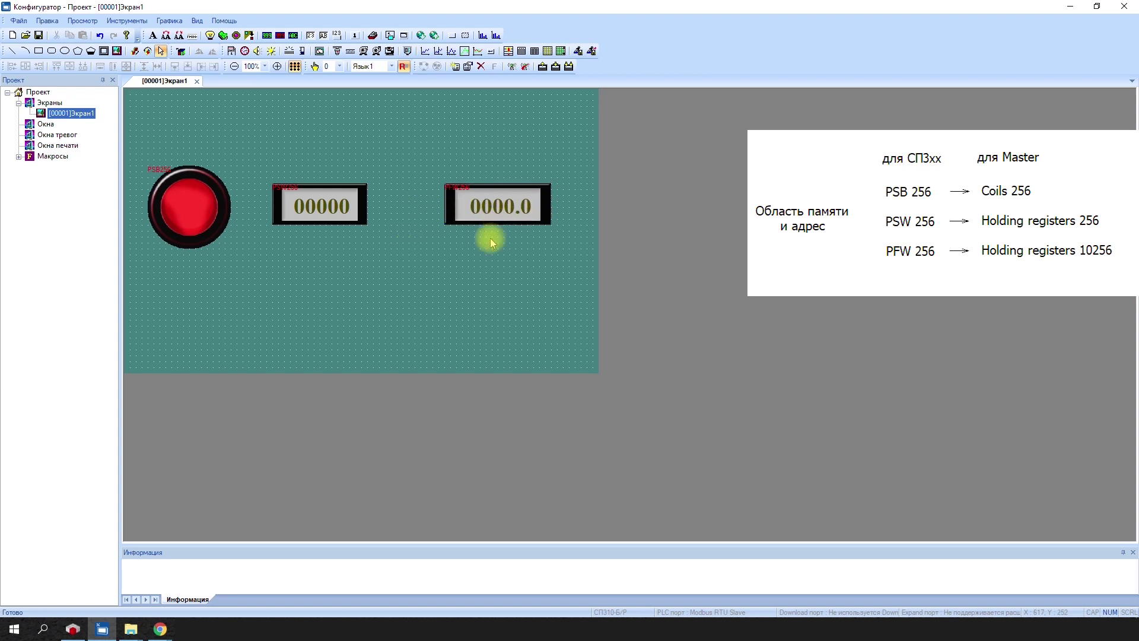
- Download the panel project to the СП310 without support for uploading it back
click(555, 67)
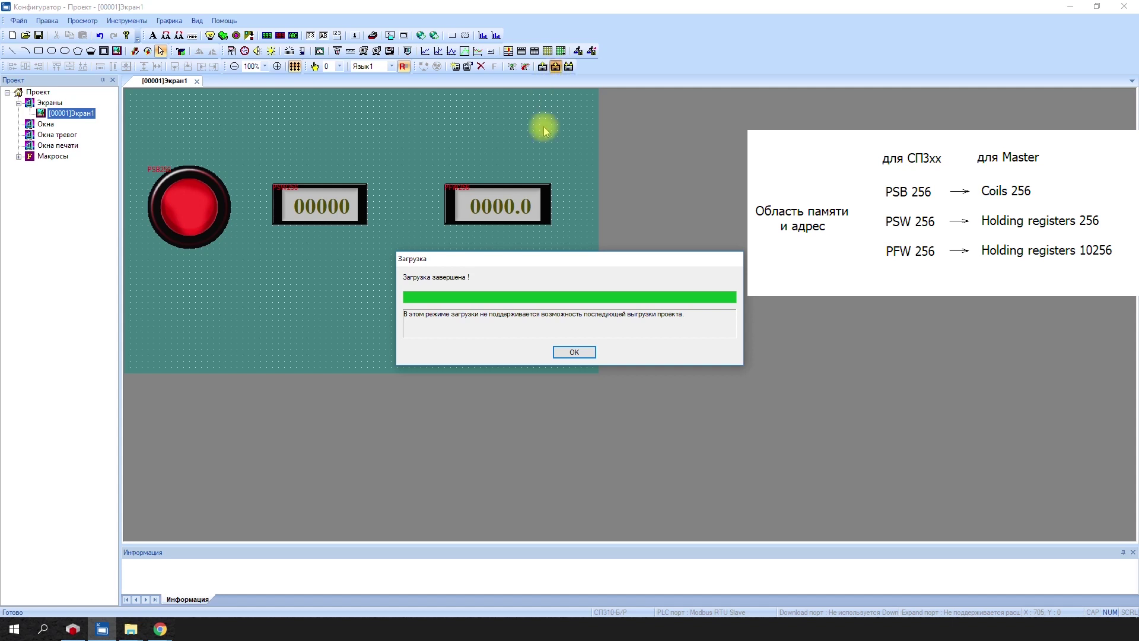
click(570, 352)
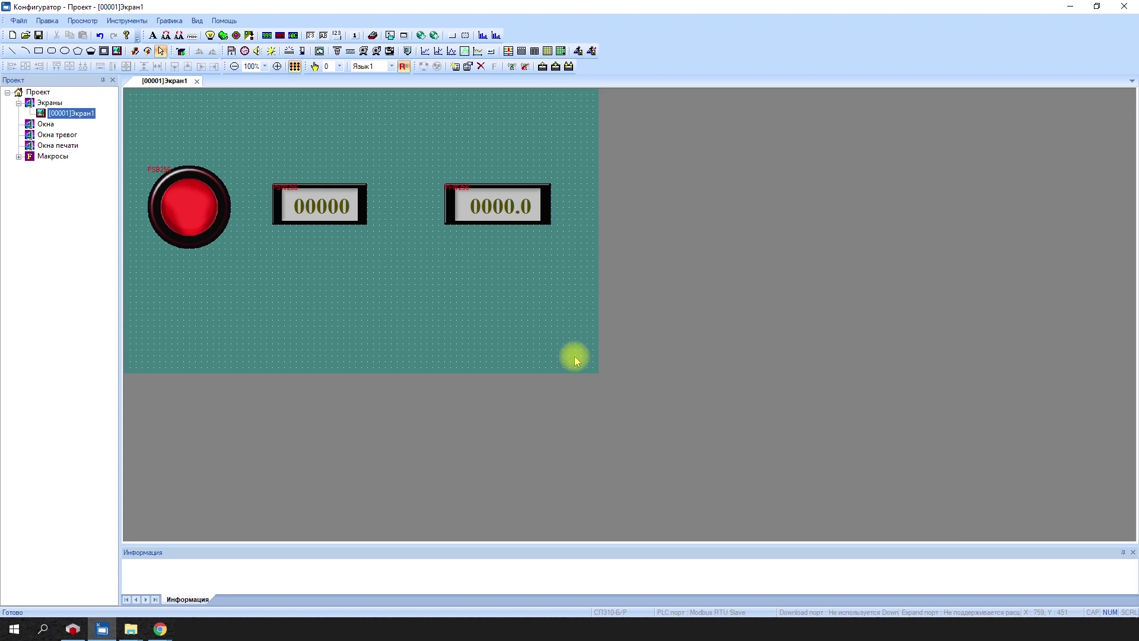
- Switch to CODESYS and add the comments "// обмен с модулями" above and "//обмен с СП310" below the existing PLC_PRG variables
click(73, 629)
click(399, 86)
key(Return)
text(// обмен с модулями)
click(417, 118)
key(Return)
key(Return)
text(//обмен с СП310)
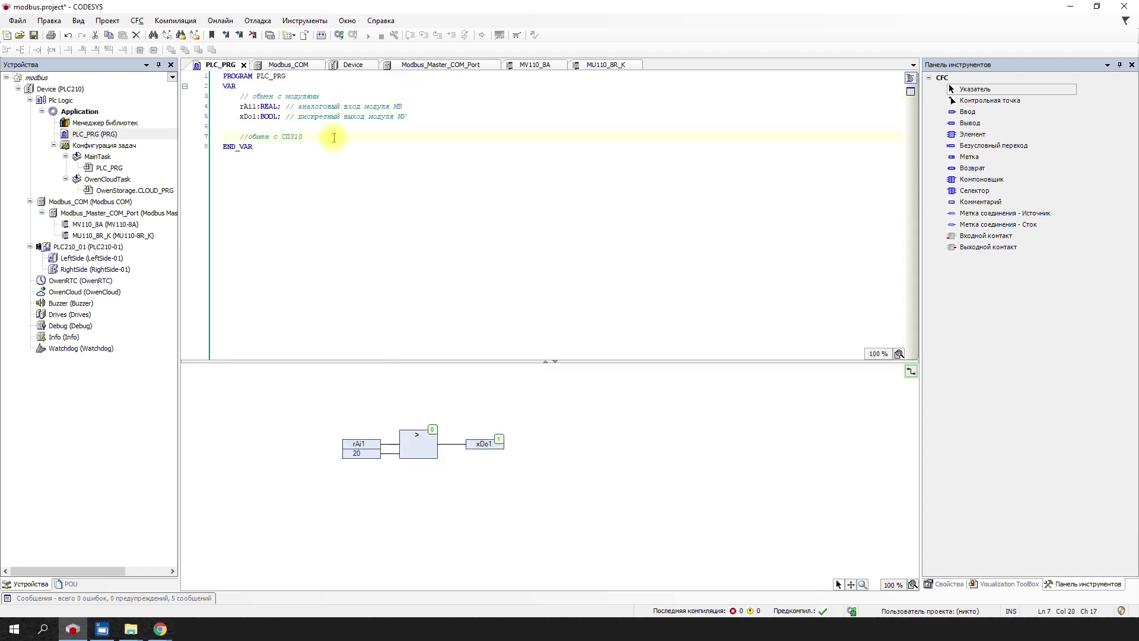
- Declare wReadPSW256 as WORD, rReadPFW256 as REAL, and wReadPFW256_1 and wReadPFW256_2 as WORD under the СП310 comment
key(Return)
text(wReadPSW256:word;)
key(Return)
text(rReadPFW256:REAL;)
key(Return)
text(wReadPFW256_1)
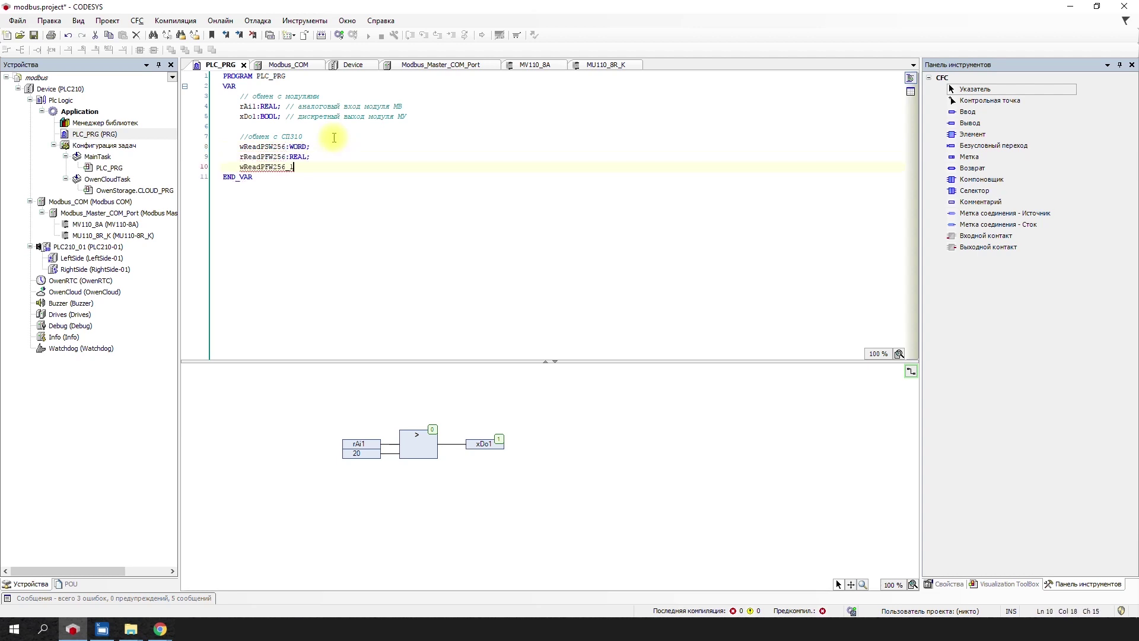
key(Return)
text(wReadPFW256_2:word;)
key(Return)
- After a blank line, declare xWritePSb256:BOOL, wWritePSW256:WORD, rWritePFW256:REAL, wWritePFW256_1:WORD, wWritePFW256_2:WORD and xWriteCommand:BOOL
key(Return)
text(xWritePSb256:bool;)
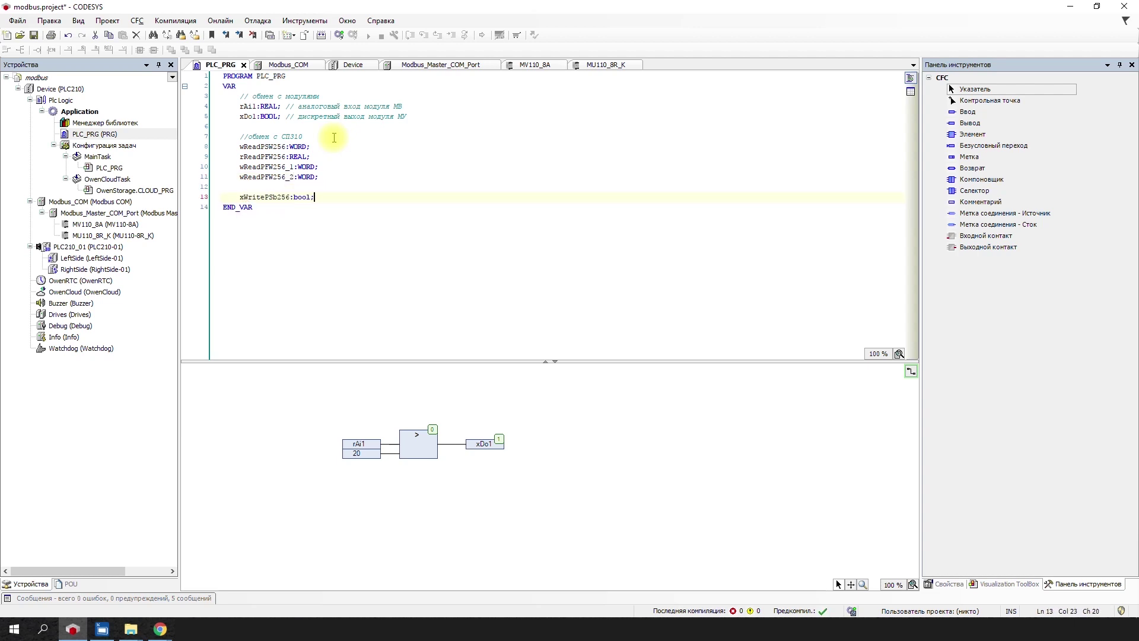
key(Return)
text(wWritePSW256:word;)
key(Return)
text(rWritePFW256:real;)
key(Return)
text(wRitePFW256_1:word;)
key(Return)
text(wWritePFW256_2:word;)
key(Return)
text(xWriteComman)
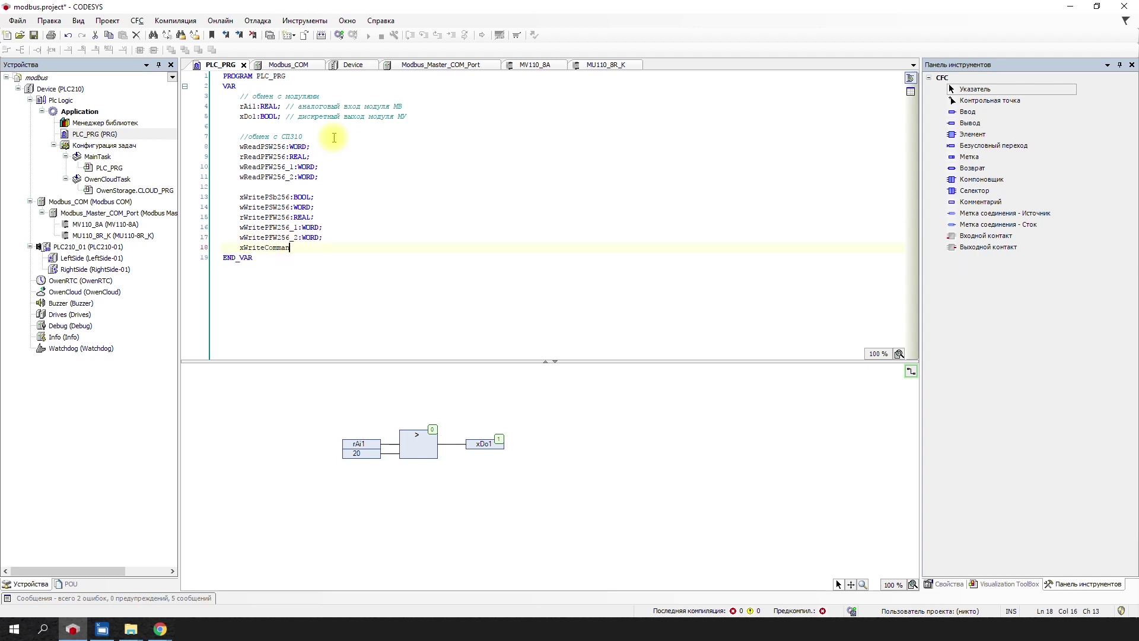
text(d:bool;)
key(Return)
- Declare xReadPSB256:BOOL first under the СП310 comment, and comment the two variable groups "переменные для чтения" and "переменные для записи"
click(329, 136)
key(Return)
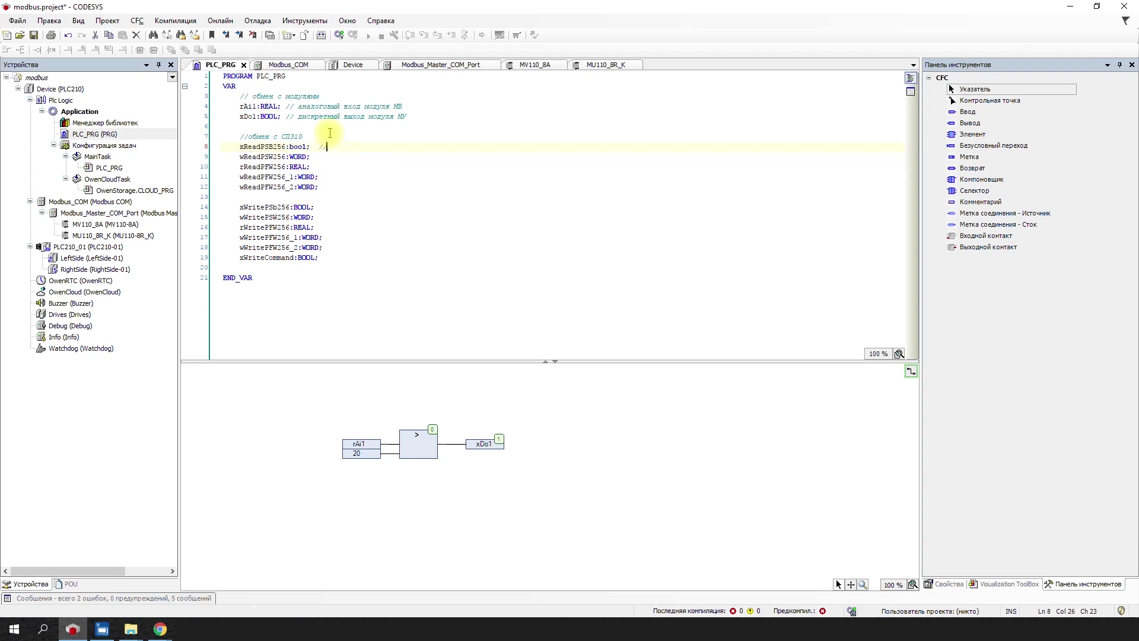
text(я)
key(Down)
key(Down)
key(Down)
key(Down)
key(Down)
key(Down)
key(End)
text(,,)
key(BackSpace)
key(BackSpace)
key(BackSpace)
key(BackSpace)
key(BackSpace)
text(переменные для запи)
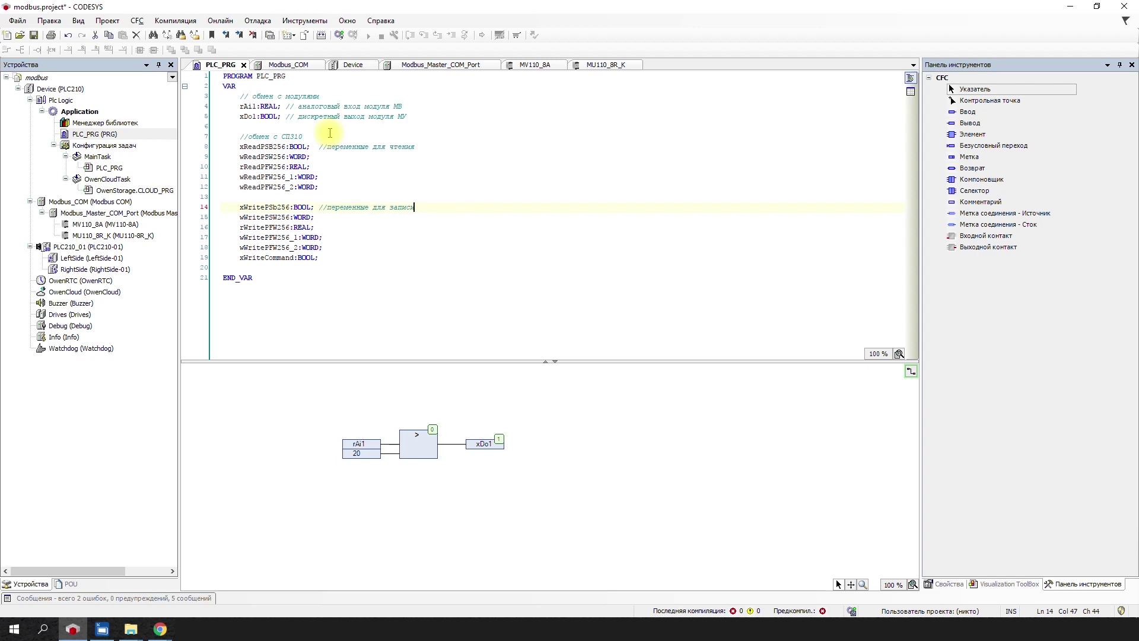
- Add a second Modbus COM device to the PLC210 device in the project tree
click(46, 89)
right_click(47, 89)
click(101, 194)
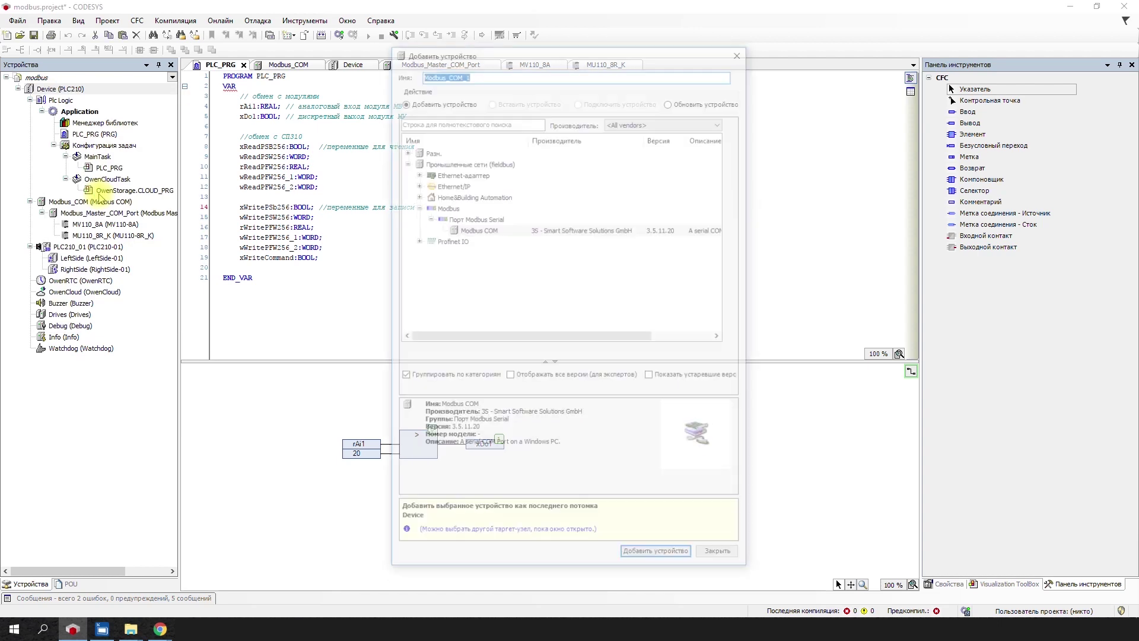
click(471, 230)
double_click(471, 230)
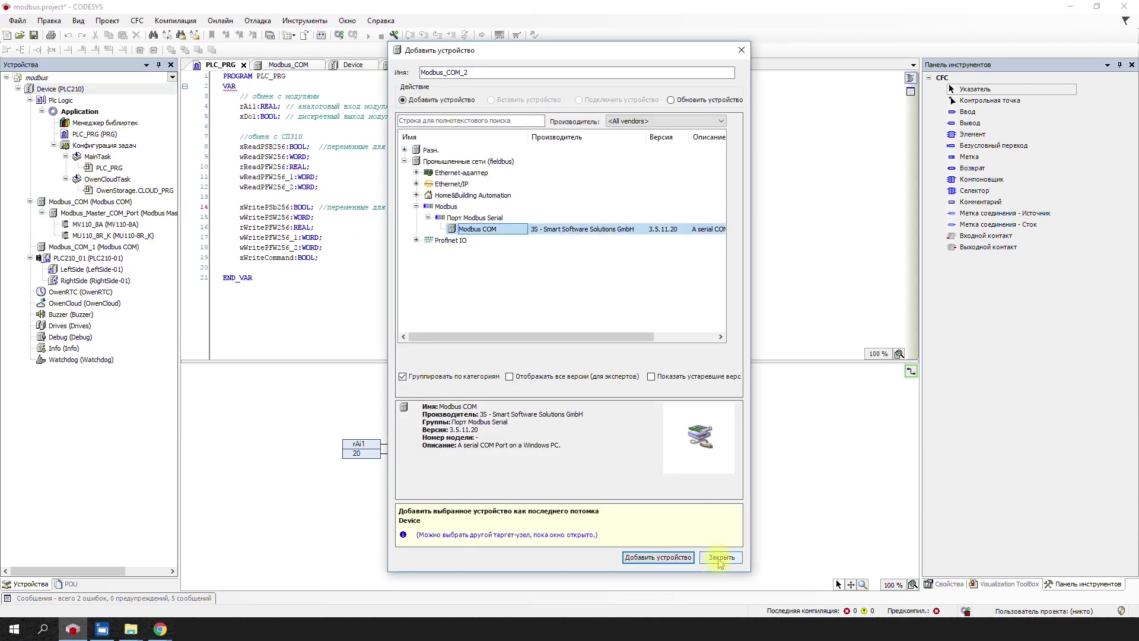
click(719, 558)
- Configure the new Modbus COM port with a baud rate of 115200 and parity NONE
double_click(148, 245)
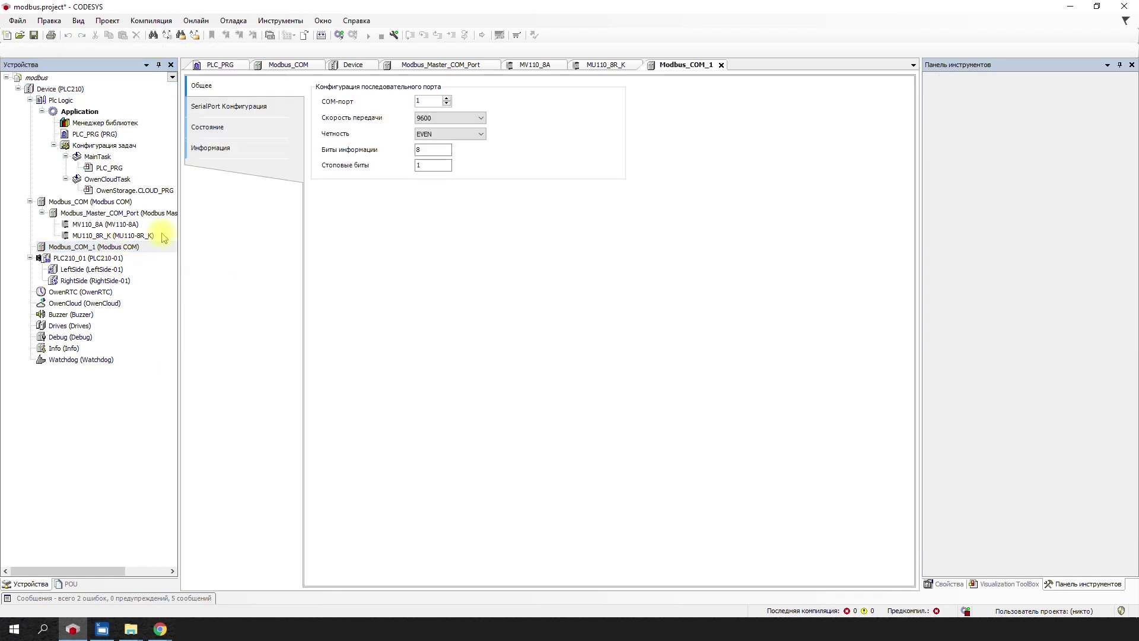
click(428, 118)
click(428, 183)
click(439, 134)
click(435, 161)
click(434, 161)
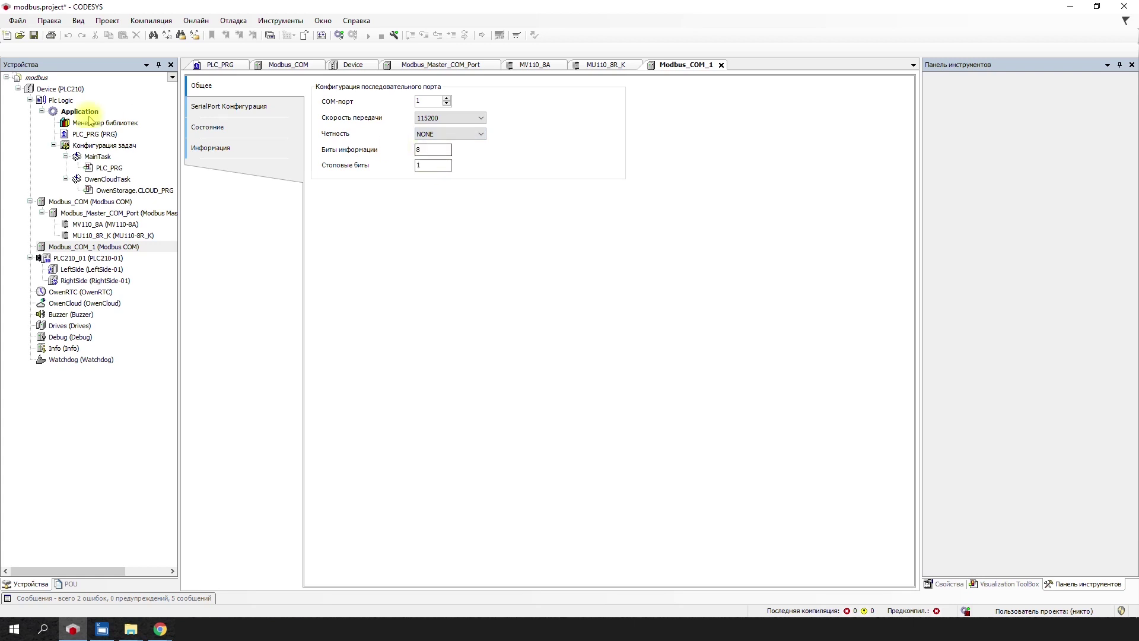
- Look up the RS485-2 port ID in the device information and set Modbus_COM_1's COM port number to 4
click(343, 67)
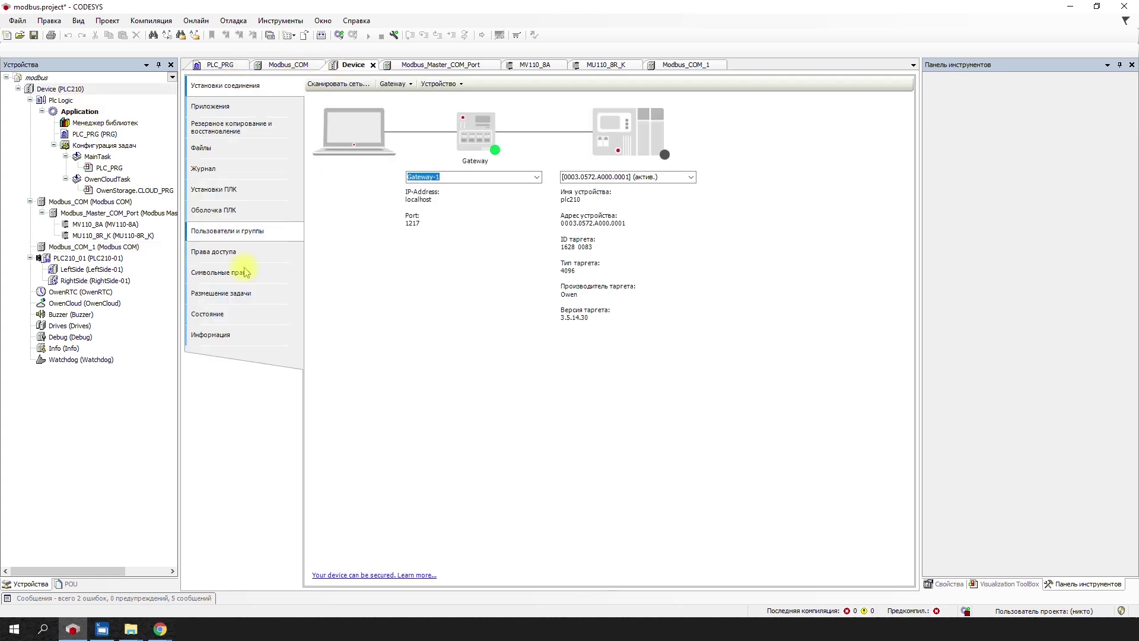
click(225, 334)
drag(568, 188, 372, 186)
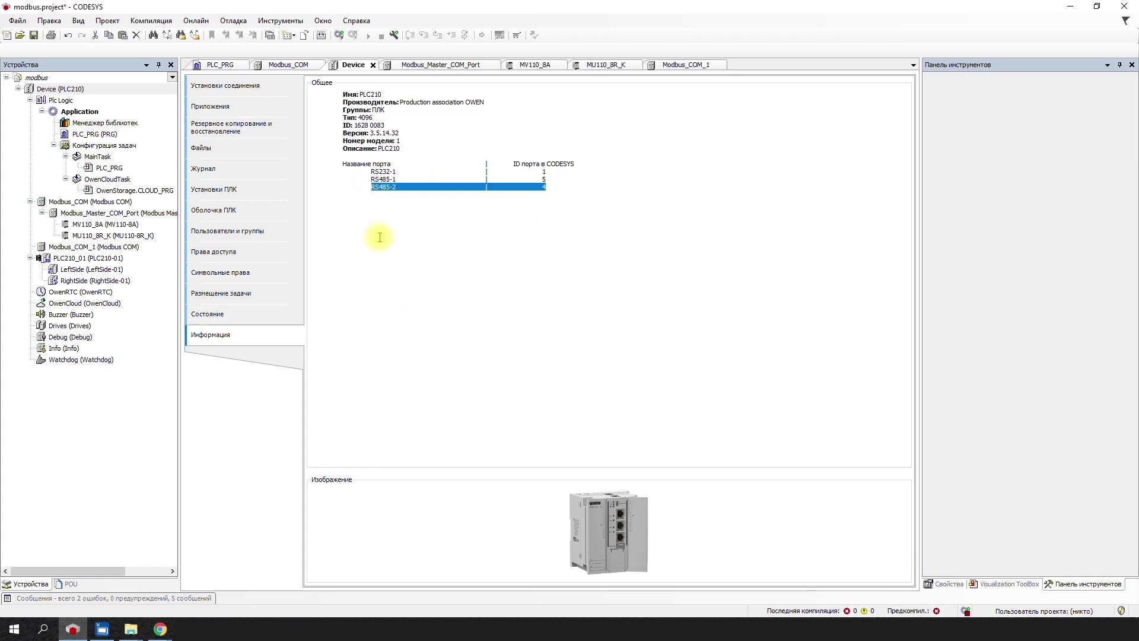
click(673, 65)
click(446, 99)
click(446, 98)
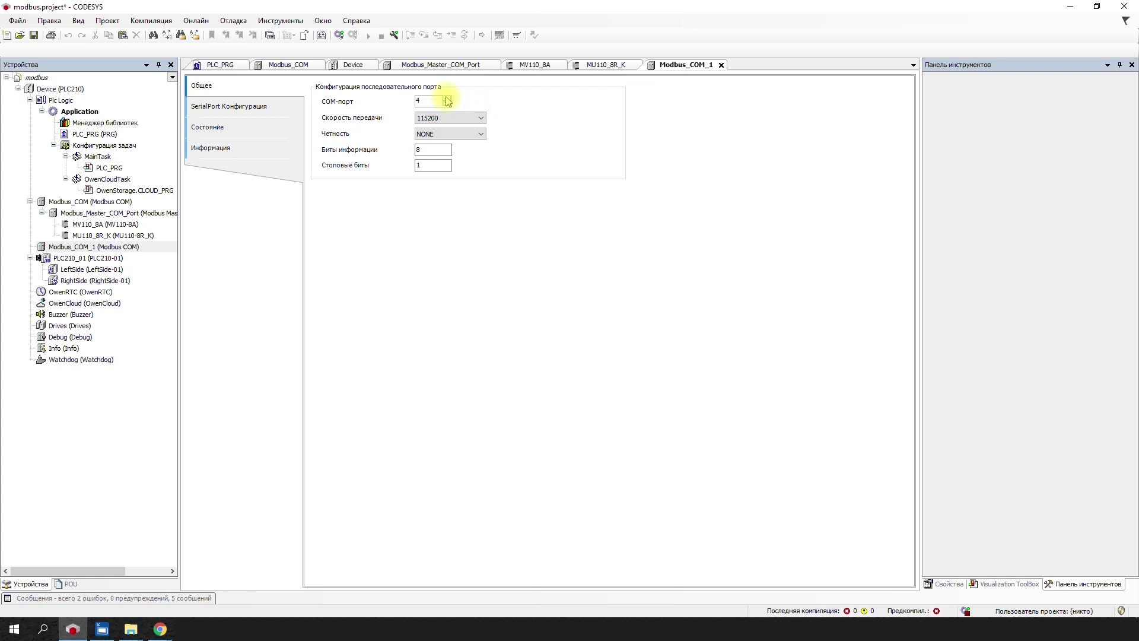
- Add a Modbus Master, COM Port device under Modbus_COM_1 and enable its automatic connection restart
right_click(132, 246)
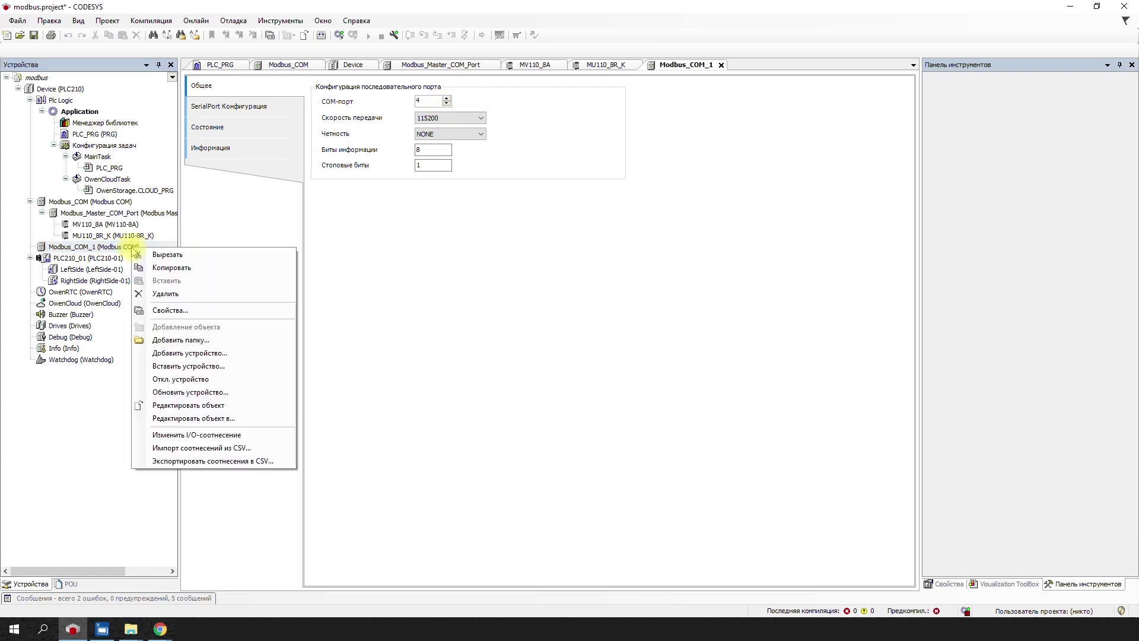
click(196, 354)
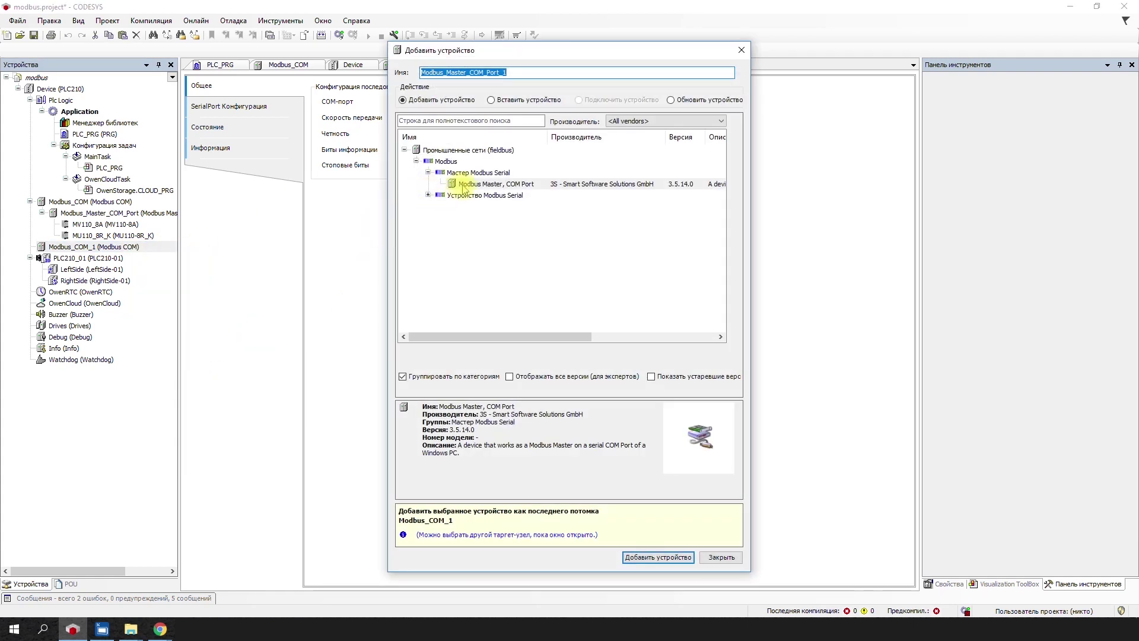
double_click(461, 187)
click(721, 557)
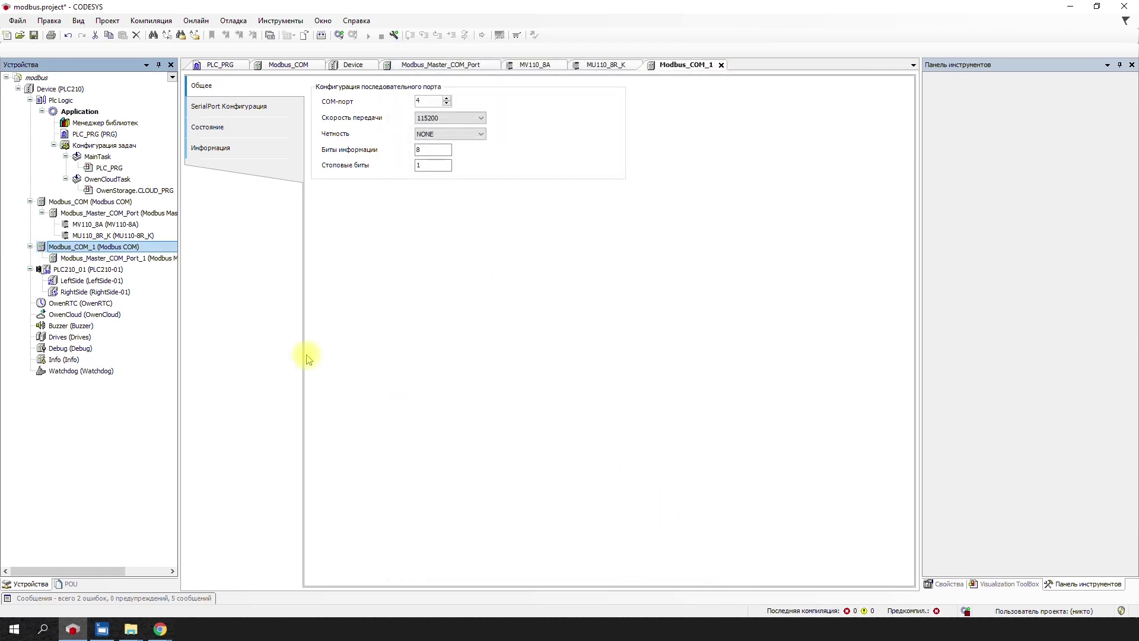
double_click(108, 258)
click(333, 152)
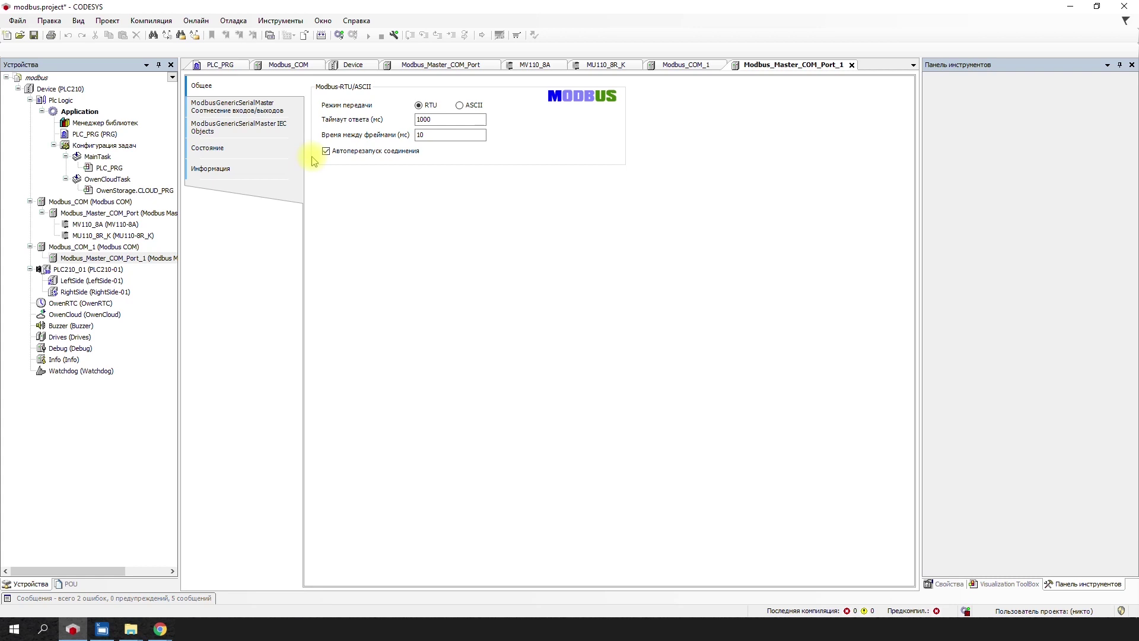
- Add a generic Modbus Slave, COM Port device under Modbus_Master_COM_Port_1 and check its slave address
right_click(117, 257)
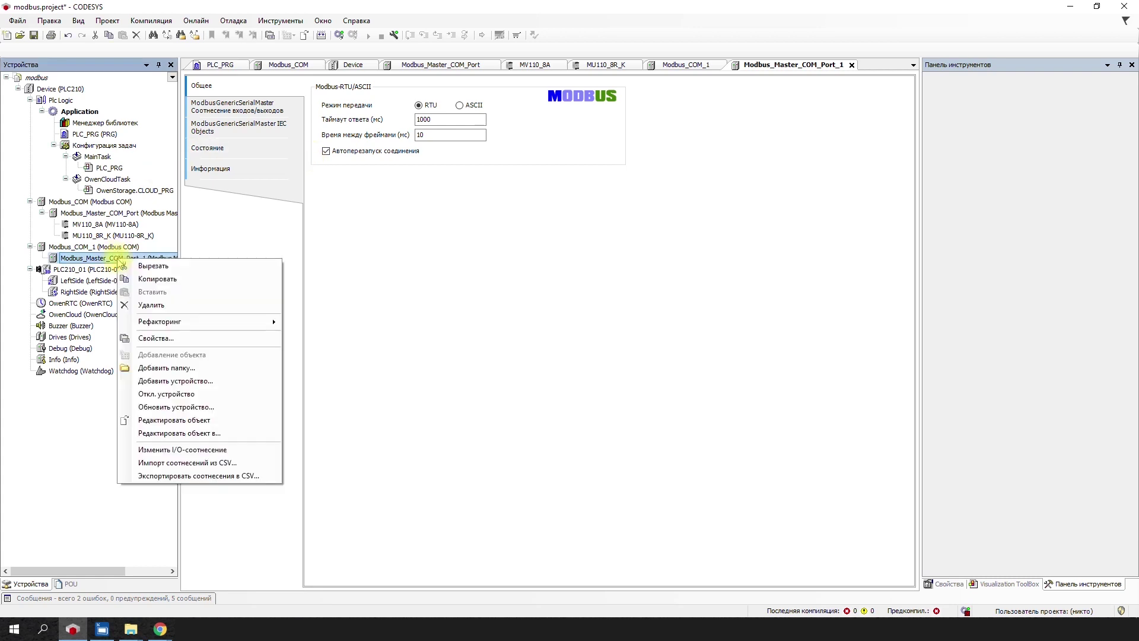
click(169, 382)
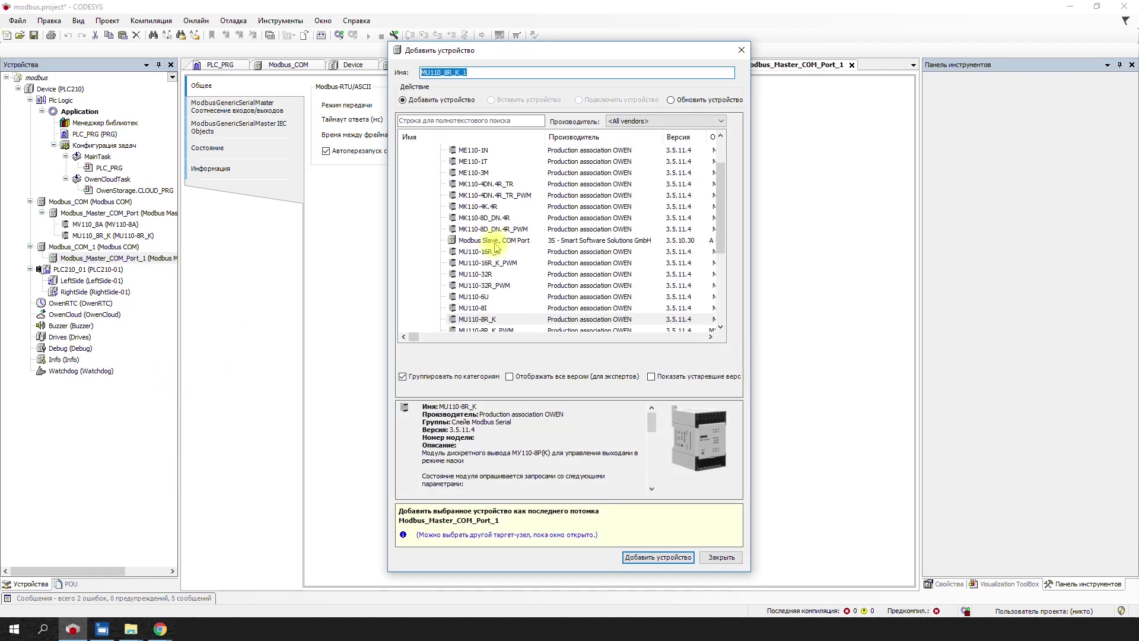
click(496, 243)
click(658, 559)
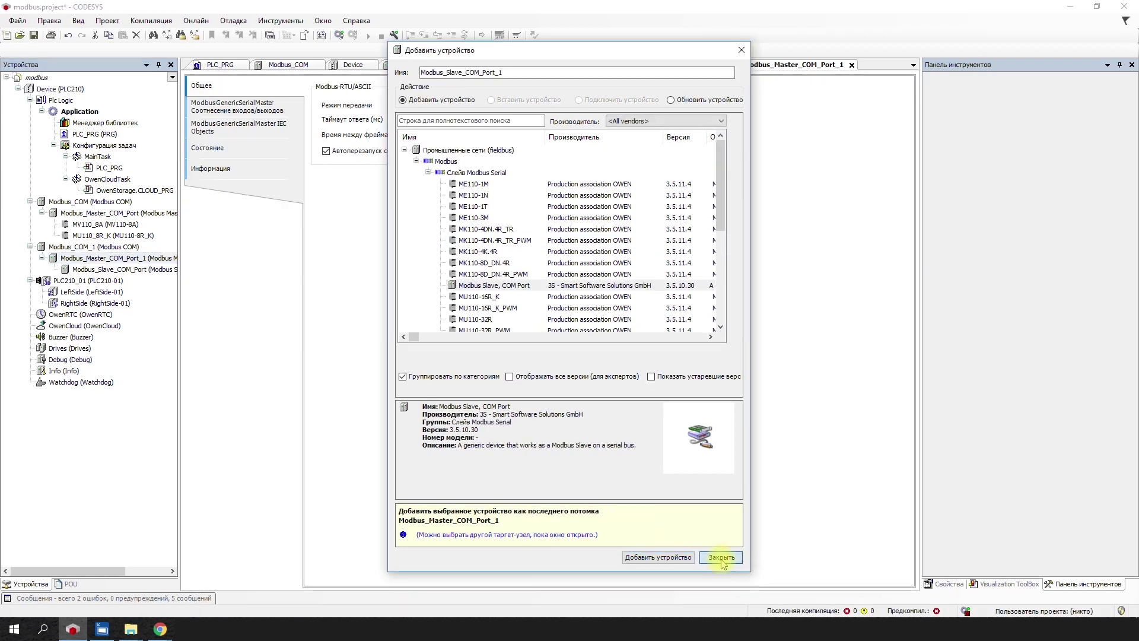
click(721, 557)
double_click(149, 270)
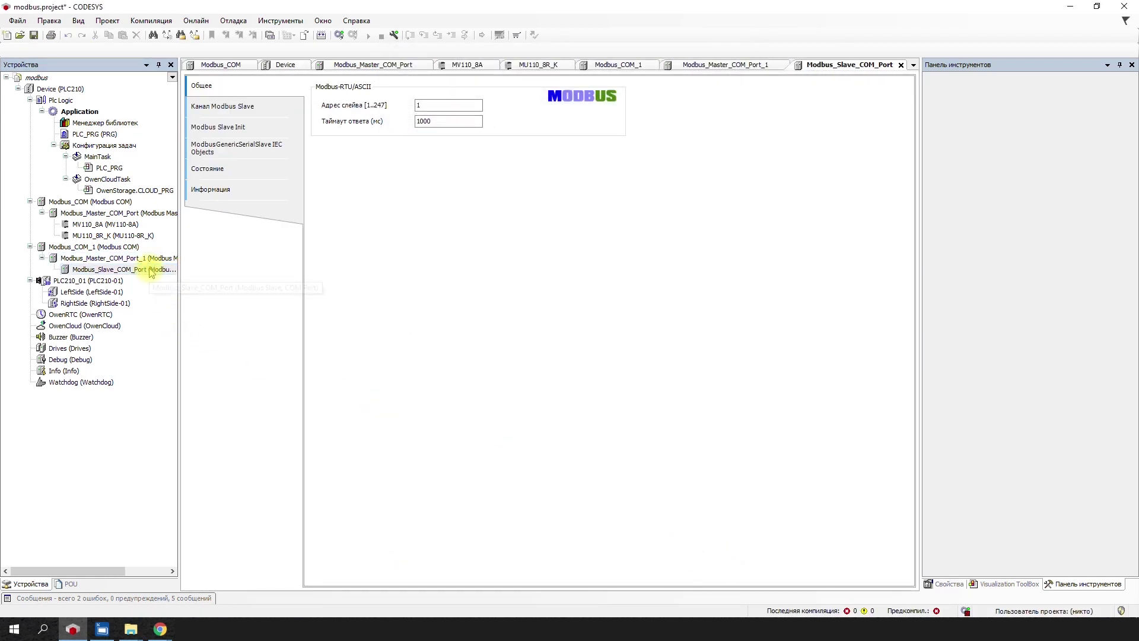
click(420, 105)
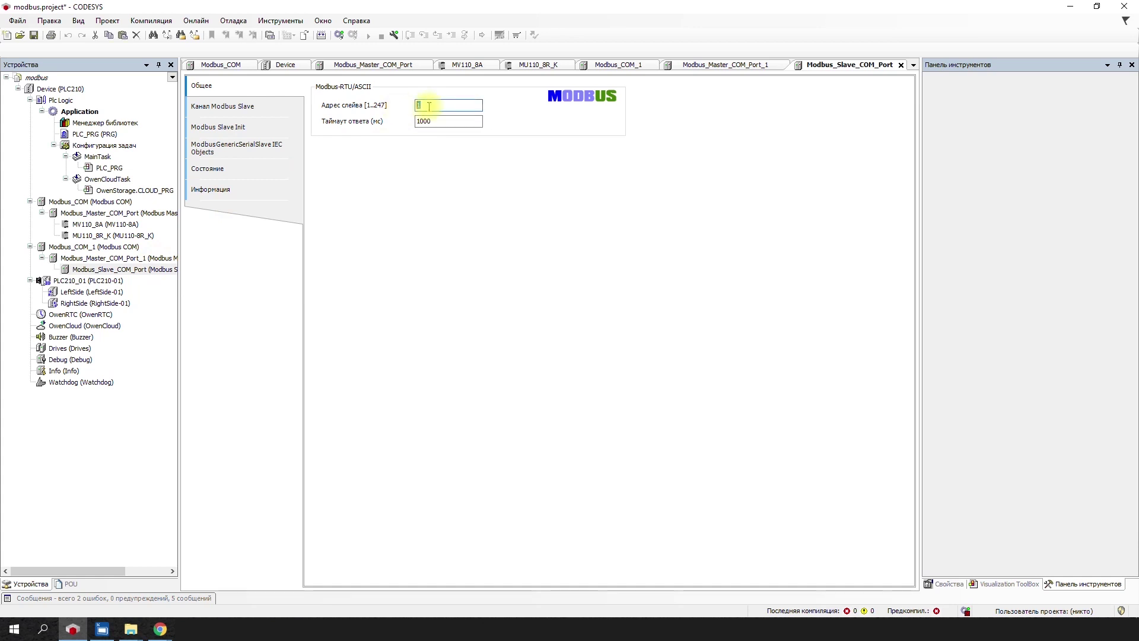
- Add a slave channel named readBIT with access type Read Coils (function 1) and READ offset 256
click(232, 107)
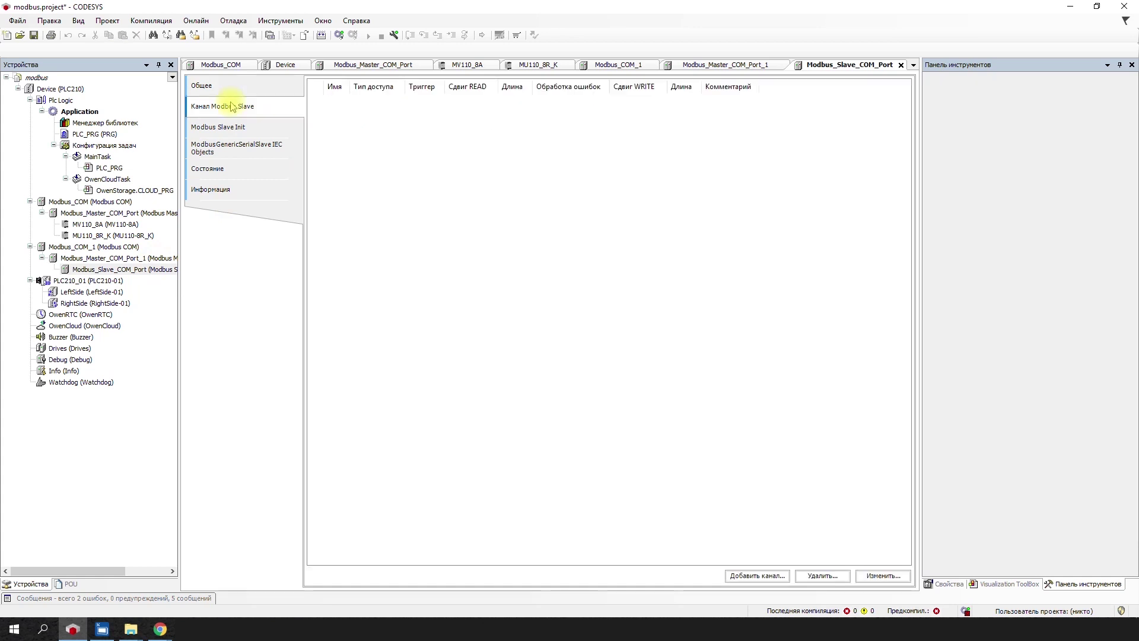
click(748, 575)
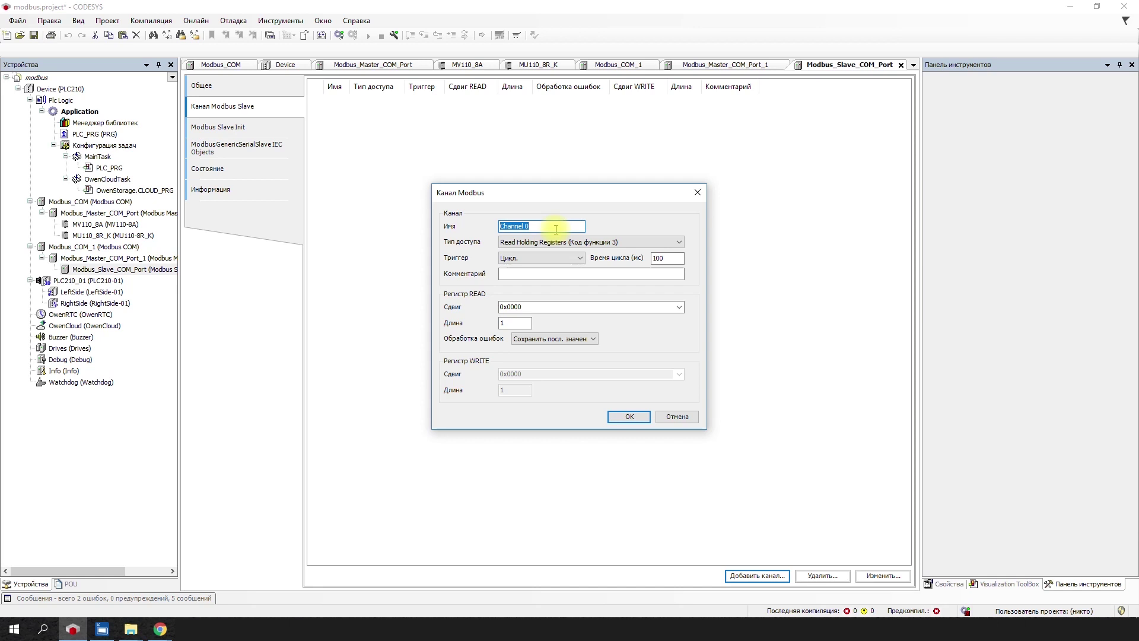
text(readBIT)
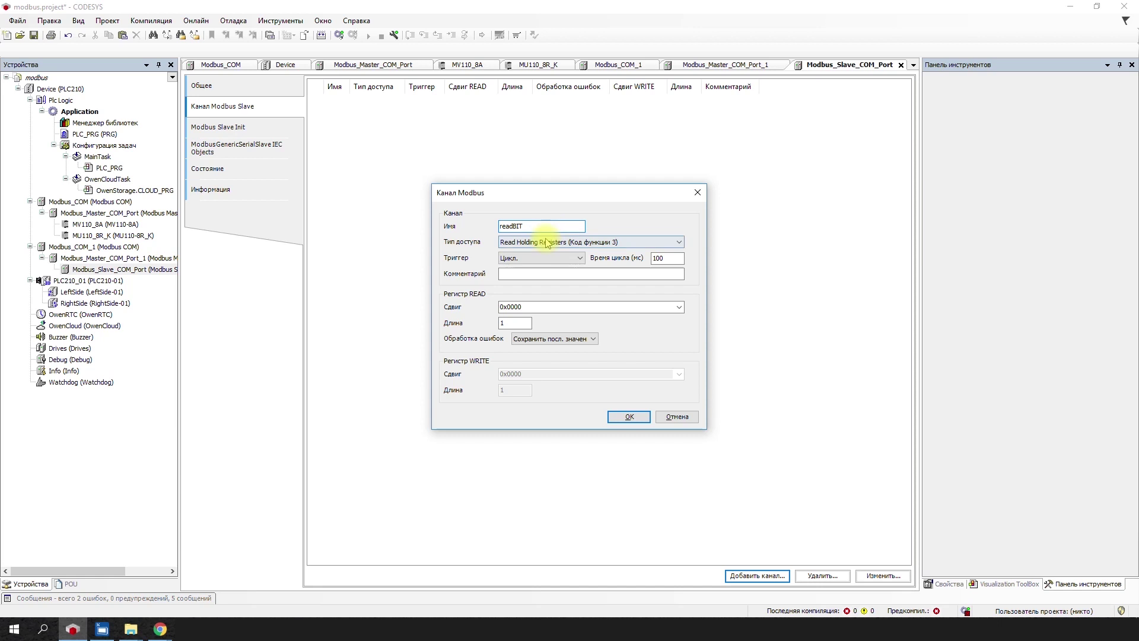
click(541, 242)
click(538, 254)
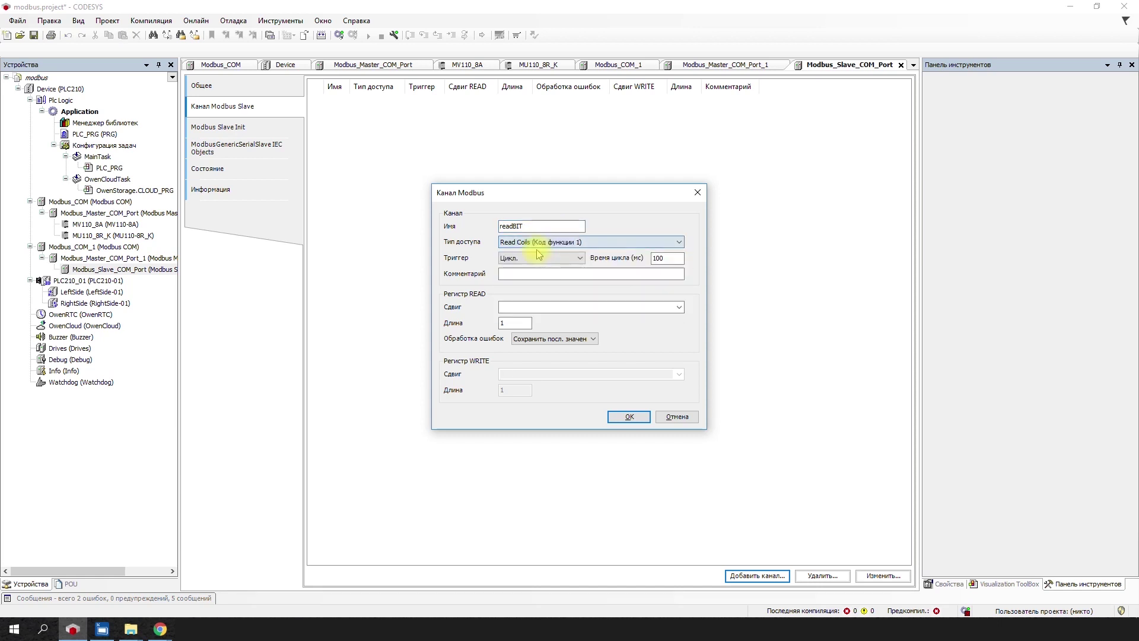
click(608, 308)
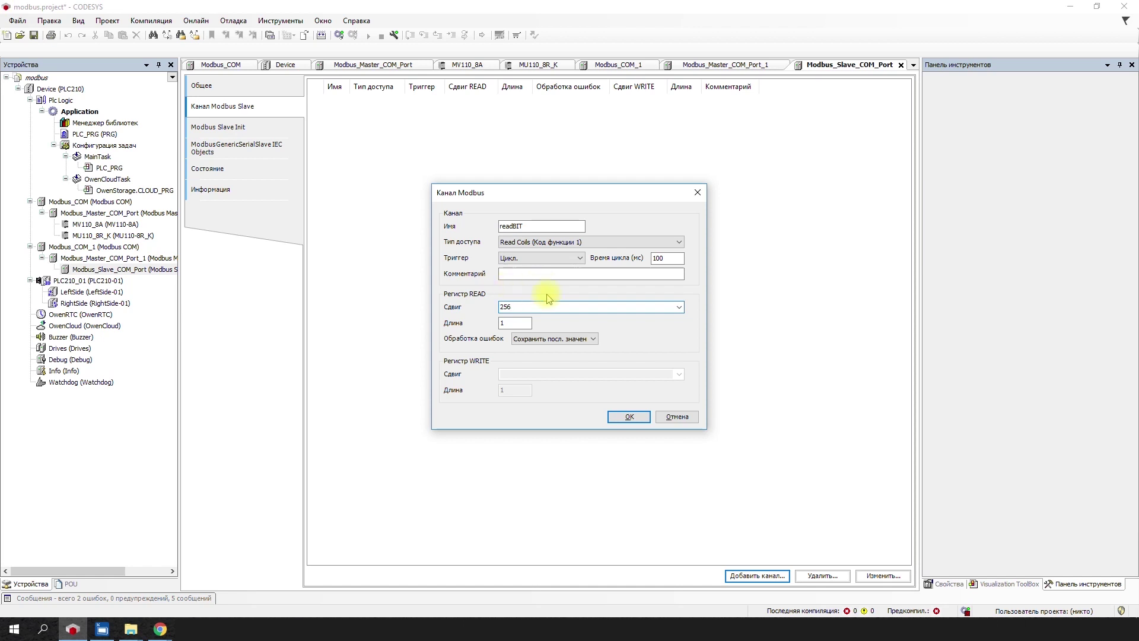
click(621, 414)
- Add a channel named writeBIT using Write Single Coil (function 5), a rising-edge trigger and WRITE offset 256
click(736, 575)
text(write)
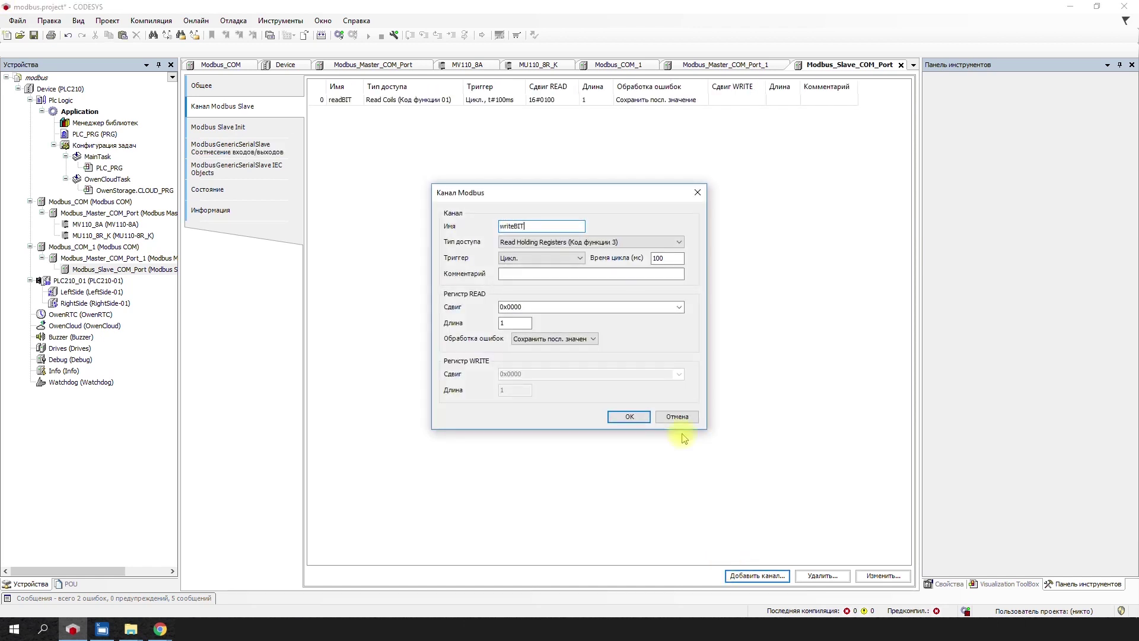
click(617, 242)
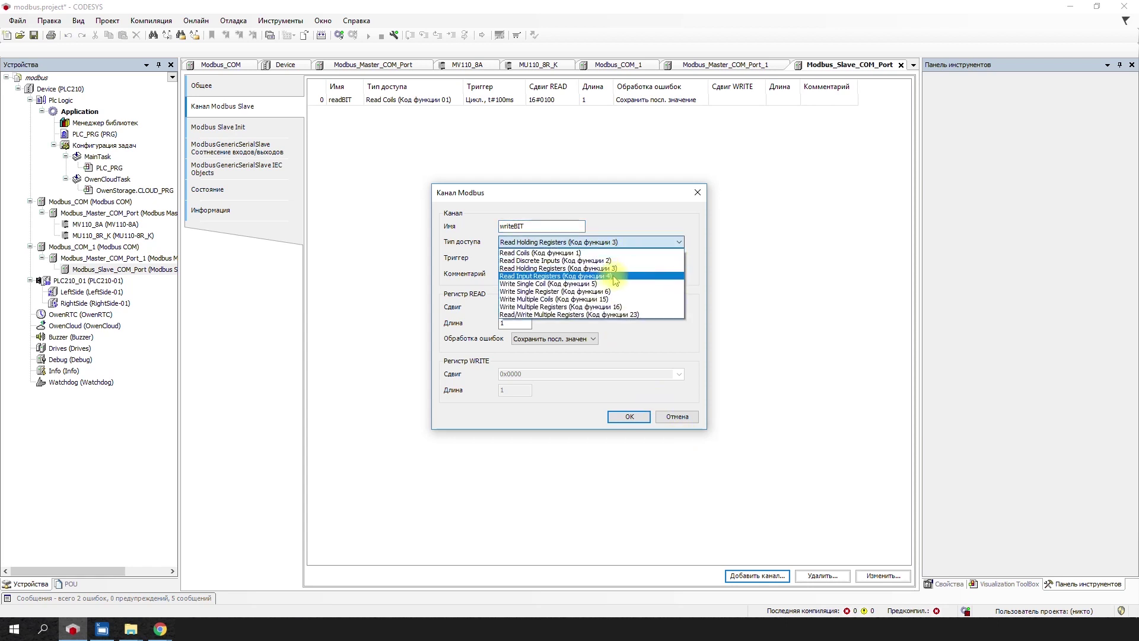
click(587, 288)
click(570, 260)
click(561, 273)
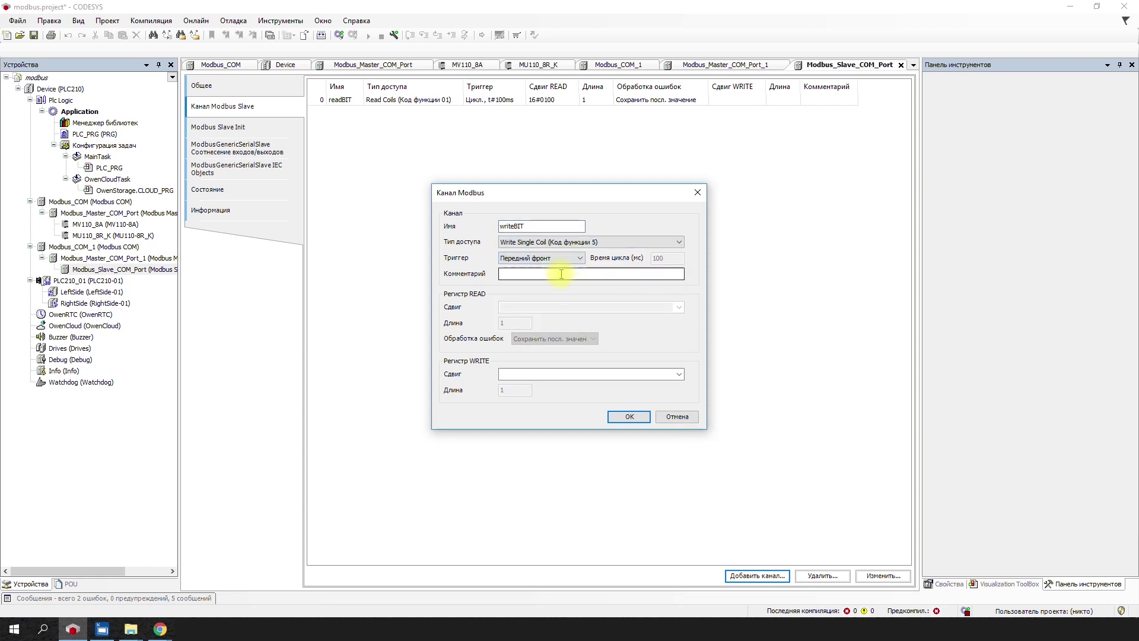
click(534, 374)
text(6)
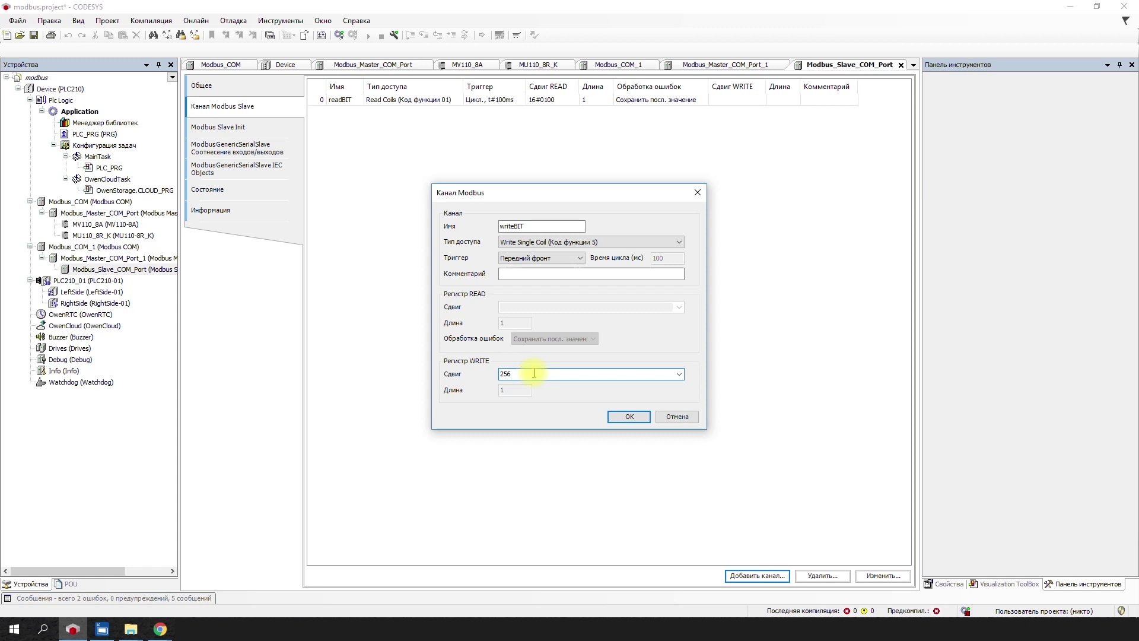
click(629, 417)
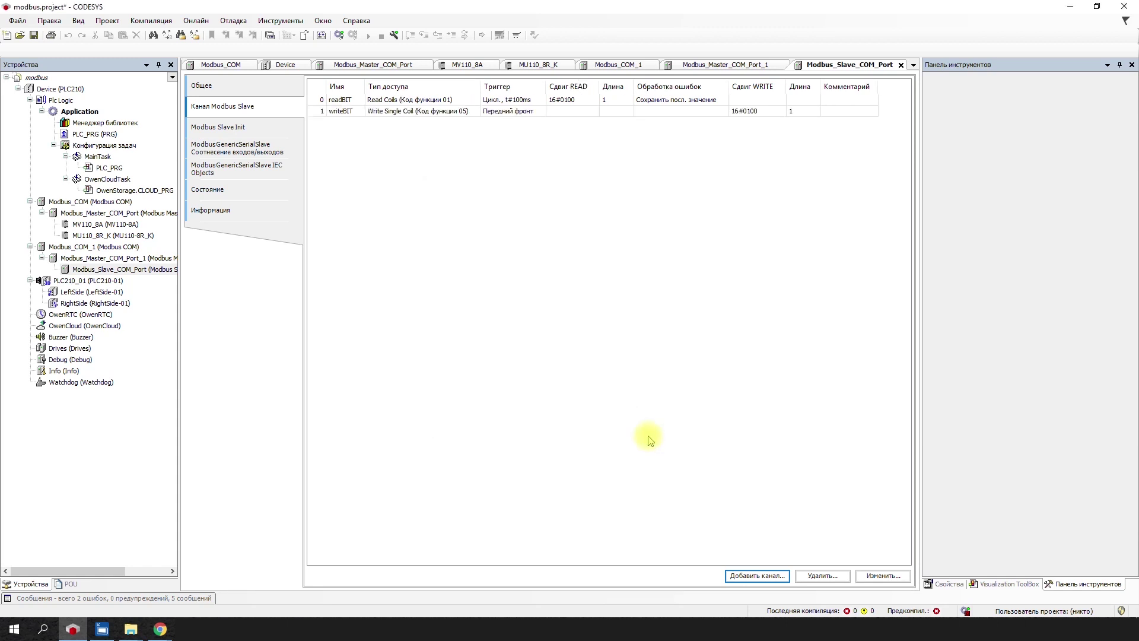
- Add a channel named readWORD using Read Holding Registers (function 3) with READ offset 256
click(746, 575)
text(rea)
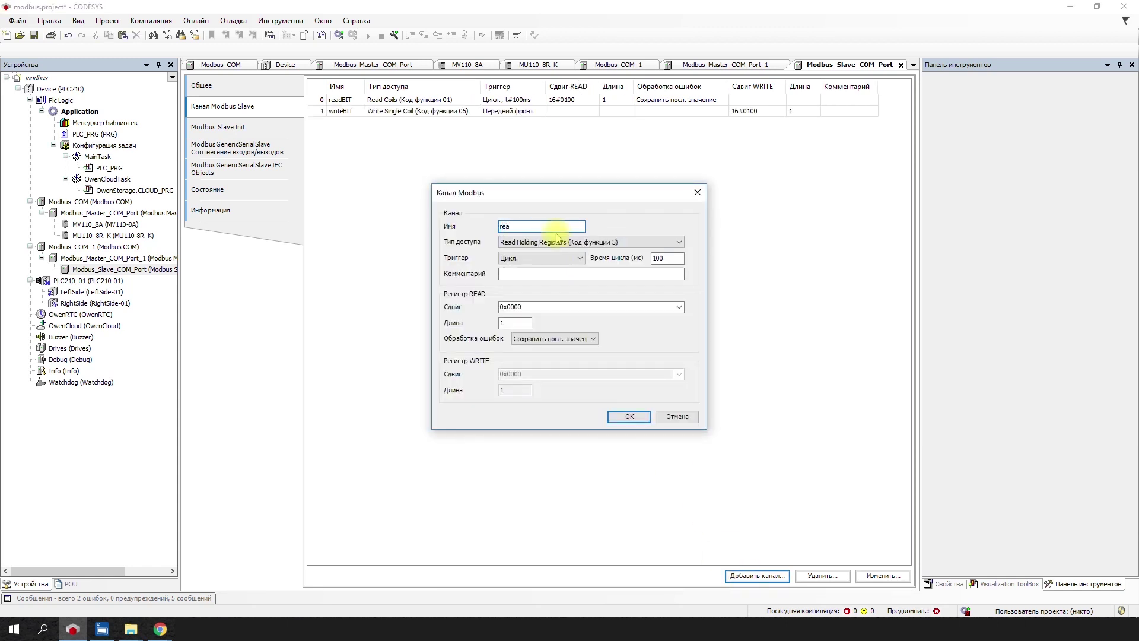
text(dWORD)
click(558, 240)
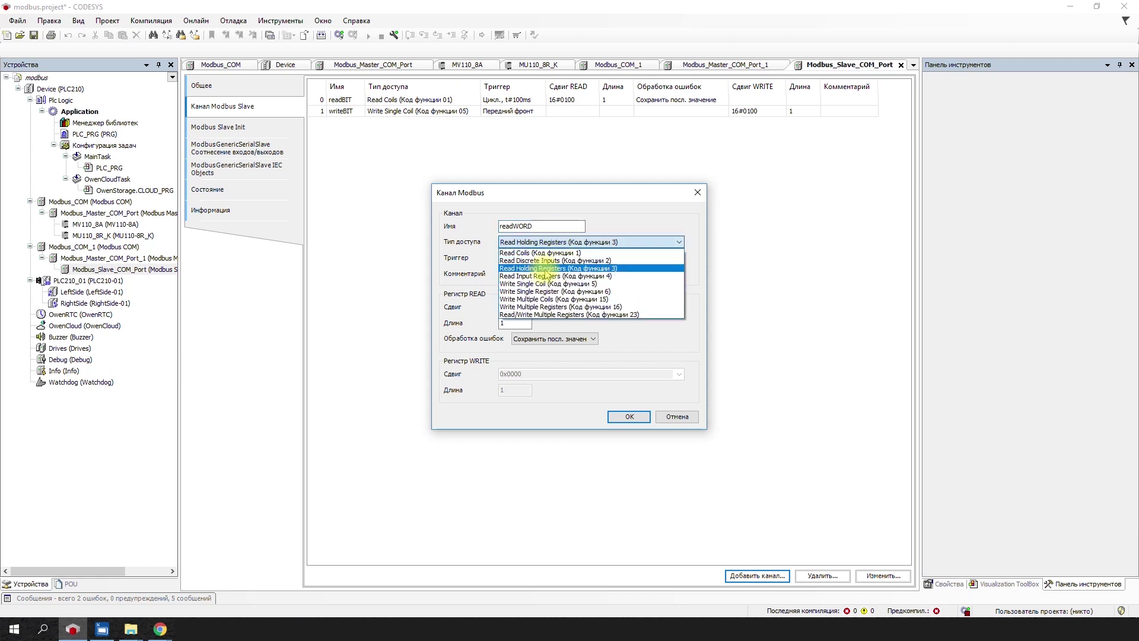
click(544, 272)
double_click(511, 308)
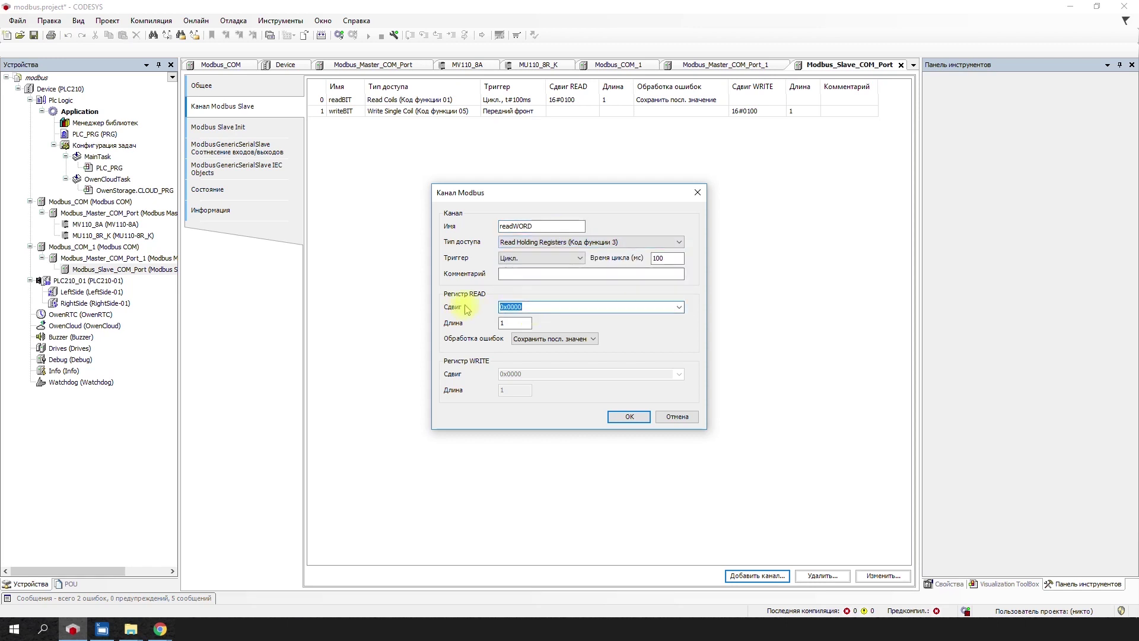
text(256)
click(629, 416)
- Add a channel named writeWORD using Write Multiple Registers (function 16), a rising-edge trigger and WRITE offset 16#0100
click(755, 575)
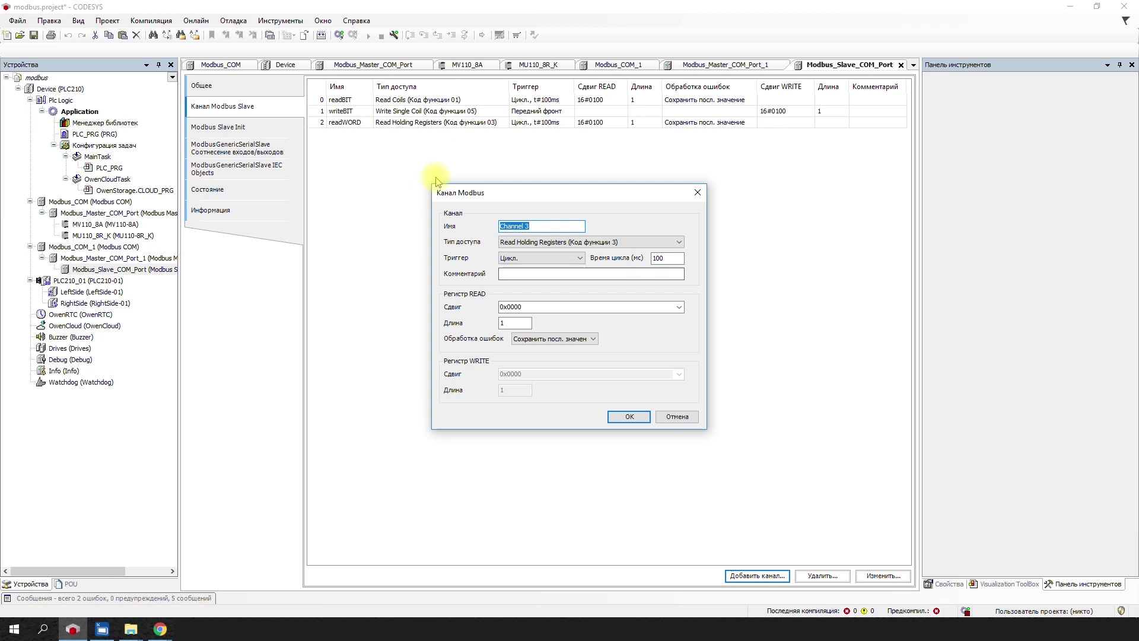
text(writeWORD)
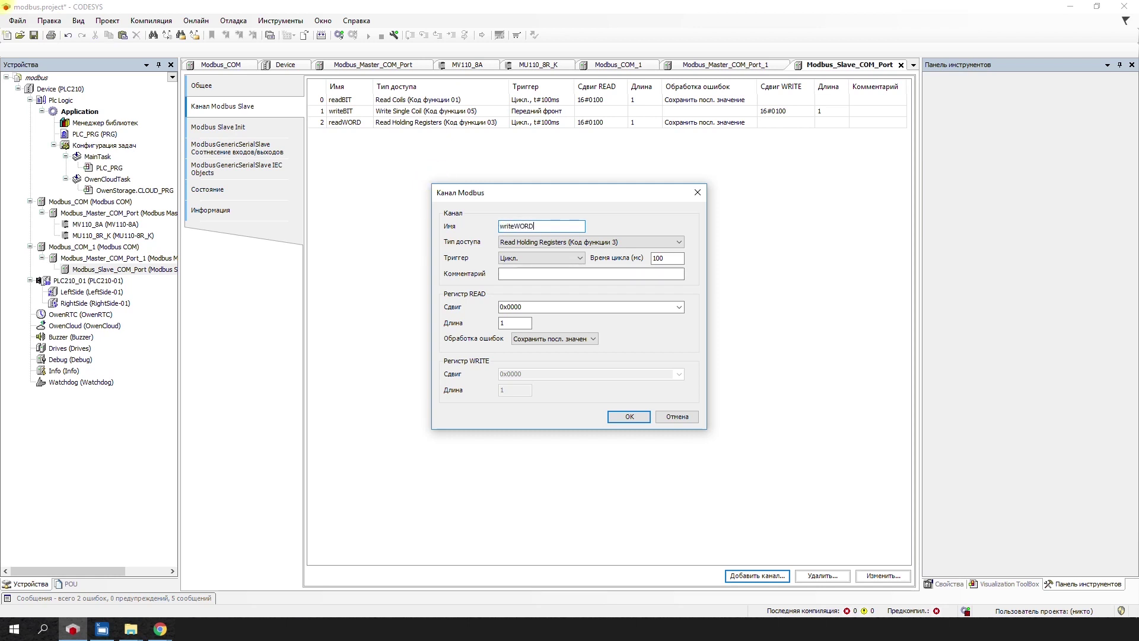
click(524, 243)
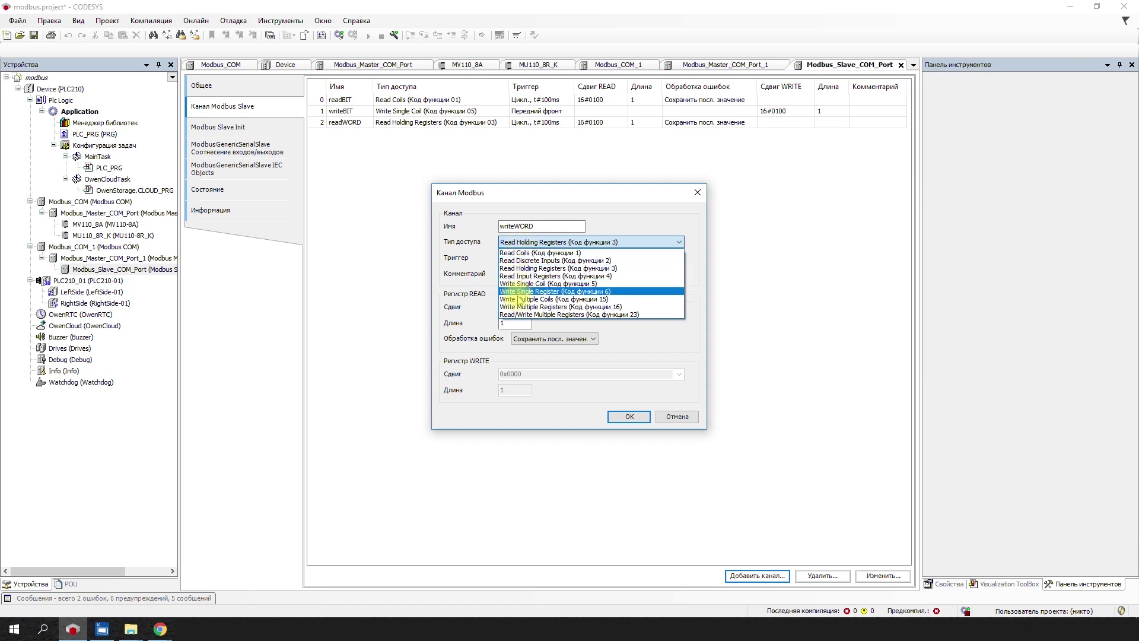
click(516, 306)
click(522, 258)
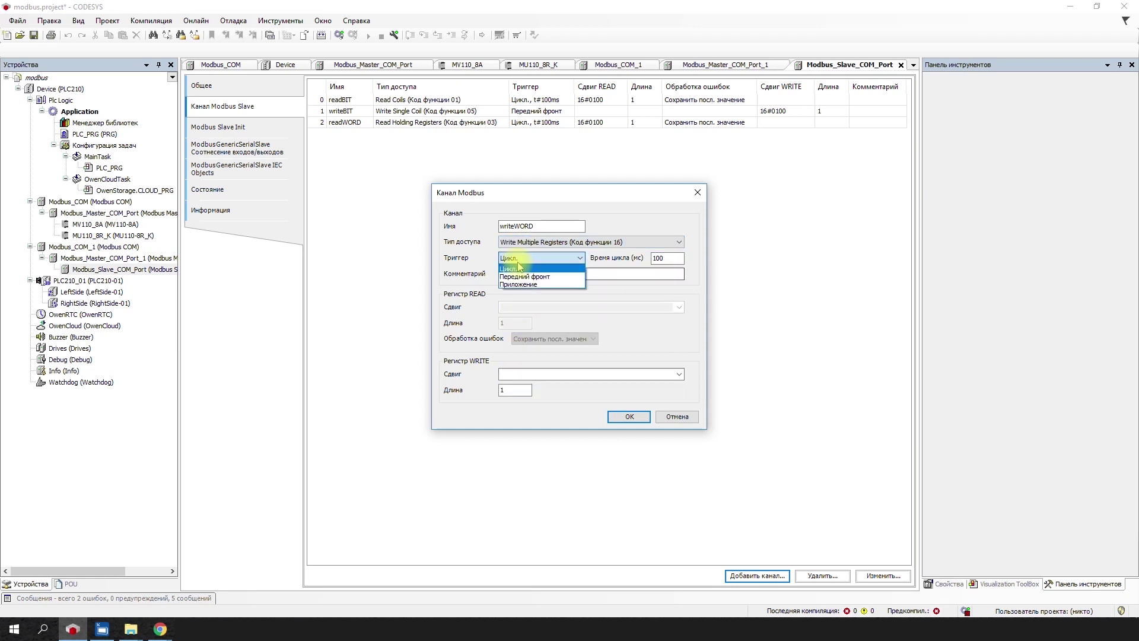
click(513, 277)
click(528, 372)
text(16#0100)
key(Return)
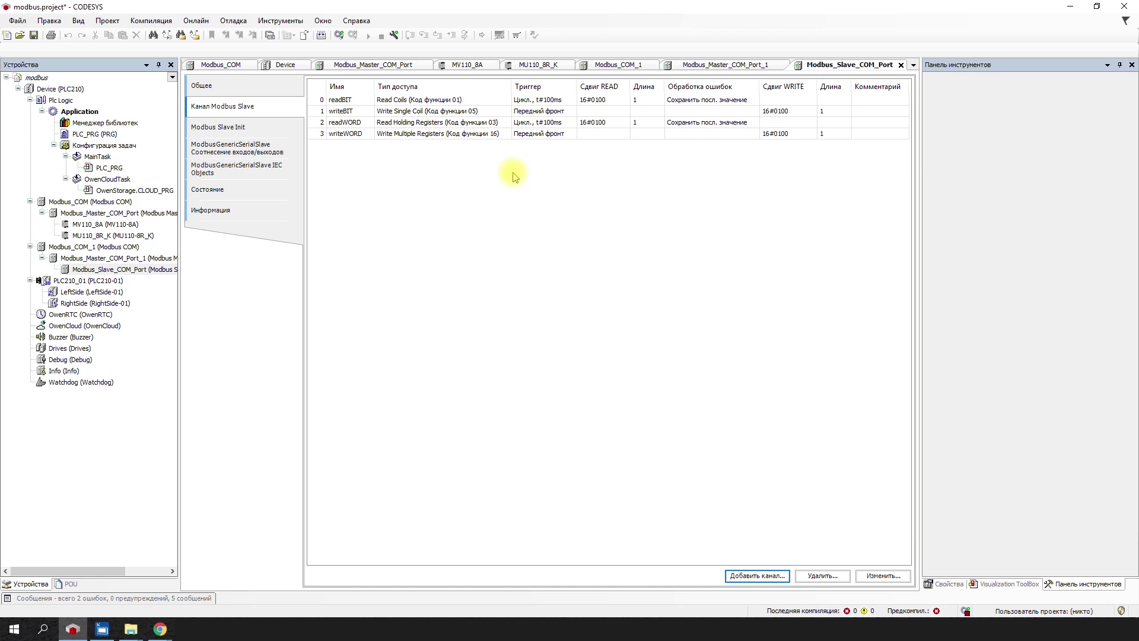
- Add a channel named readREAL using Read Holding Registers (function 3) with READ offset 10256 and length 2
click(754, 576)
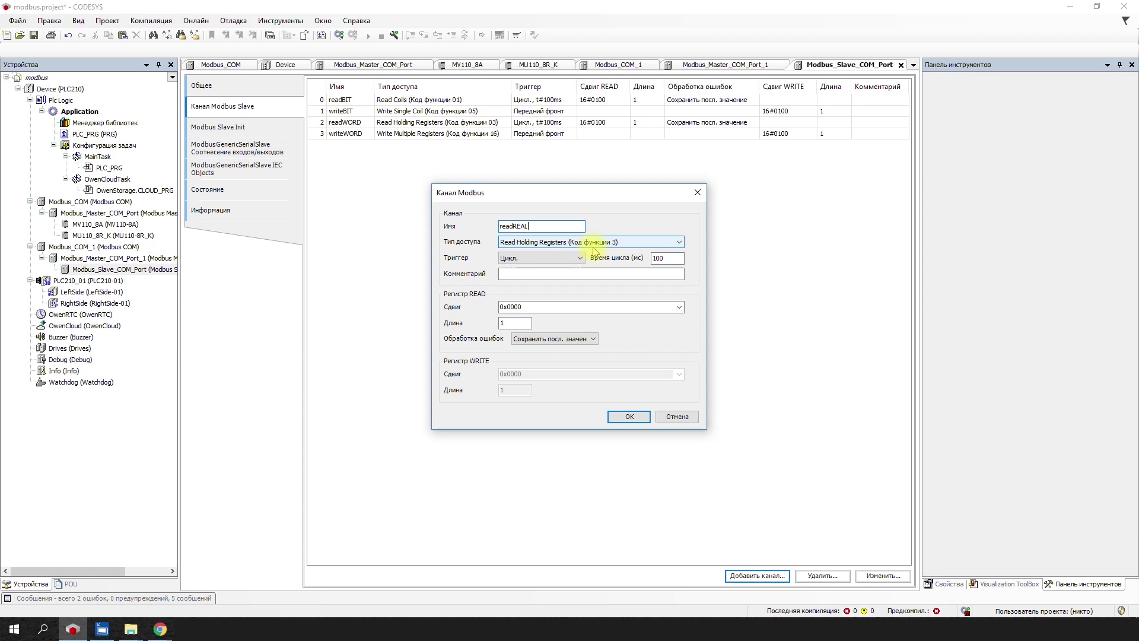
click(564, 306)
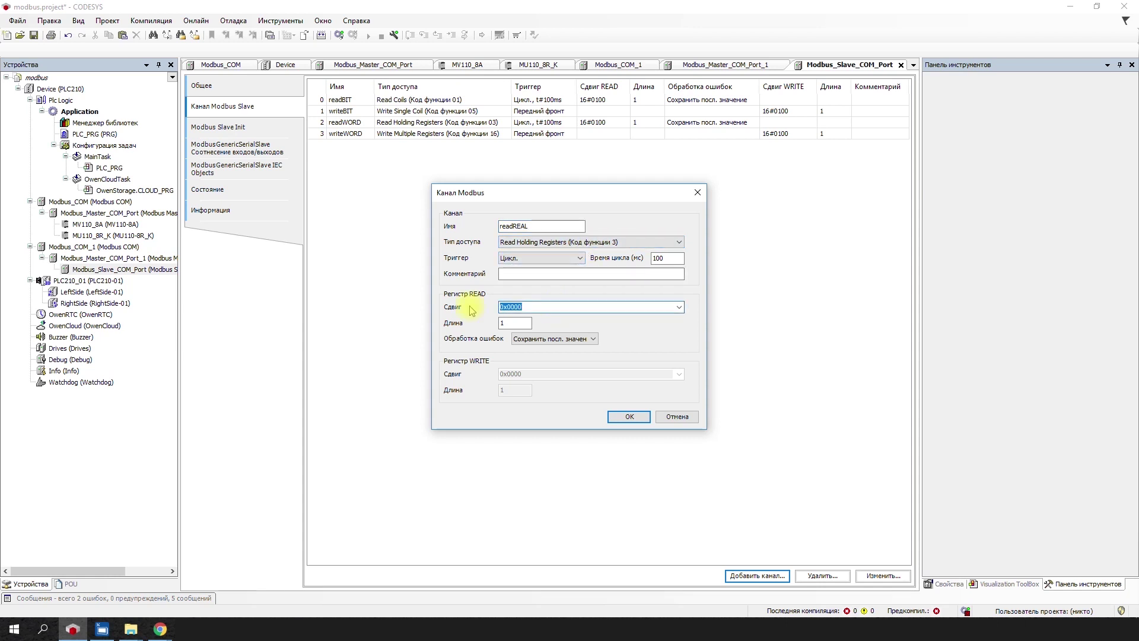
text(10256)
double_click(514, 323)
text(2)
click(627, 416)
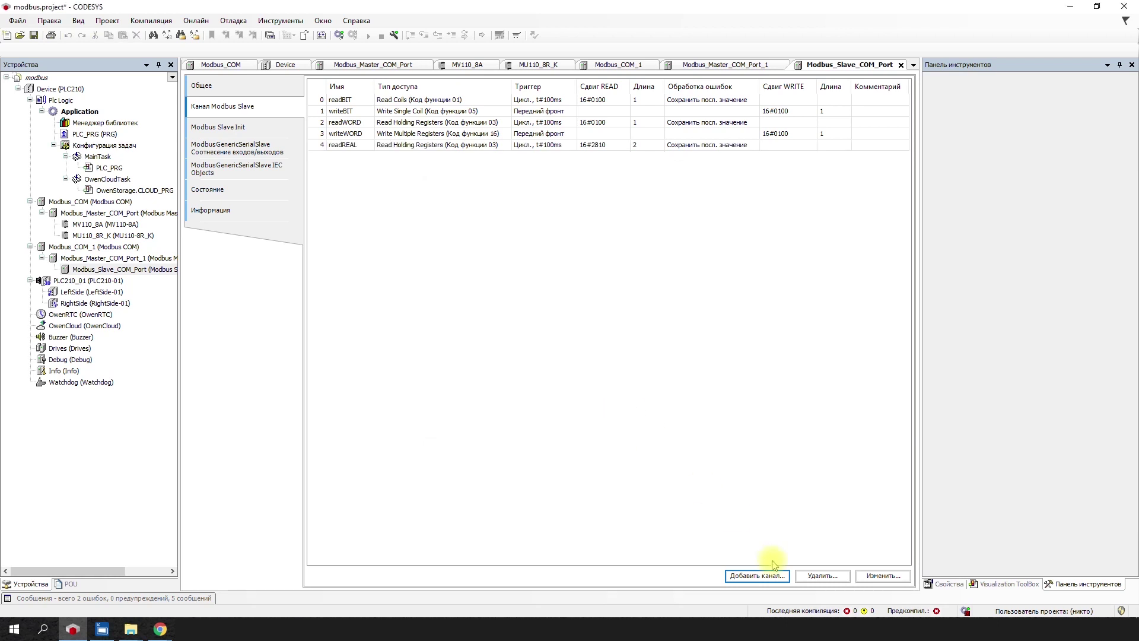
- Add a channel named writeREAL using Write Multiple Registers (function 16), a rising-edge trigger, WRITE offset 10256 and length 2
click(758, 575)
text(writ)
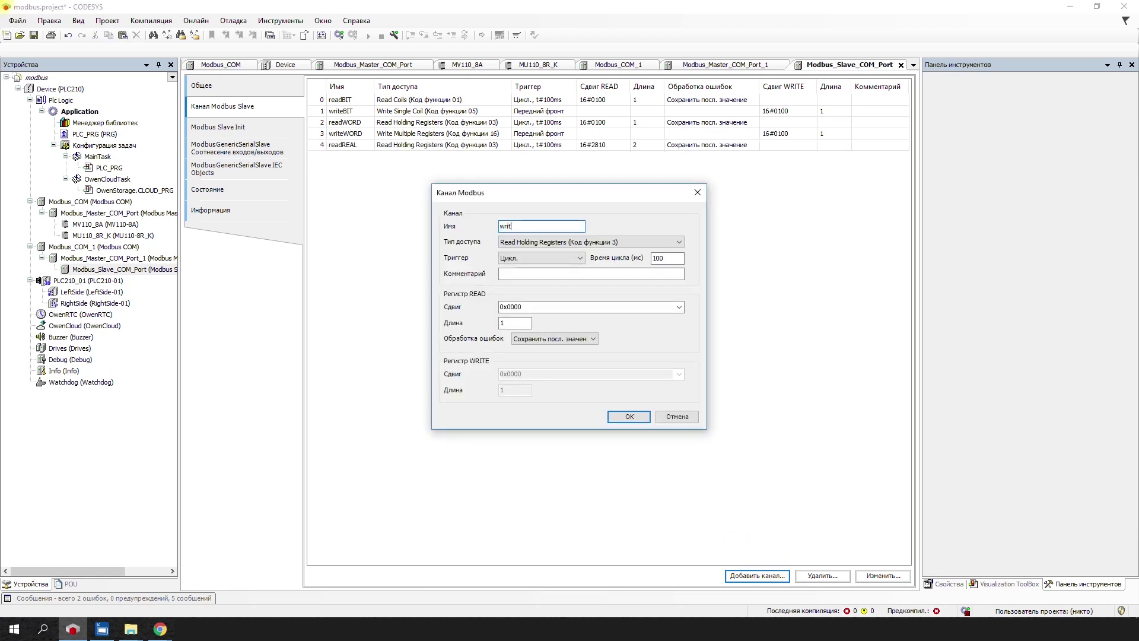
text(eREAL)
click(657, 243)
click(623, 305)
click(543, 258)
click(545, 276)
click(540, 374)
text(10256)
double_click(515, 389)
text(2)
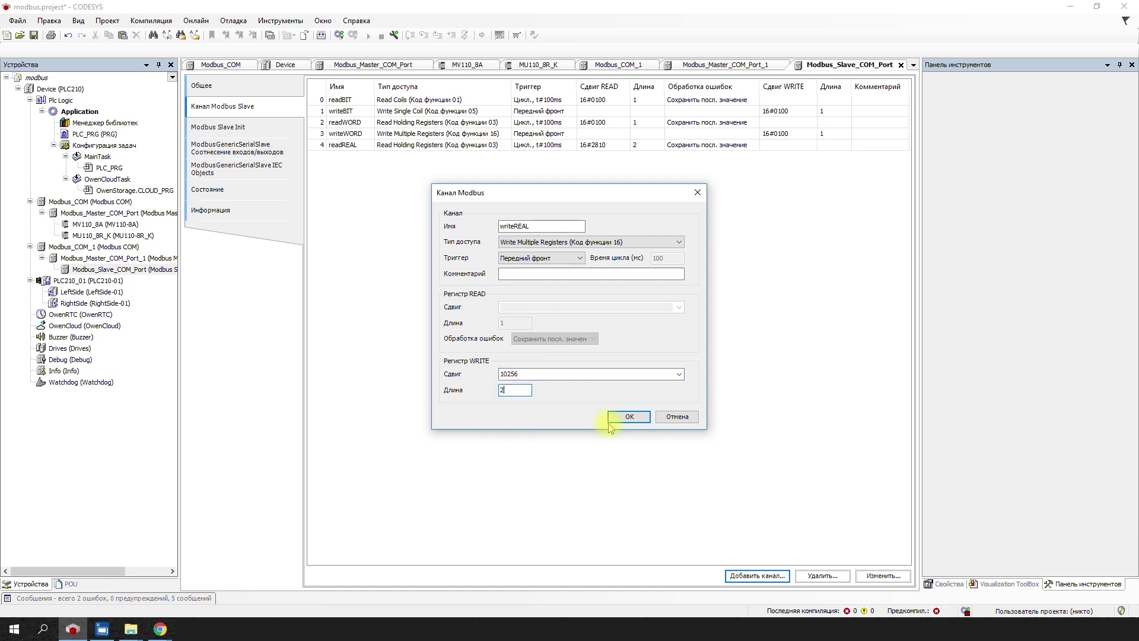
click(617, 421)
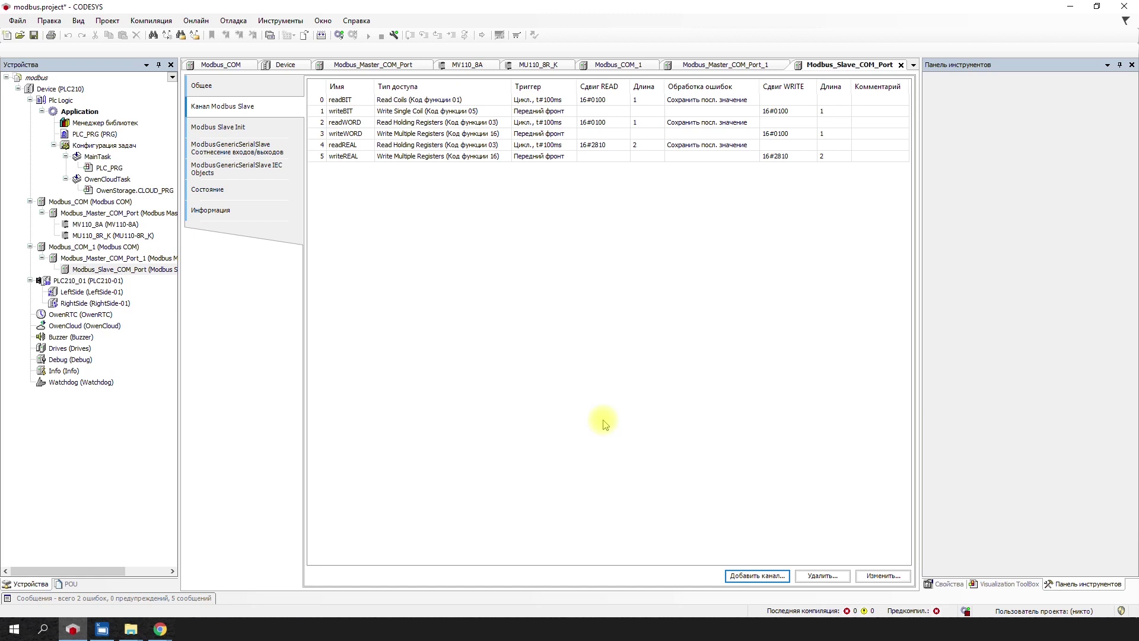
- In the slave's I/O mapping, map Bit0 of the readBIT channel to the PLC_PRG variable xReadPSB256
click(260, 156)
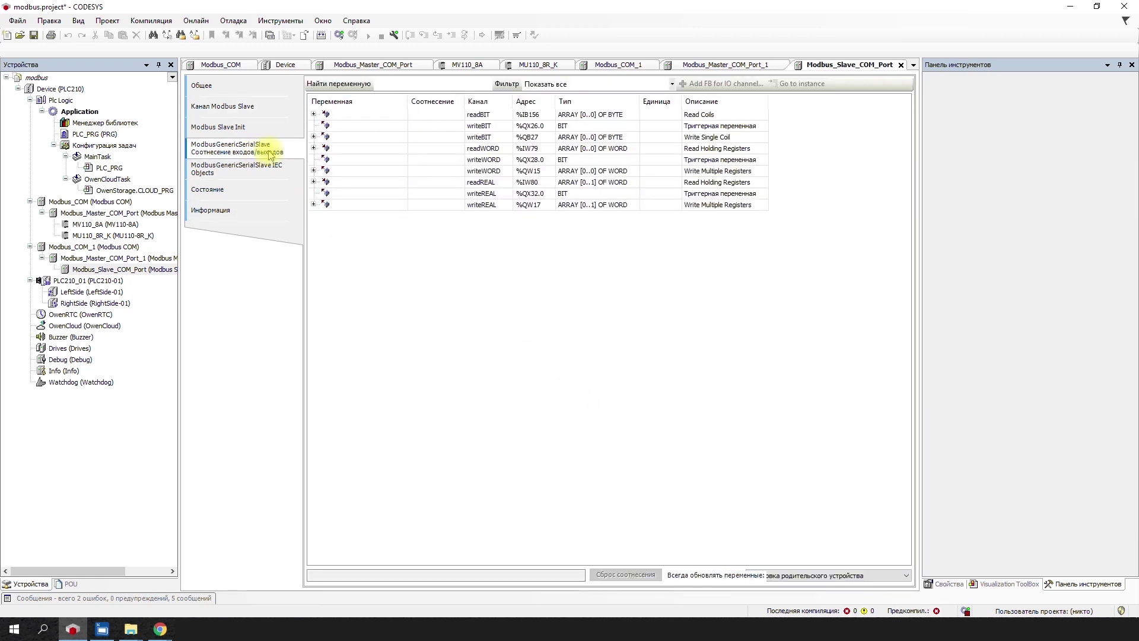
click(313, 113)
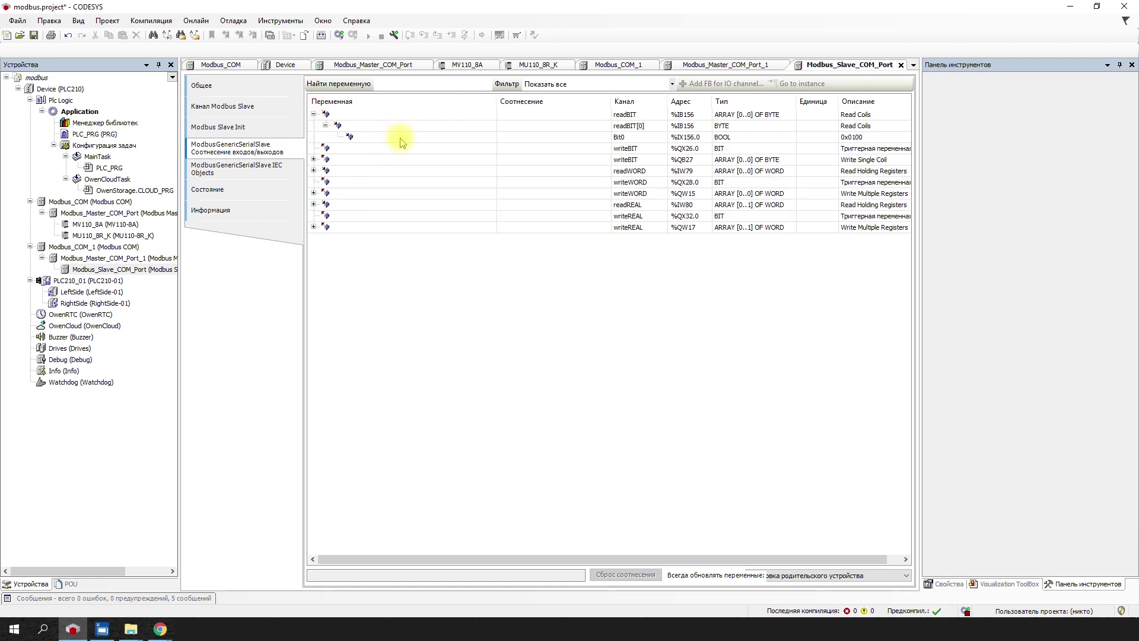
click(402, 138)
click(489, 138)
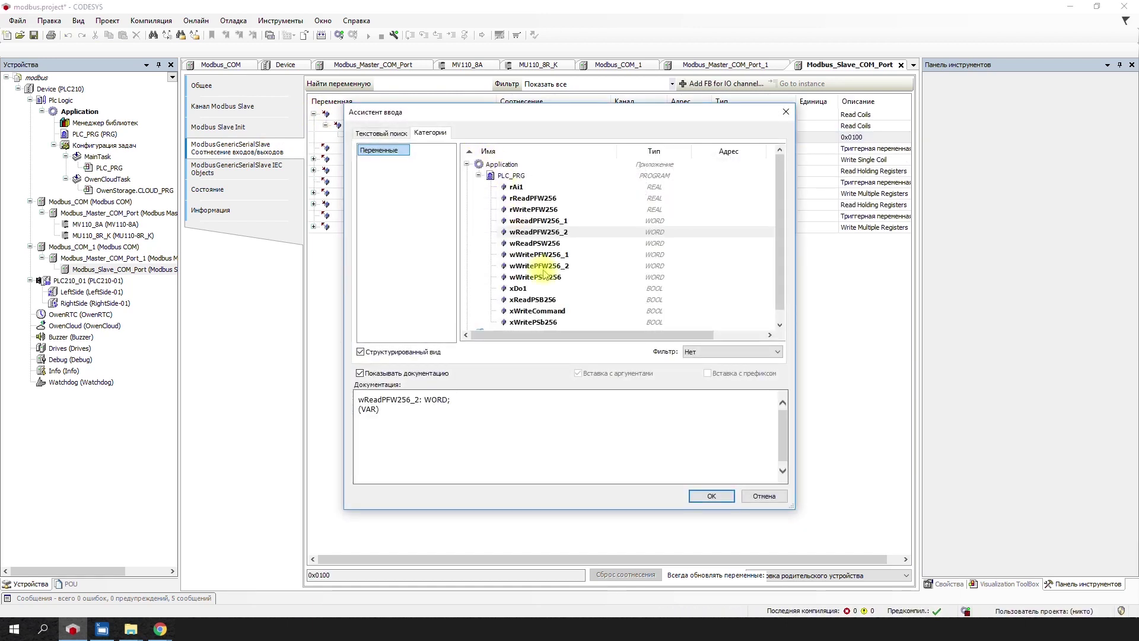
double_click(532, 300)
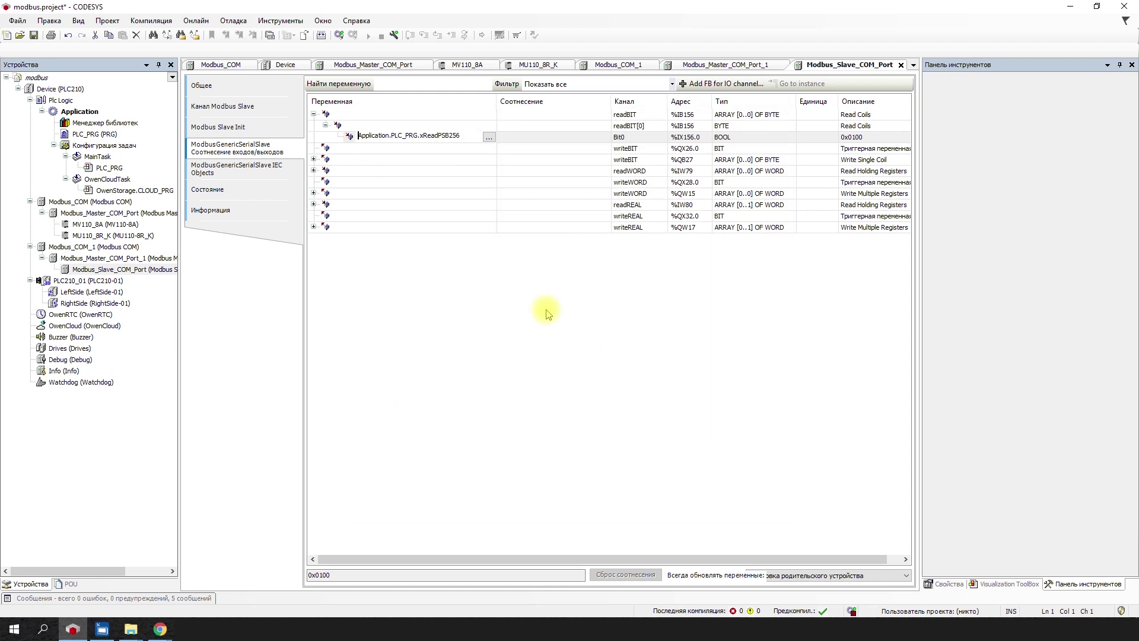
- Map Bit0 of the writeBIT channel to the PLC_PRG variable xWritePSb256
click(313, 159)
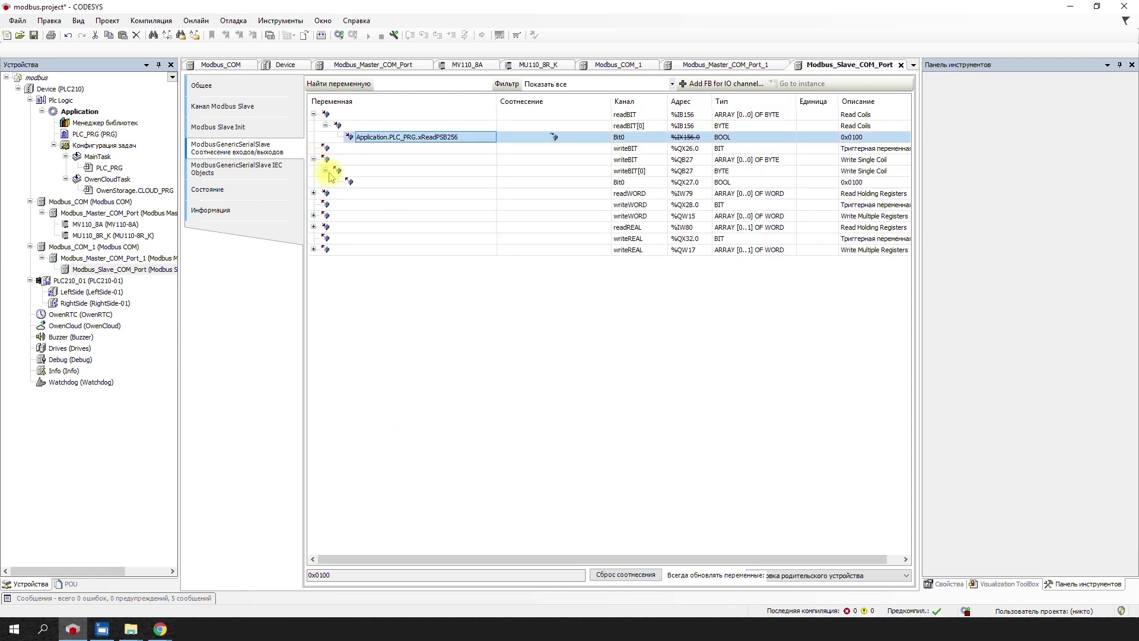
click(380, 182)
click(488, 184)
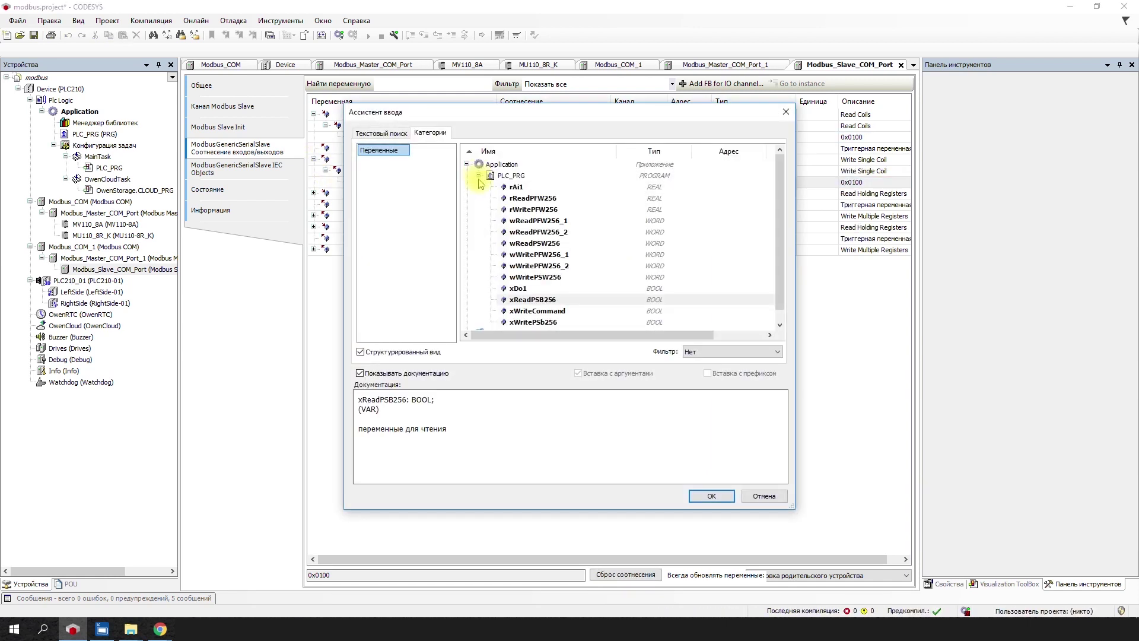
double_click(533, 322)
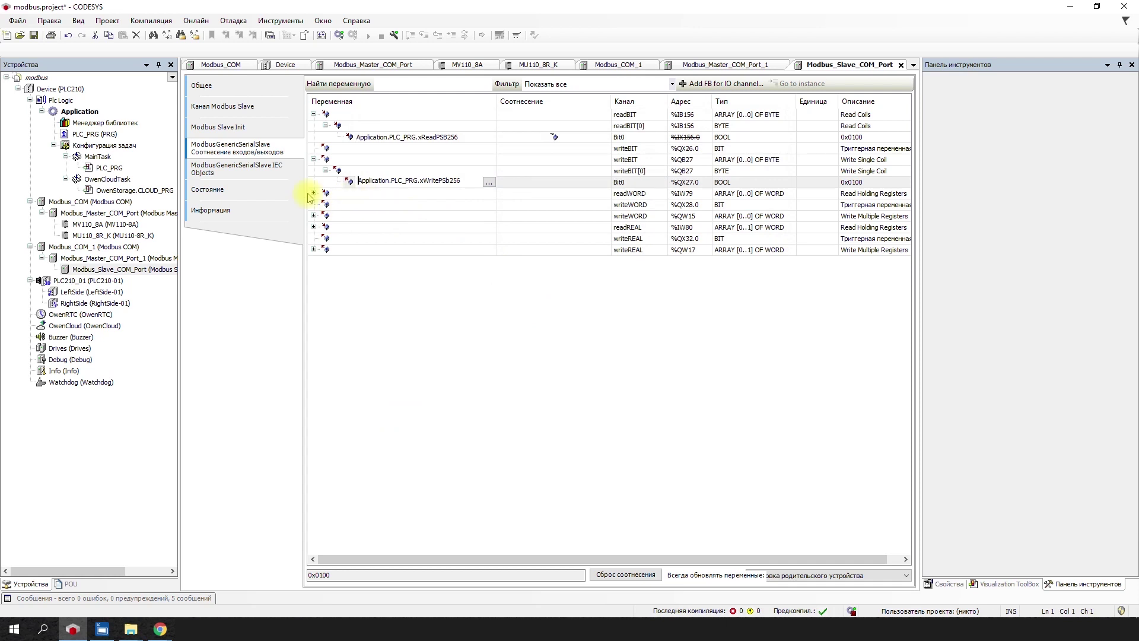
- Map the readWORD[0] element to the PLC_PRG variable wReadPSW256
click(415, 204)
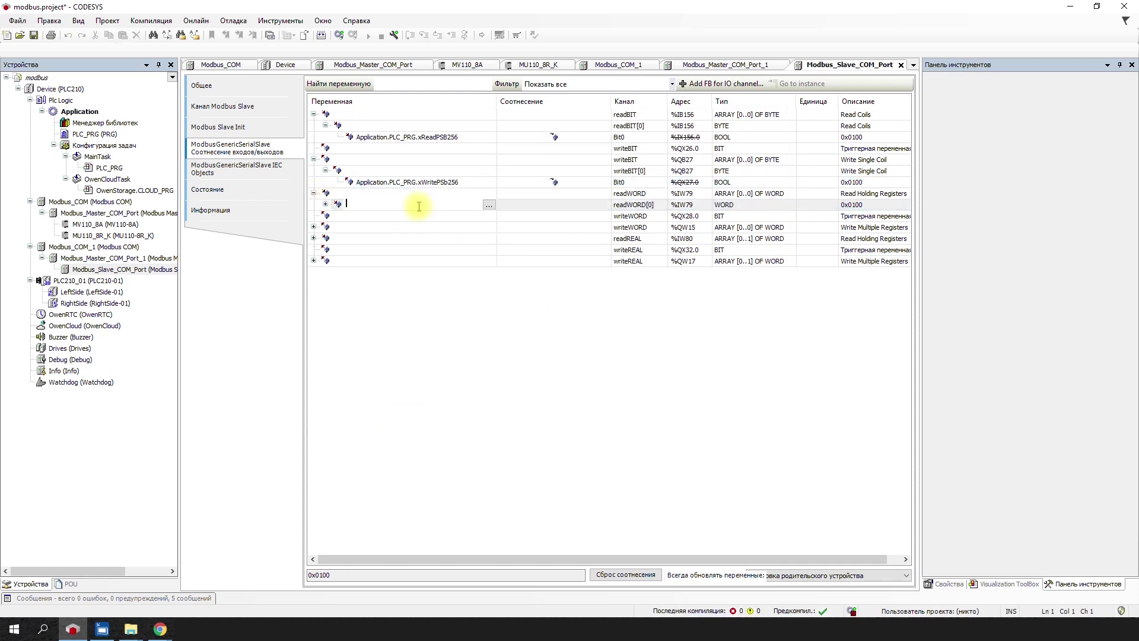
click(490, 205)
double_click(521, 243)
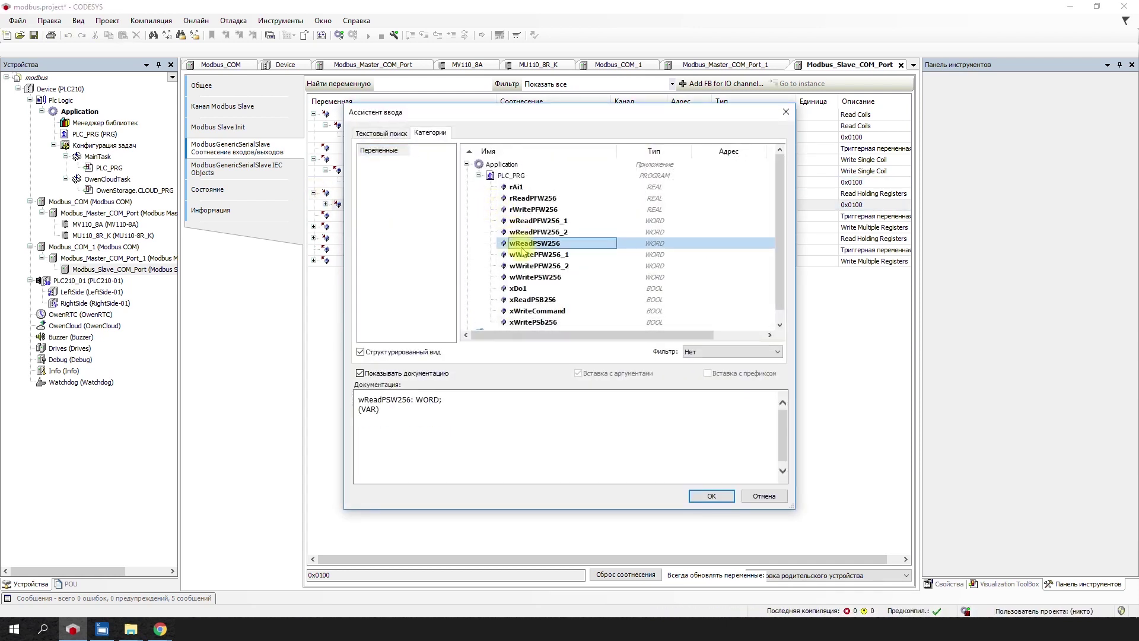
- Map the writeWORD[0] element to the PLC_PRG variable wWritePSW256
click(313, 227)
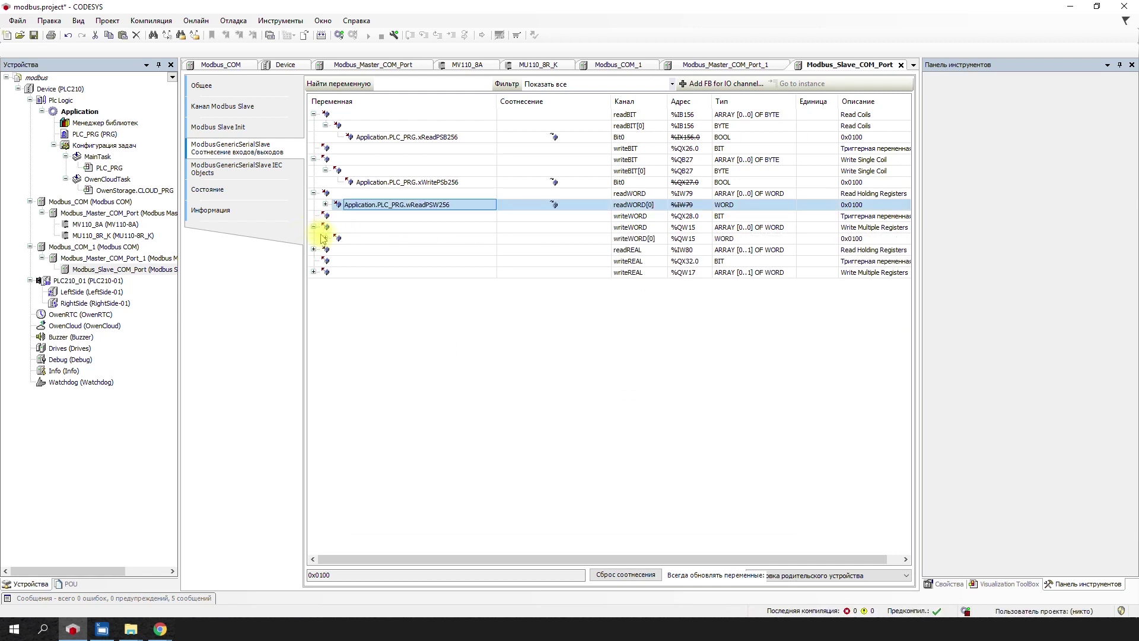
click(424, 238)
click(488, 238)
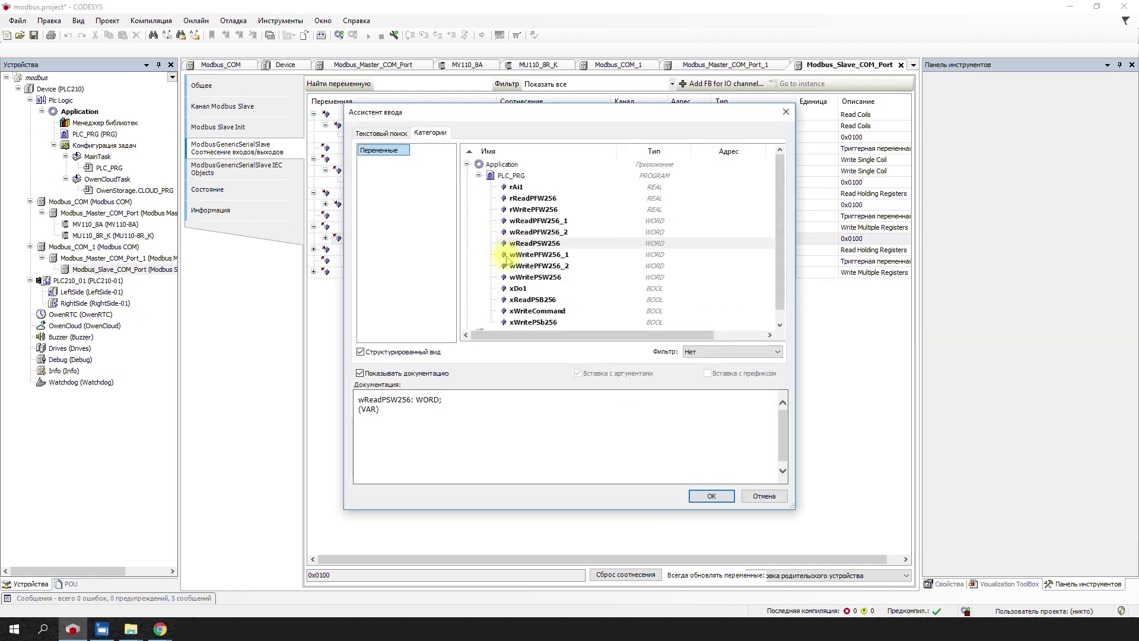
double_click(534, 277)
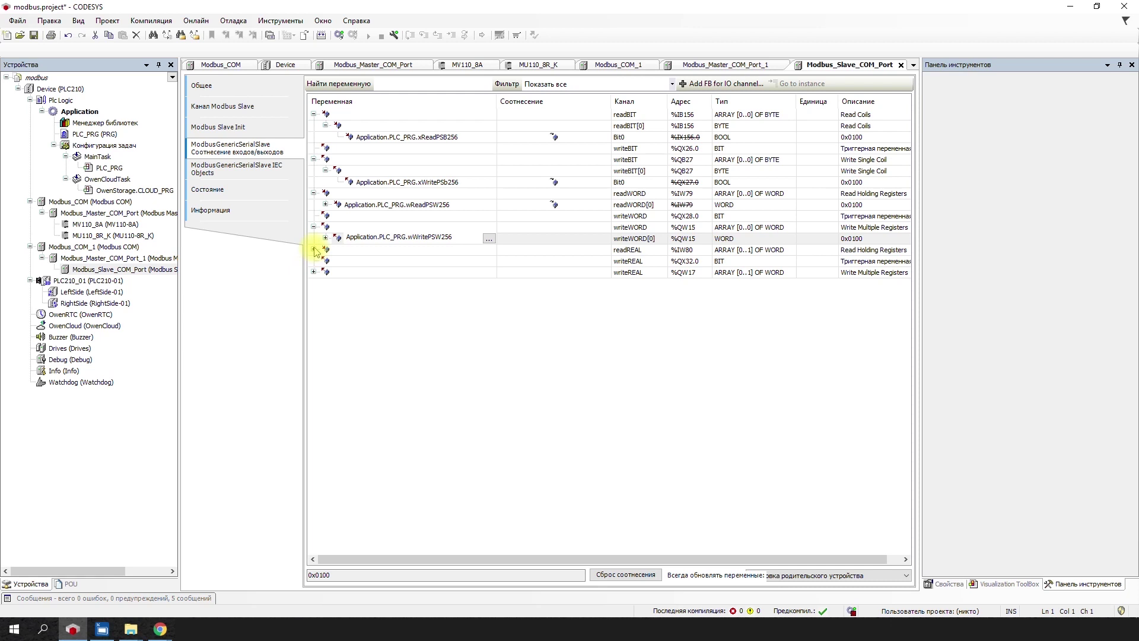
- Map readREAL[0] to the PLC_PRG variable wReadPFW256_1 and readREAL[1] to wReadPFW256_2
click(314, 249)
click(407, 261)
click(489, 261)
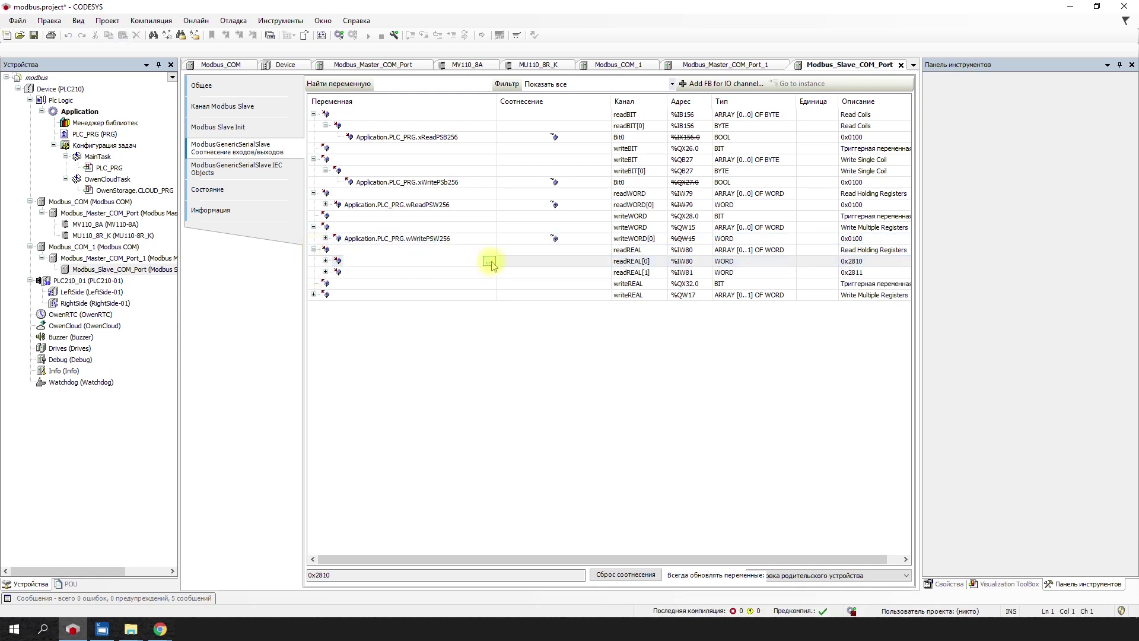
double_click(537, 220)
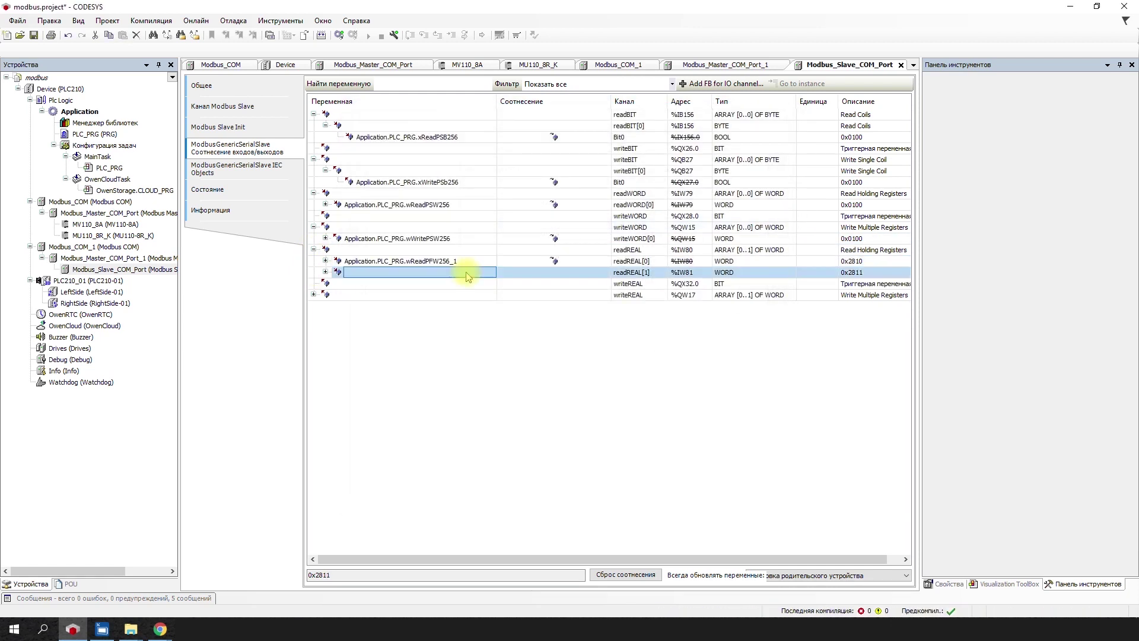
click(475, 272)
click(489, 272)
double_click(536, 232)
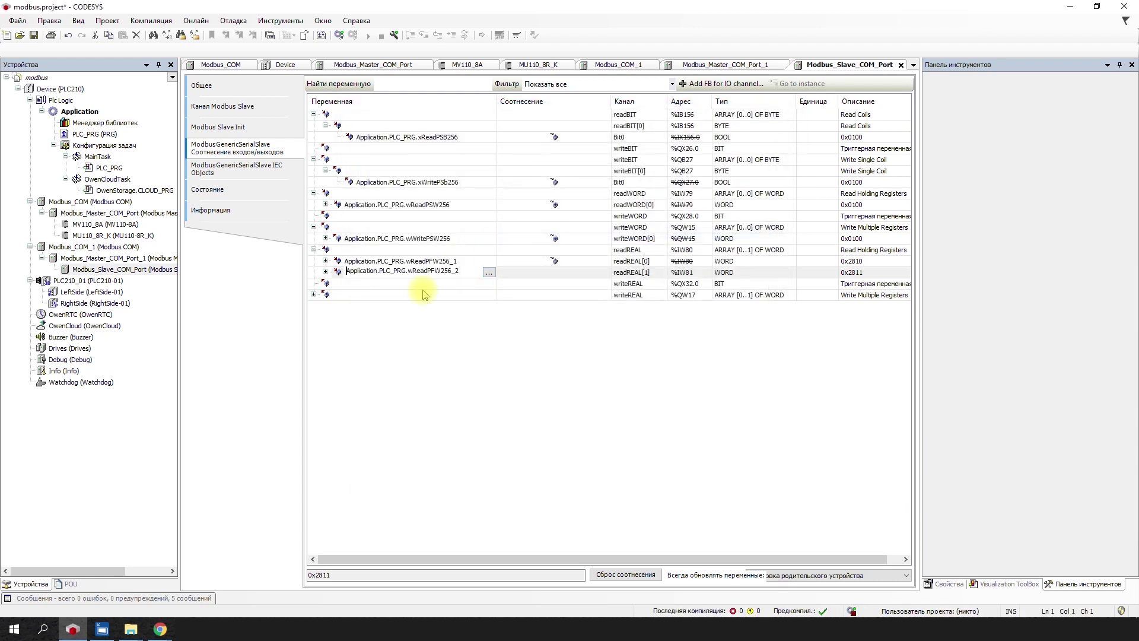
- Map writeREAL[0] to the PLC_PRG variable wWritePFW256_1 and writeREAL[1] to wWritePFW256_2
click(313, 294)
click(356, 307)
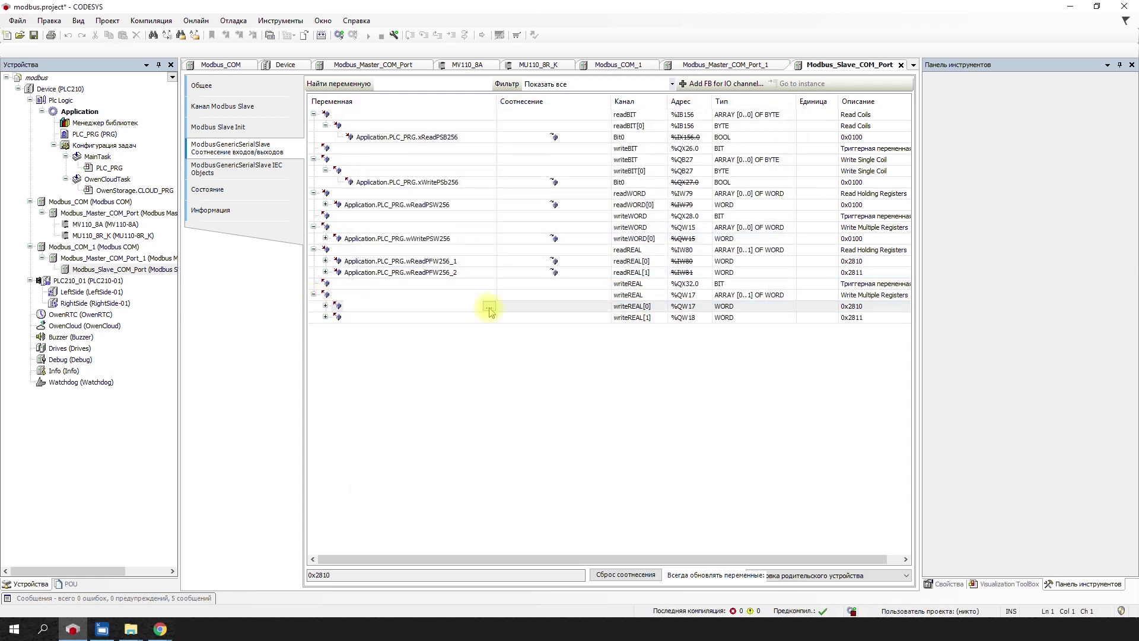
click(489, 306)
double_click(536, 254)
click(482, 317)
click(488, 317)
double_click(541, 265)
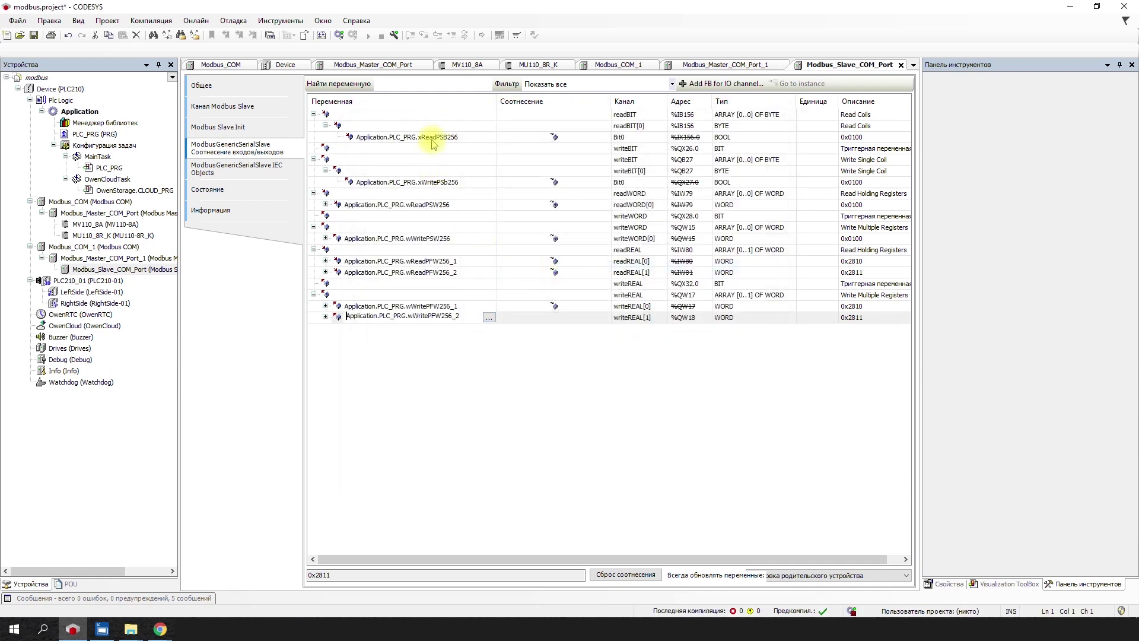
- Map the trigger bit of the writeBIT channel to the PLC_PRG variable xWriteCommand
click(851, 150)
click(382, 149)
click(383, 150)
click(489, 150)
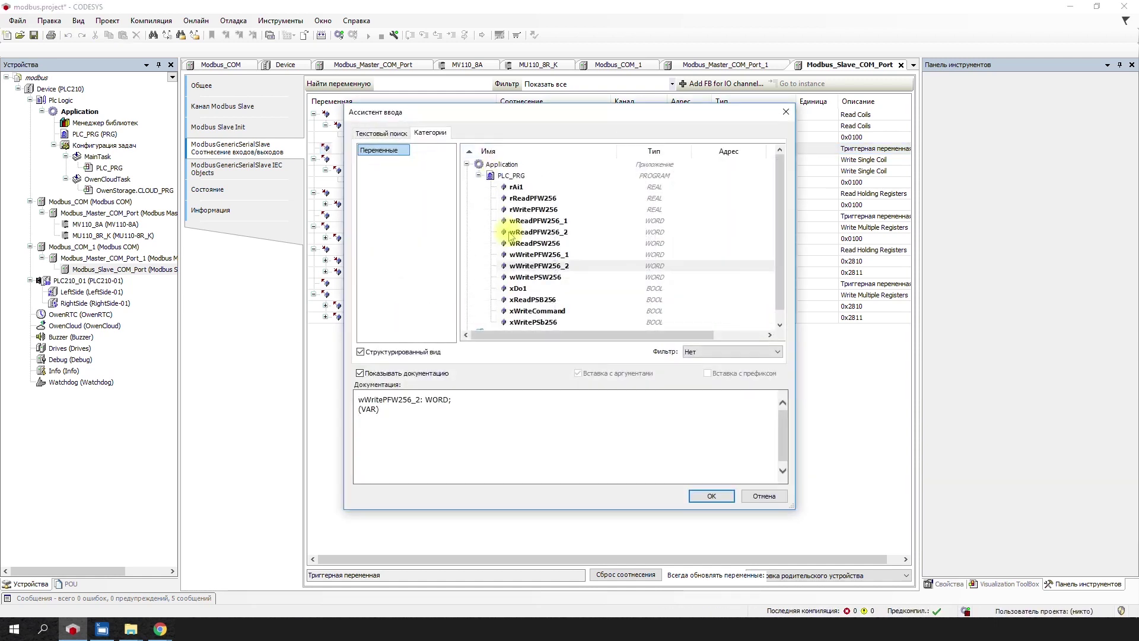
double_click(523, 310)
- Map the trigger bit of the writeWORD channel to the PLC_PRG variable xWriteCommand
click(469, 195)
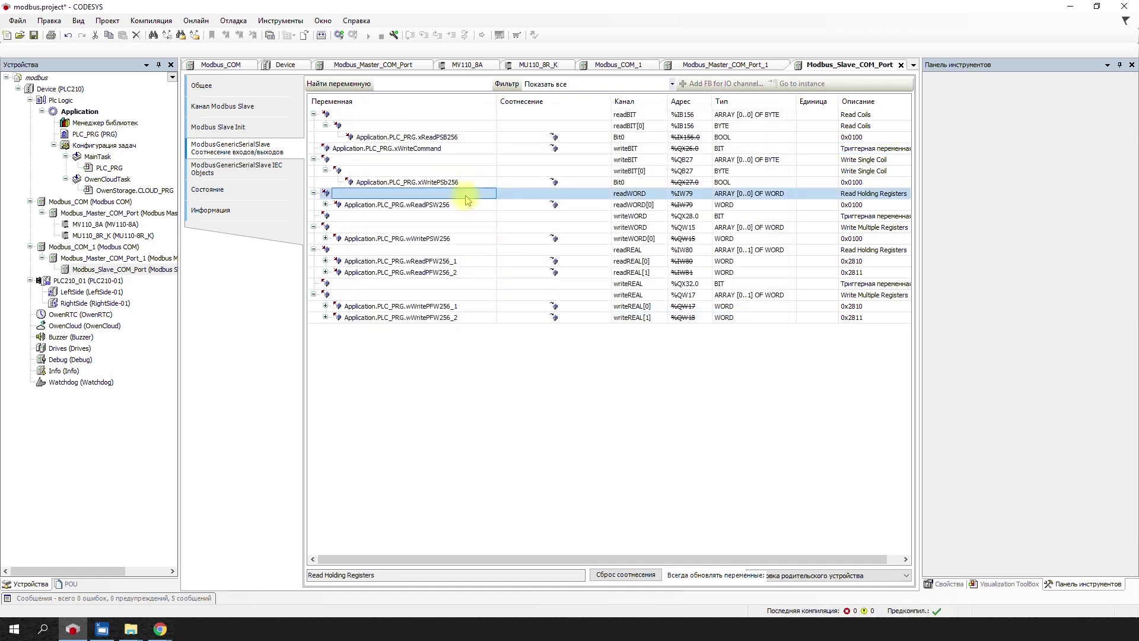
click(467, 218)
click(482, 217)
click(489, 217)
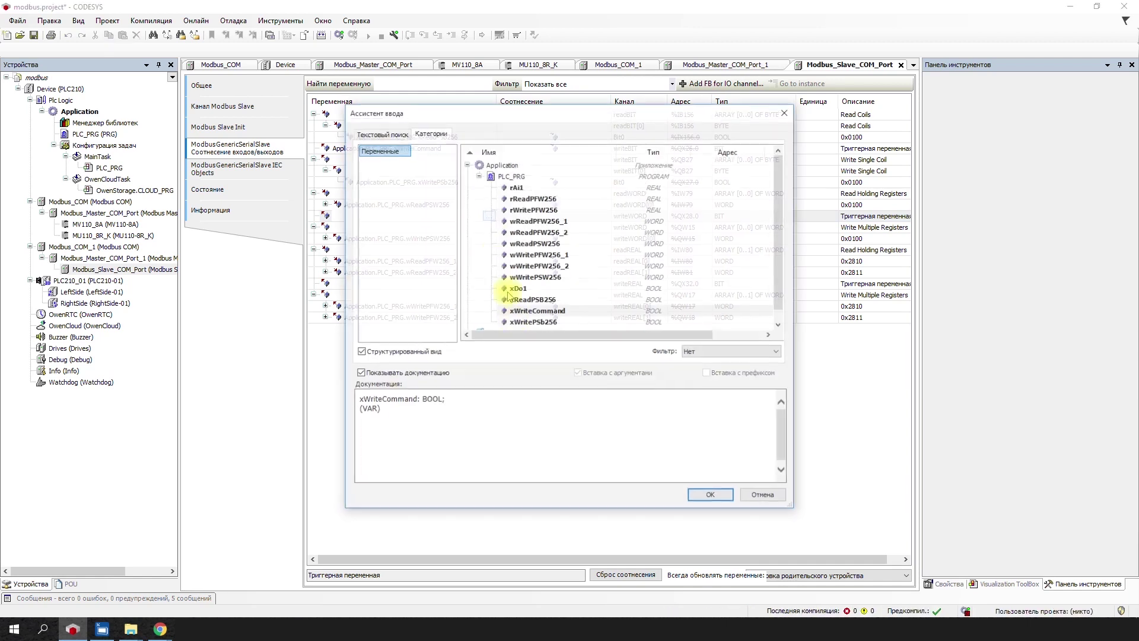
double_click(516, 310)
- Map the writeREAL trigger bit to xWriteCommand and set the slave's variable updating to "Вкл. 2 (всегда в задаче цикла шины)"
drag(611, 101, 549, 101)
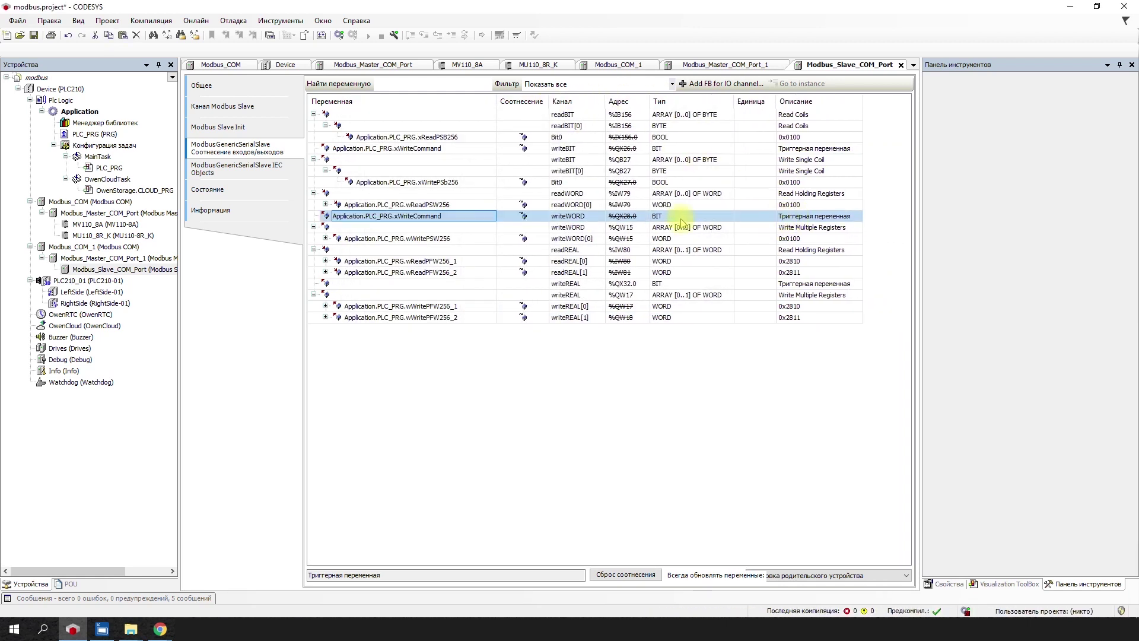
click(465, 284)
click(475, 283)
click(489, 286)
double_click(528, 310)
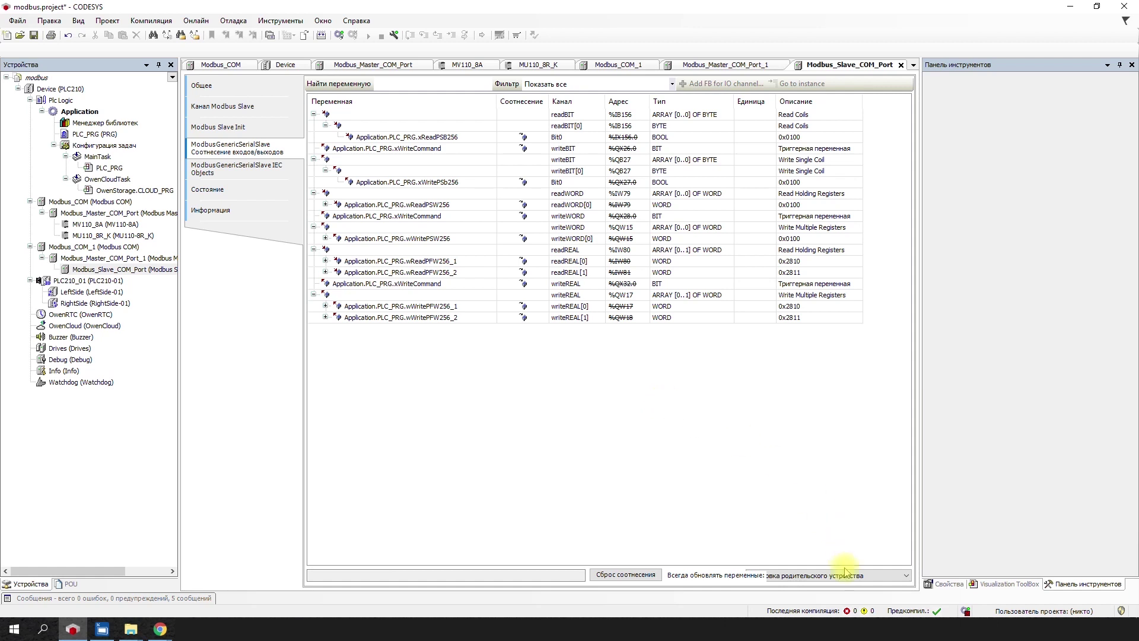
click(813, 578)
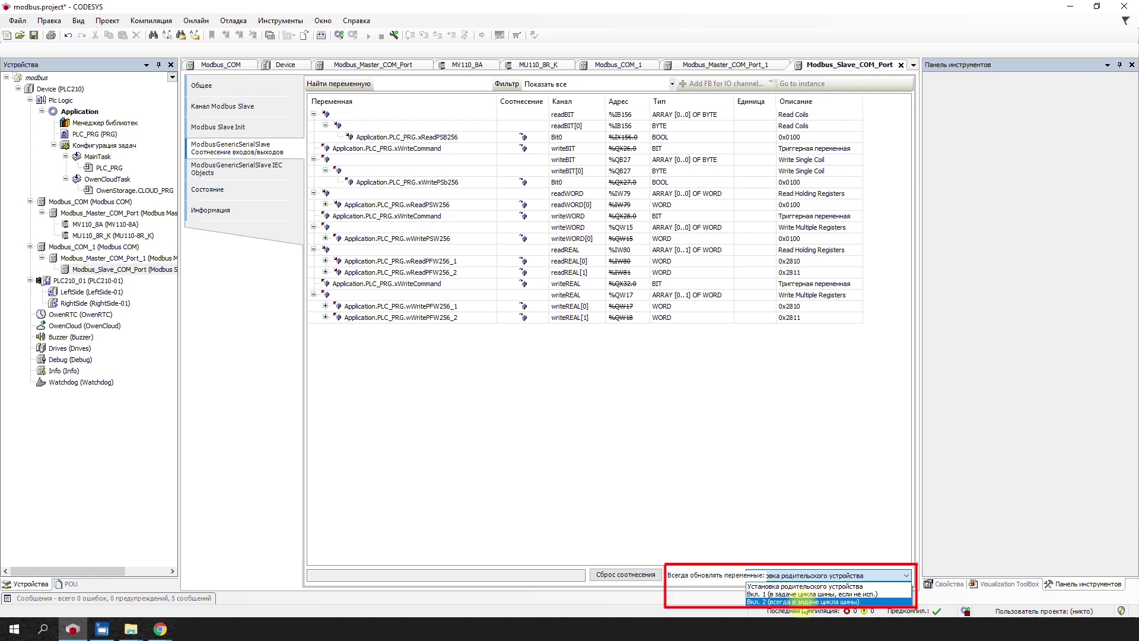
click(804, 601)
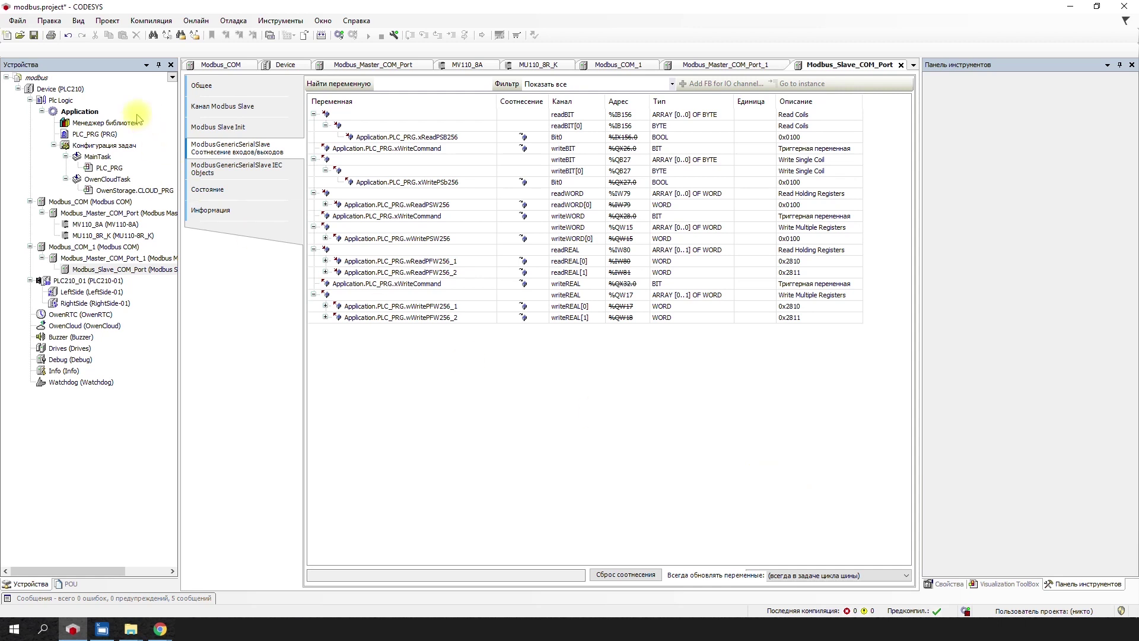
- Add the OwenCommunication library to the application's library manager, finding it with the search text "owen"
double_click(110, 122)
click(196, 78)
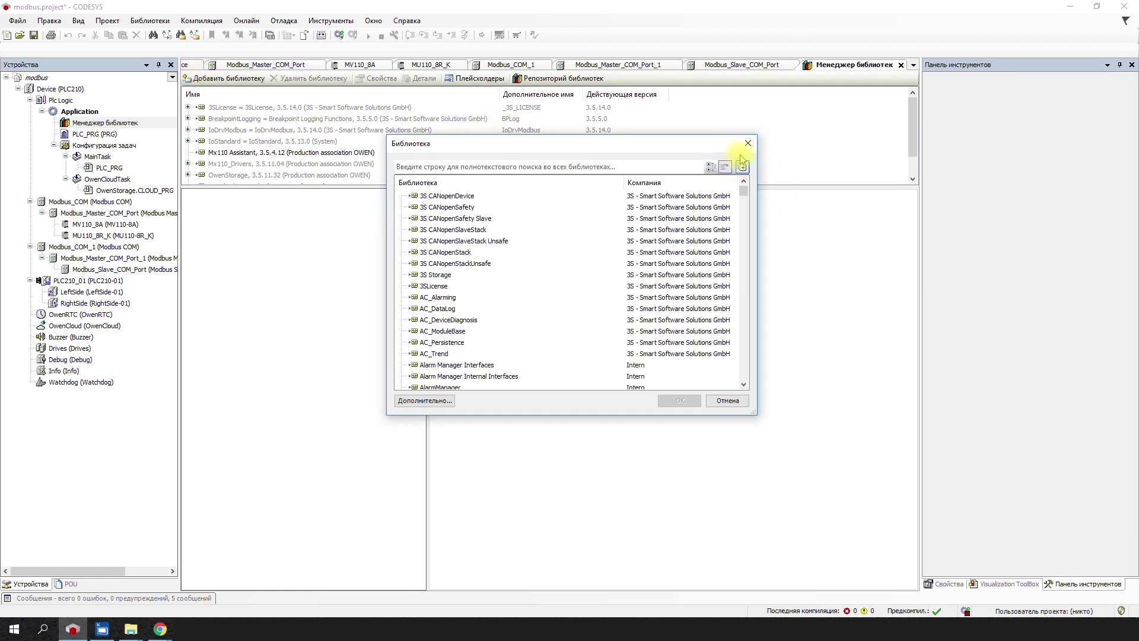
click(644, 166)
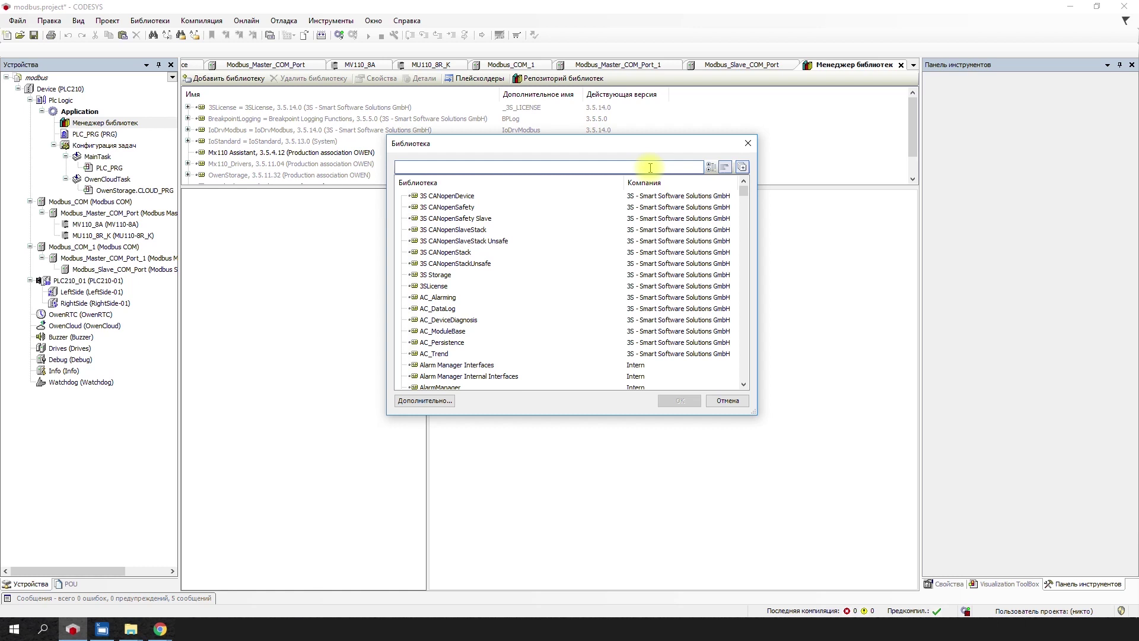
text(owen)
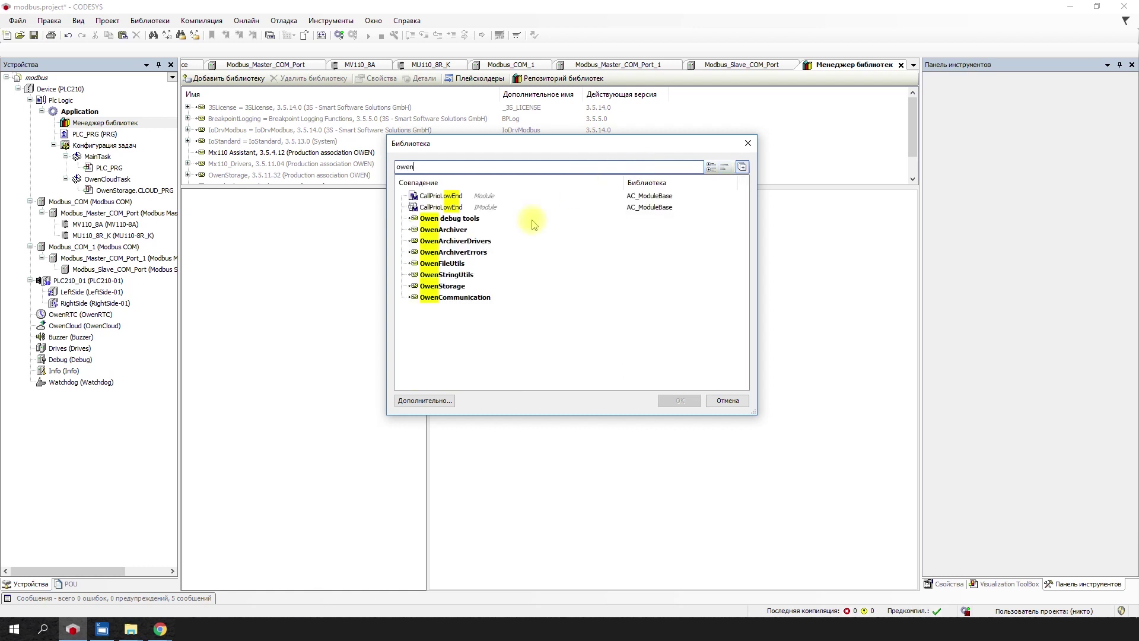
click(481, 296)
click(676, 401)
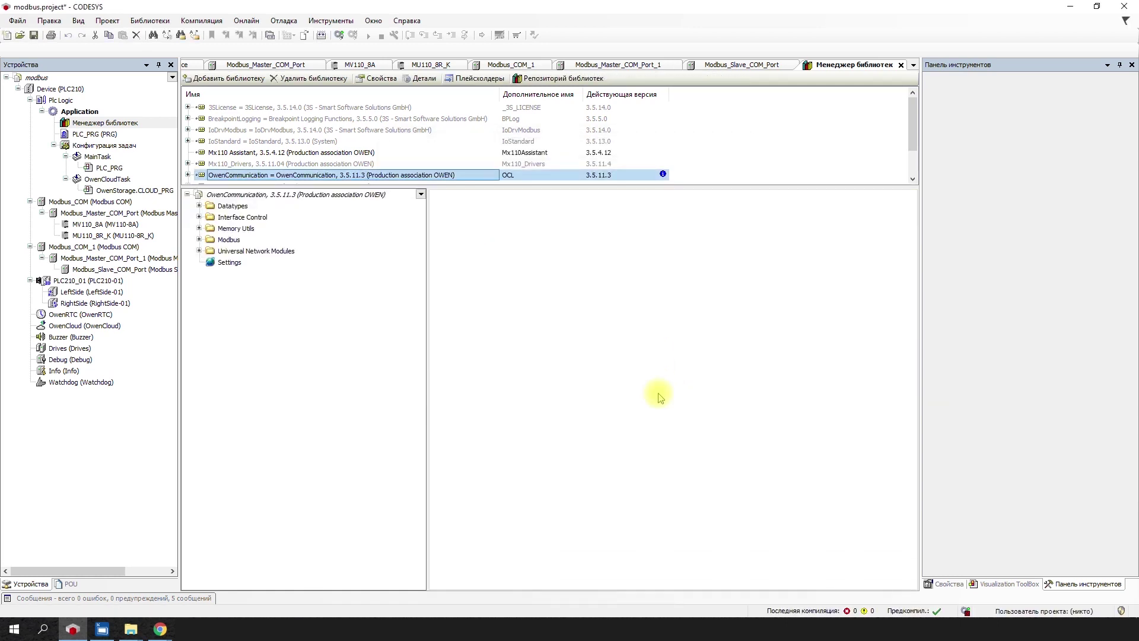
- Insert an OCL.WORD2_TO_REAL block below the comparison network in the PLC_PRG CFC diagram
double_click(95, 134)
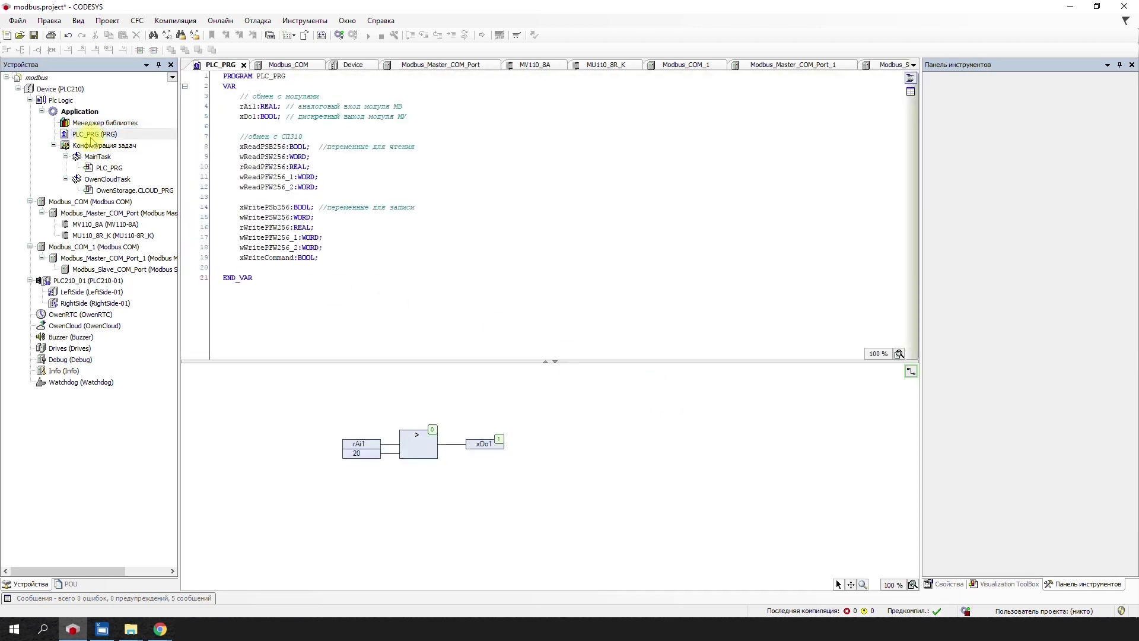
drag(987, 144, 454, 501)
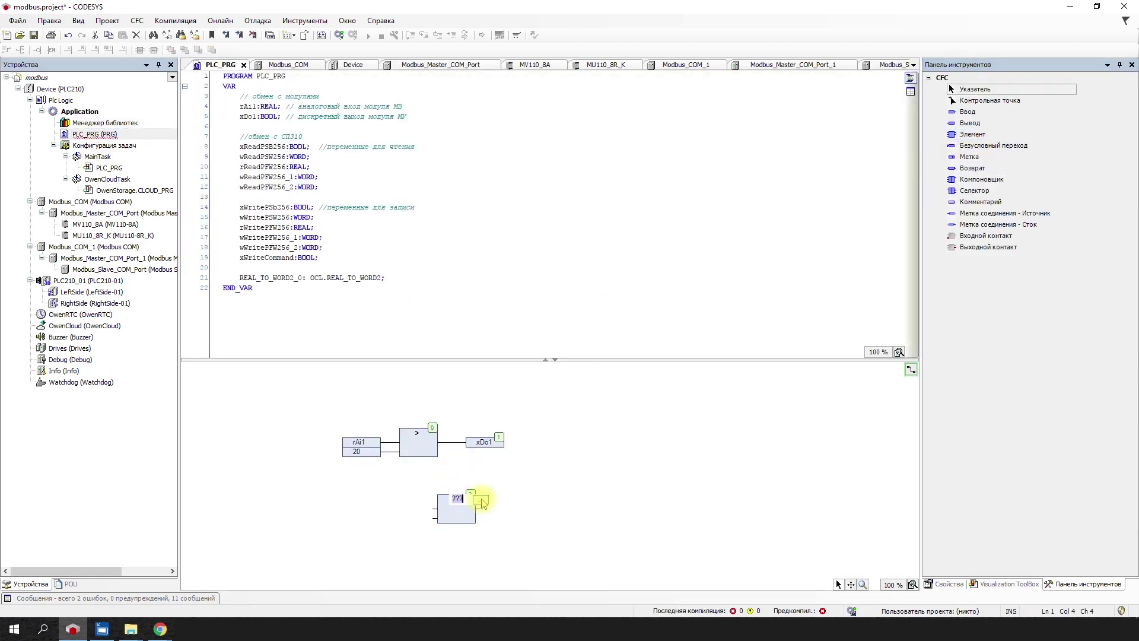
click(472, 498)
click(403, 161)
click(467, 176)
click(479, 186)
click(534, 220)
click(715, 496)
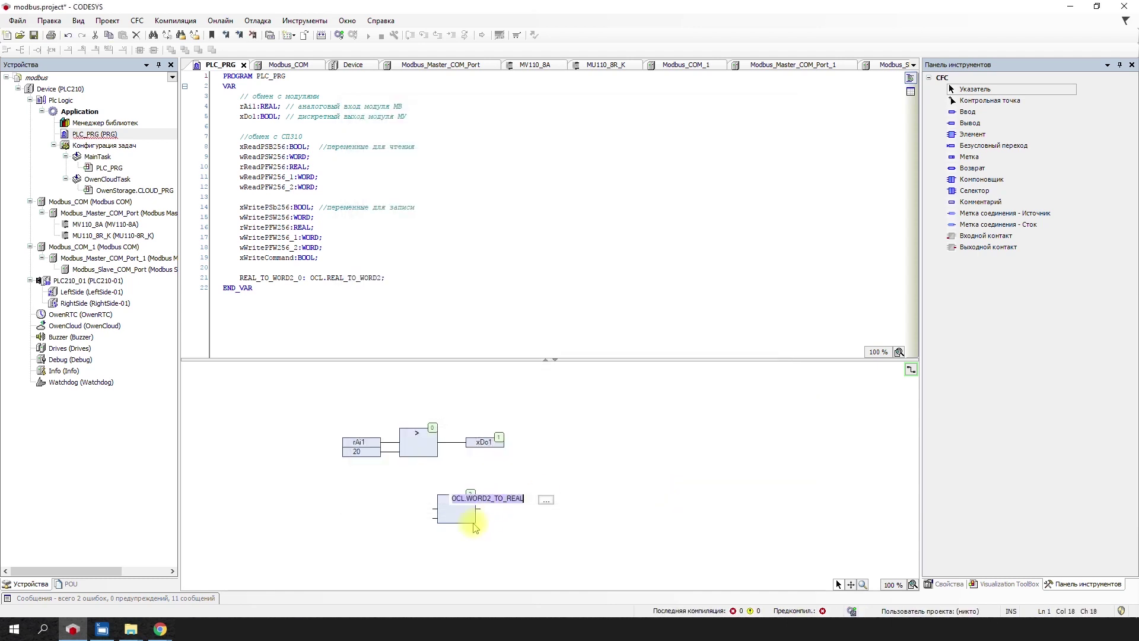
- Add an input element with the variable wReadPFW256_2 at the WORD2_TO_REAL block's wInput1
click(967, 112)
click(342, 495)
click(391, 500)
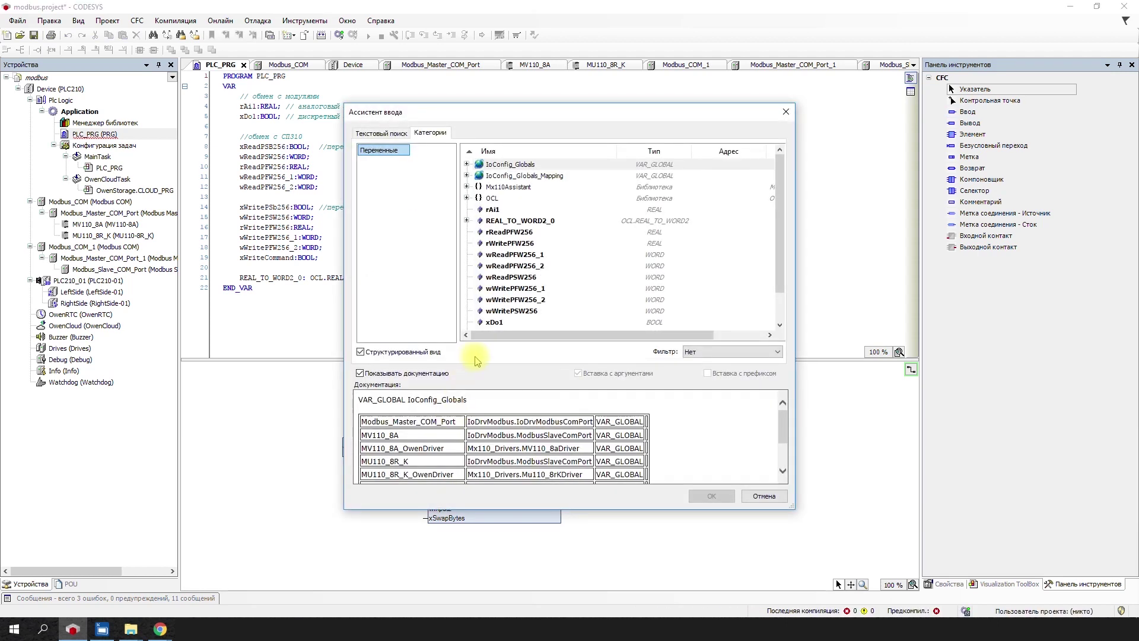
click(514, 266)
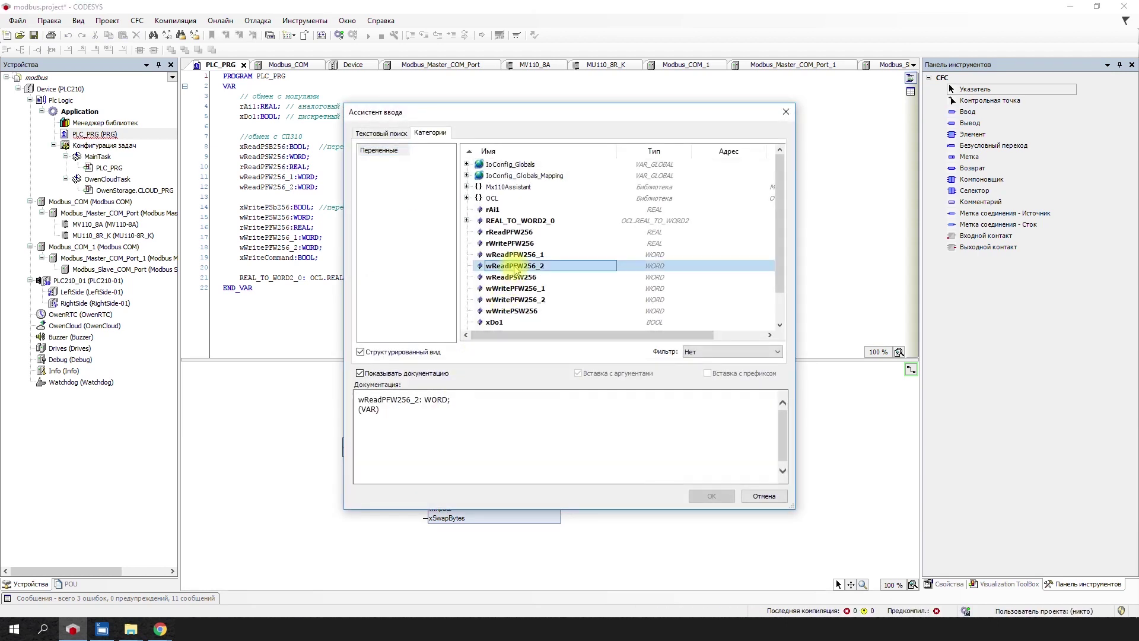
click(697, 496)
drag(366, 499, 336, 504)
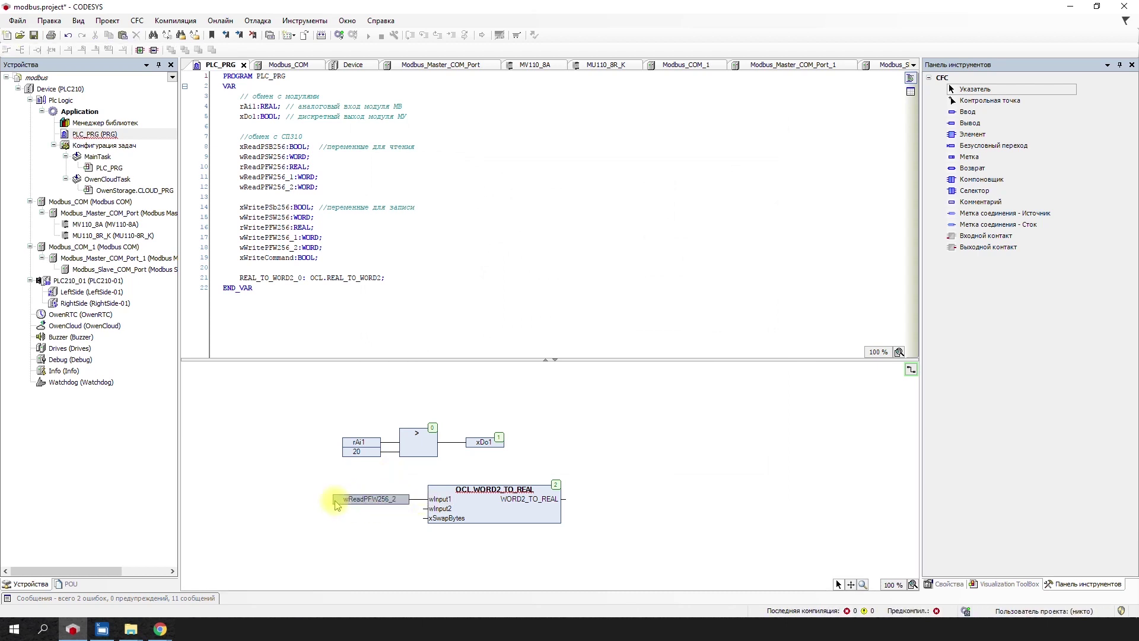
- Duplicate the input element for wInput2 with the variable wReadPFW256_1, and set the xSwapBytes input to false
key(ctrl+c)
key(ctrl+v)
drag(202, 377, 343, 514)
click(392, 509)
key(BackSpace)
text(1)
click(412, 522)
text(fas)
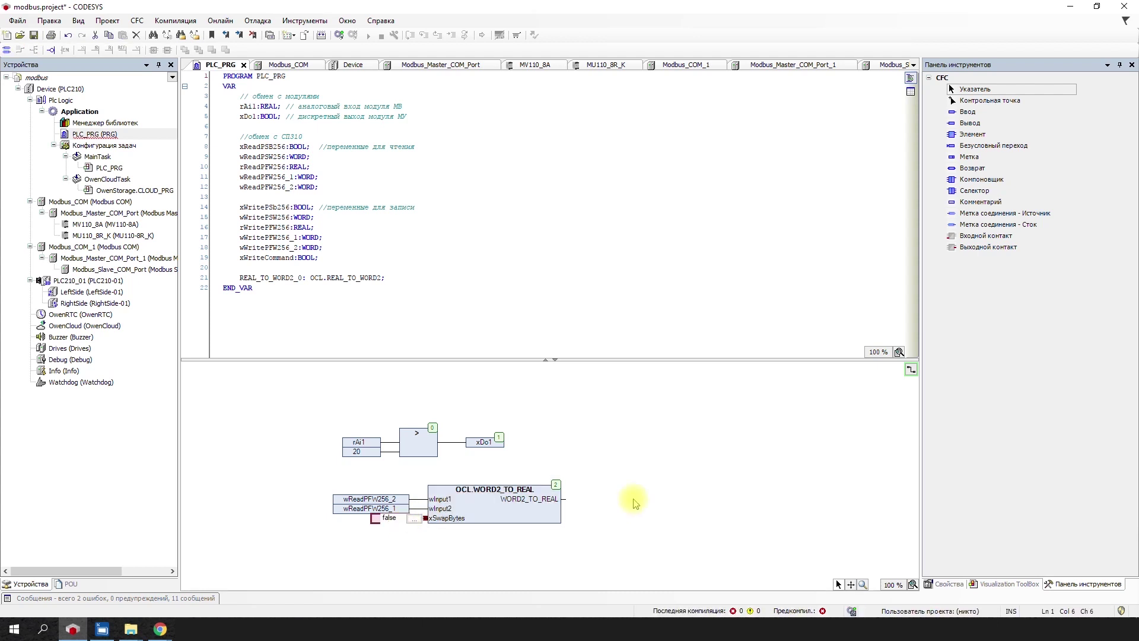
- Connect an output element with the variable rReadPFW256 to the WORD2_TO_REAL block's output
drag(969, 123, 624, 497)
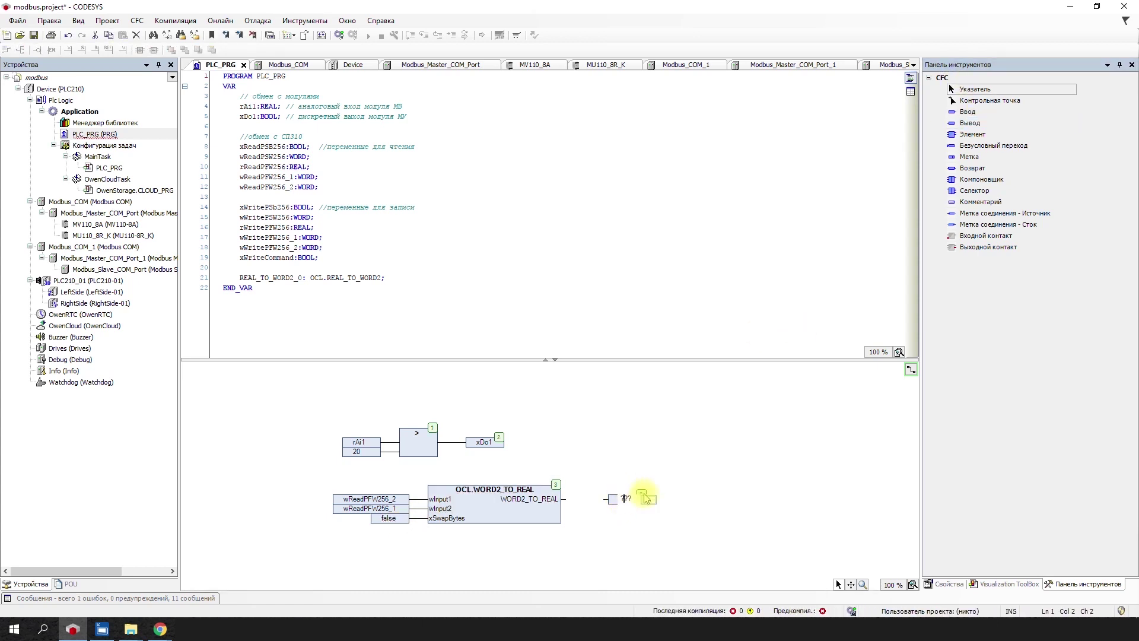
click(647, 498)
click(528, 210)
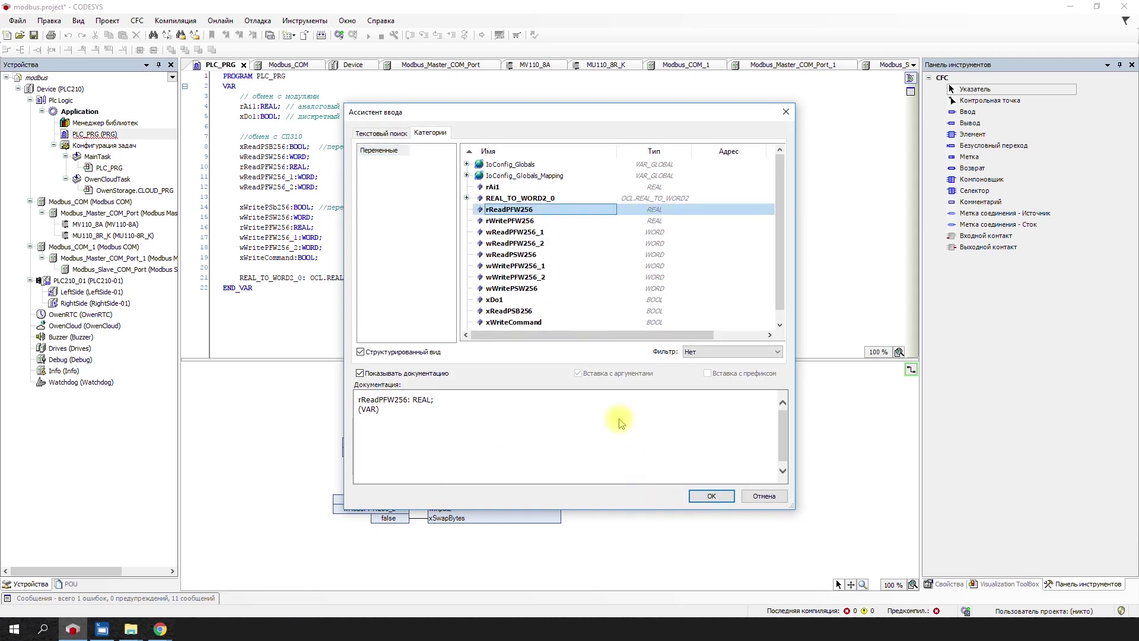
click(713, 495)
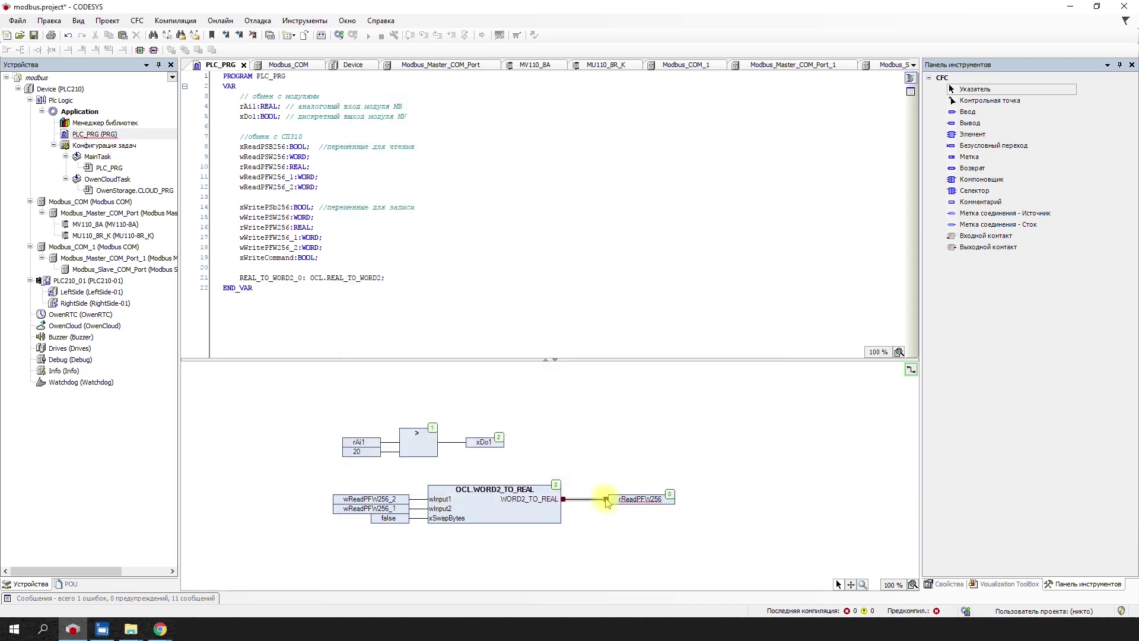
- Insert an OCL.REAL_TO_WORD2 function block below the WORD2_TO_REAL network, enlarging the diagram area to make room
drag(971, 135, 639, 561)
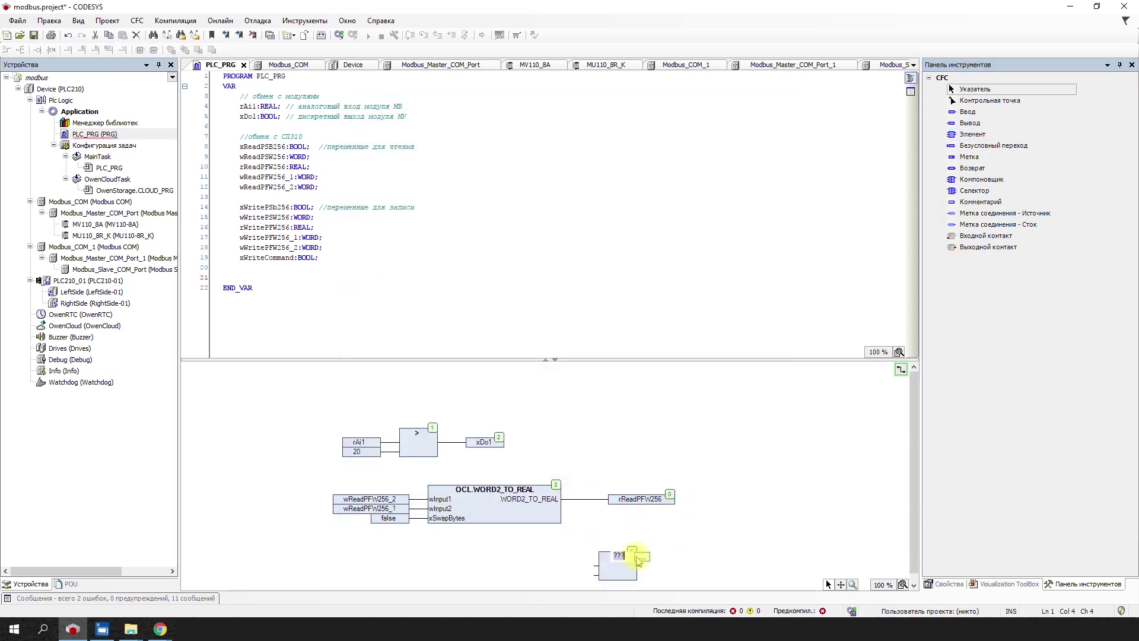
drag(626, 356, 628, 314)
click(642, 513)
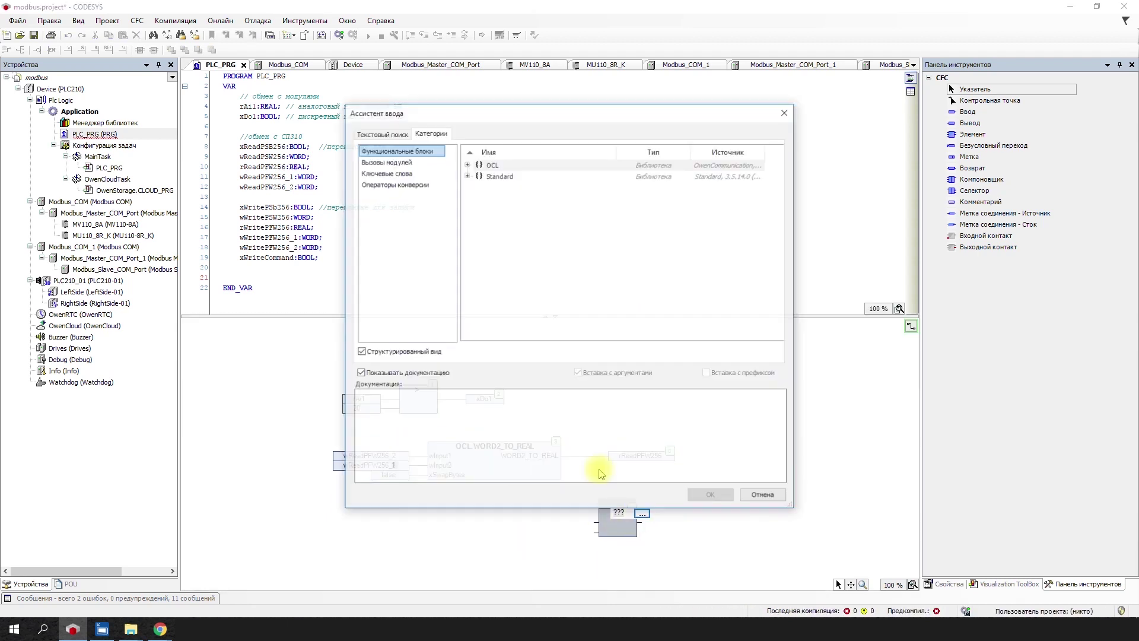
click(467, 164)
click(479, 187)
click(522, 208)
click(711, 495)
- Name the REAL_TO_WORD2 block instance r_to_w2, declare it, and move the block beneath the WORD2_TO_REAL block
click(650, 502)
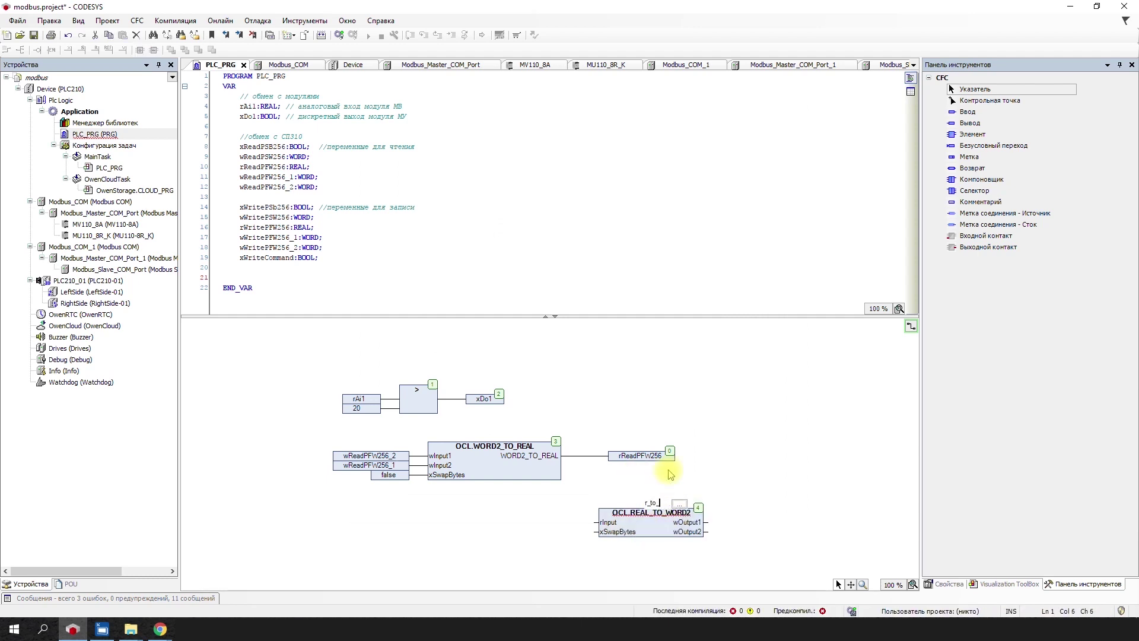
key(Return)
key(Return)
drag(657, 534, 504, 533)
- Connect an input element with the variable rWritePFW256 to the rInput of the r_to_w2 block
drag(969, 120, 402, 526)
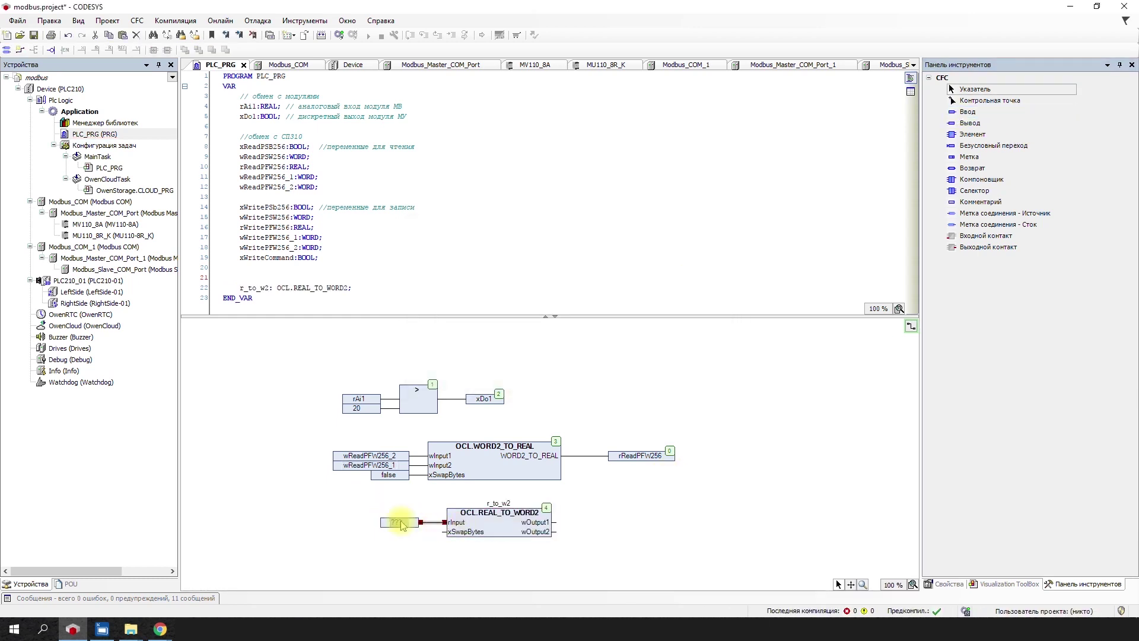
click(393, 522)
click(420, 523)
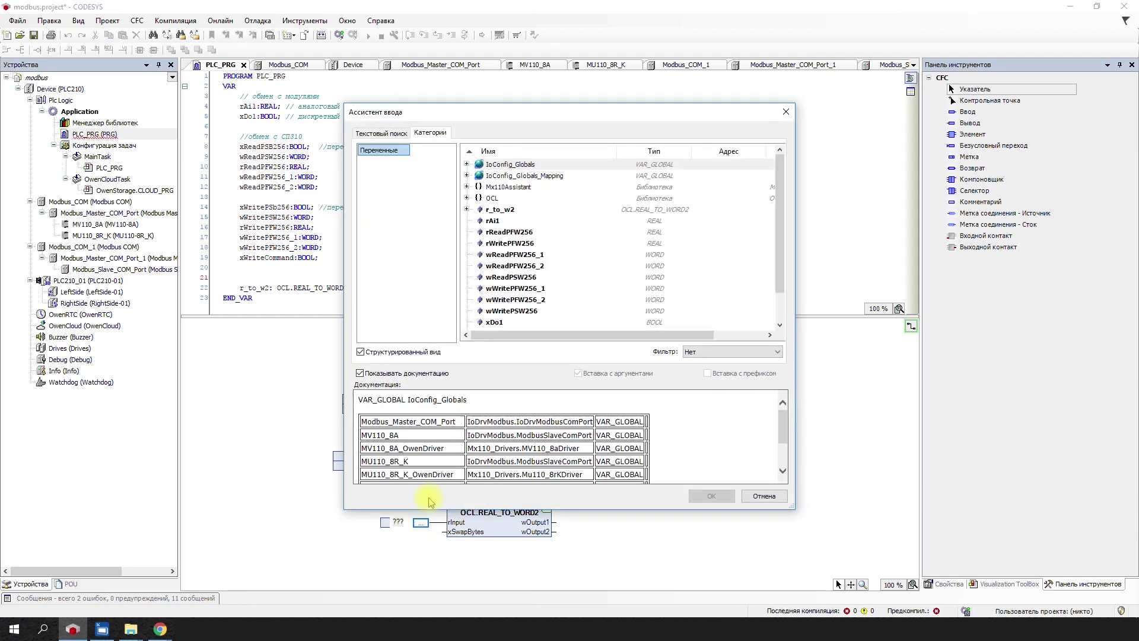
click(516, 243)
click(711, 496)
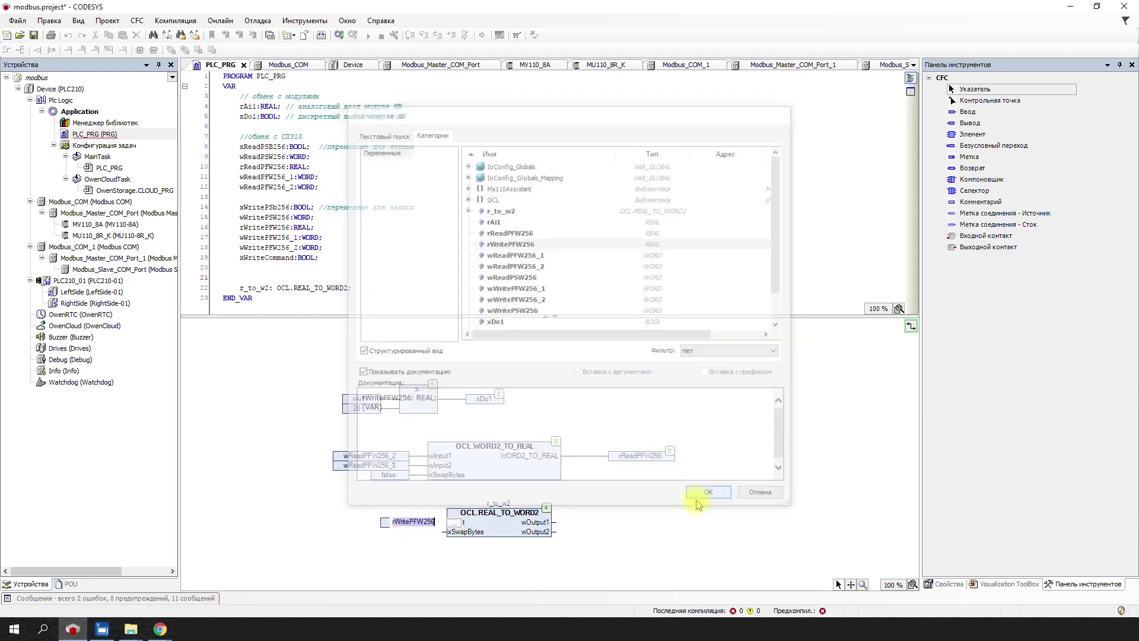
- Feed false to the r_to_w2 block's xSwapBytes input and connect an output element with the variable wWritePFW256_2 to its wOutput1
click(444, 532)
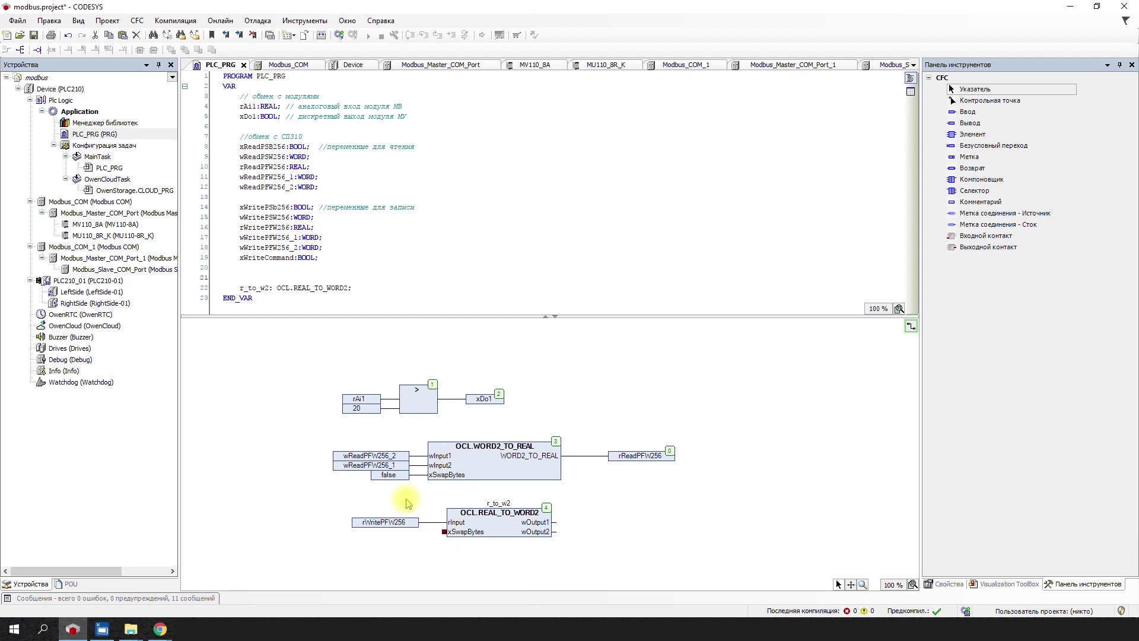
text(false)
click(671, 518)
drag(964, 123, 952, 142)
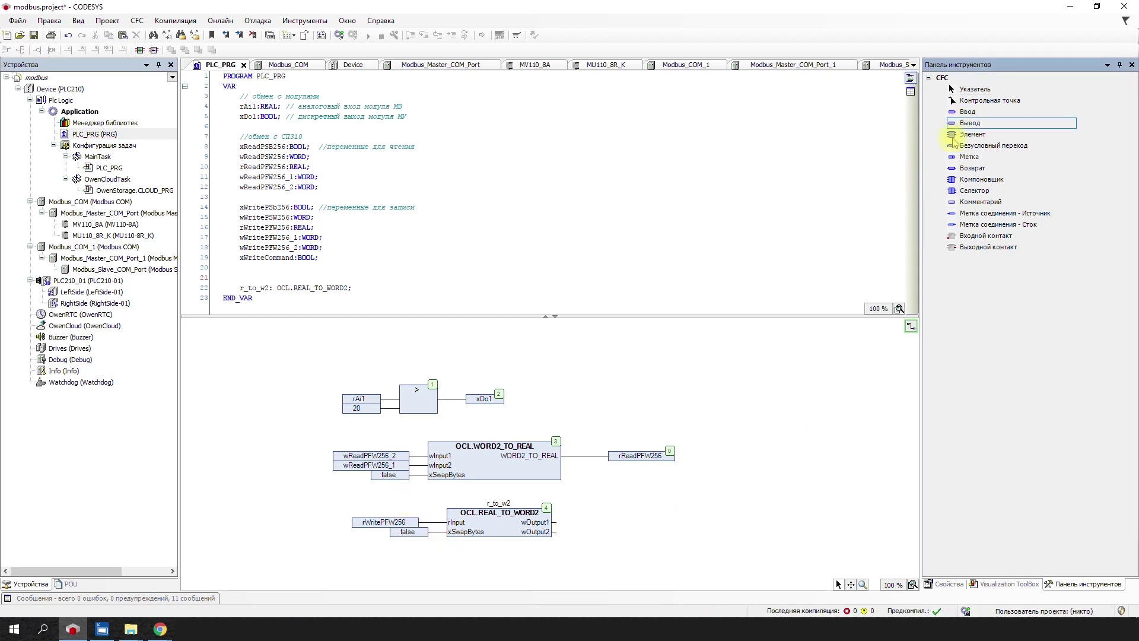
click(632, 514)
mouse_move(633, 514)
mouse_down()
mouse_move(590, 523)
mouse_move(621, 528)
mouse_up()
click(623, 523)
click(648, 522)
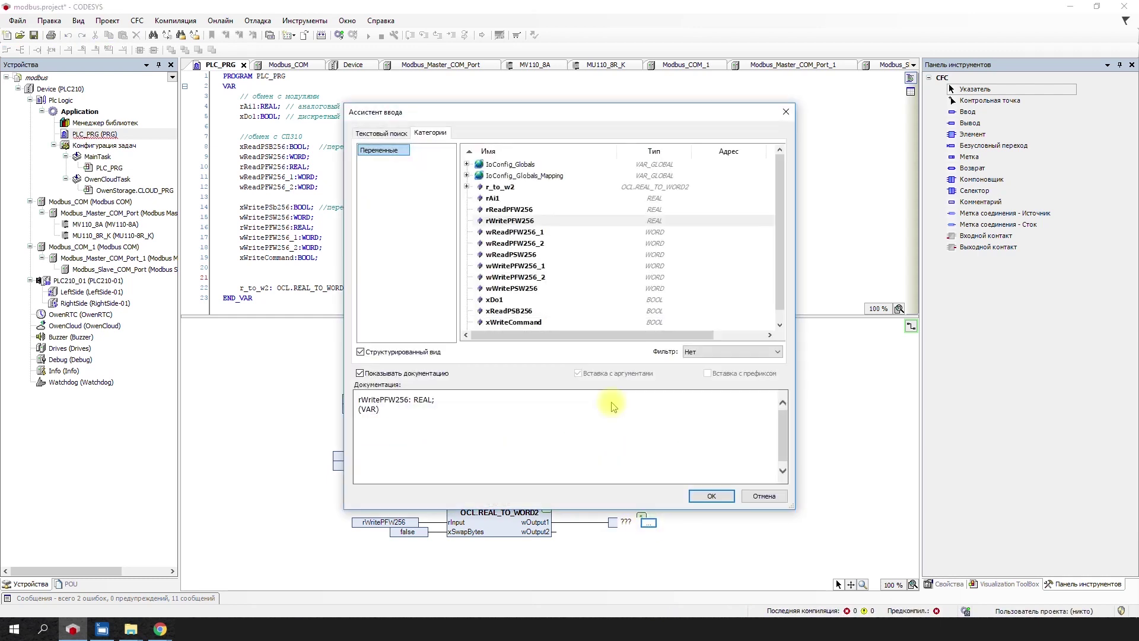
click(508, 277)
click(711, 496)
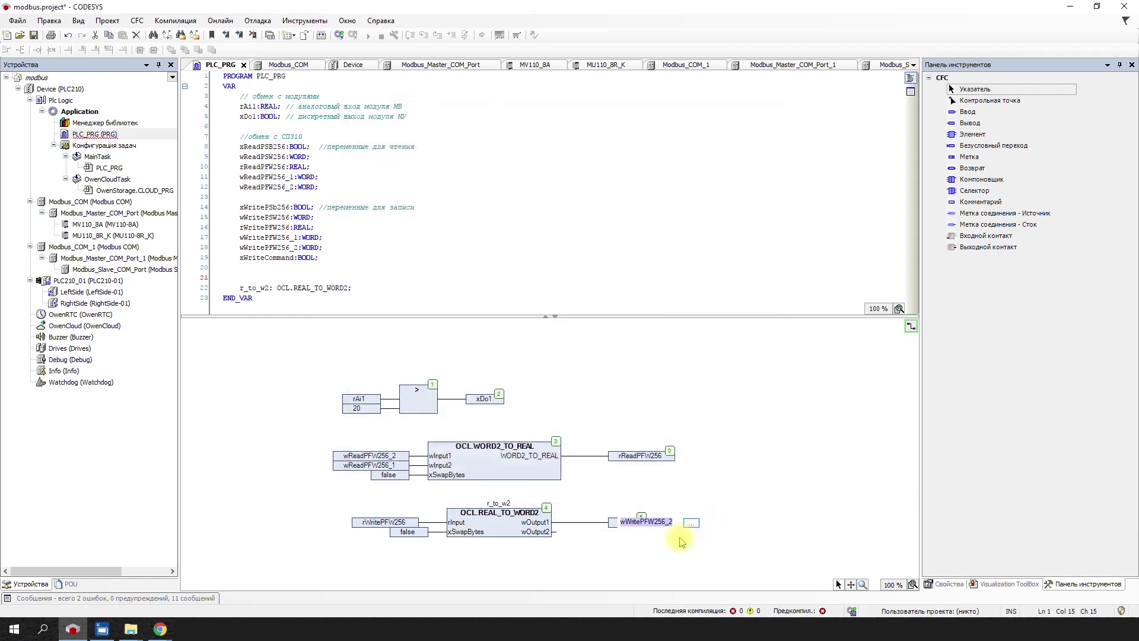
- Duplicate the wWritePFW256_2 output element, connect the copy to the r_to_w2 block's wOutput2, and change its variable to wWritePFW256_1
key(ctrl+c)
key(ctrl+v)
drag(274, 343, 691, 543)
drag(554, 532, 611, 532)
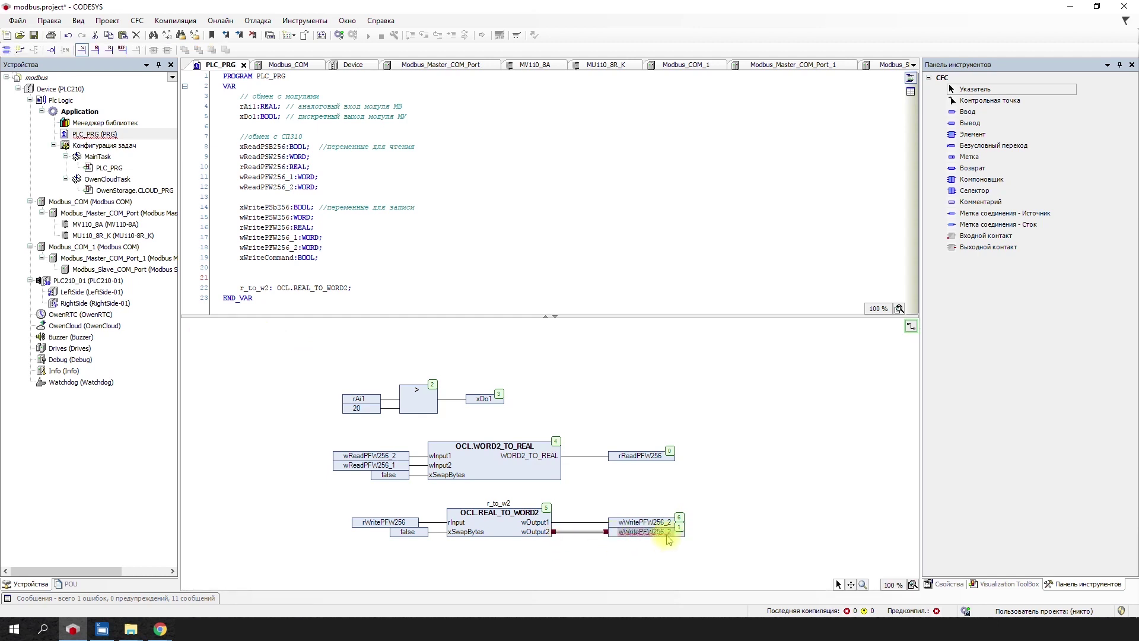
click(672, 531)
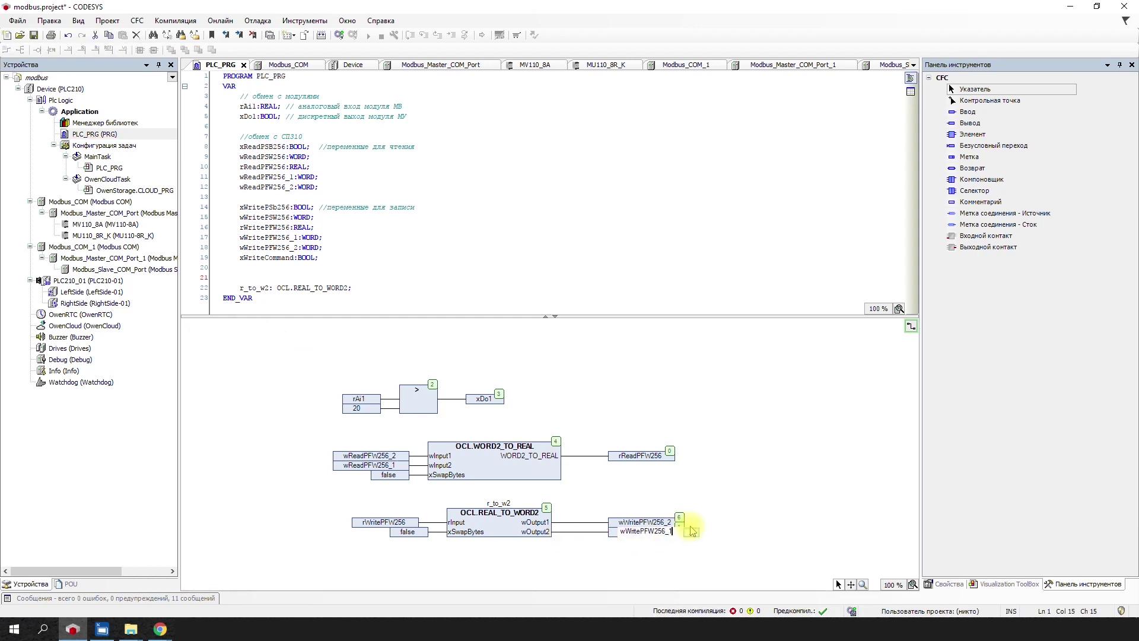
text(1)
click(768, 499)
- Log in to the PLC210 controller, download the updated application, and start it
click(221, 21)
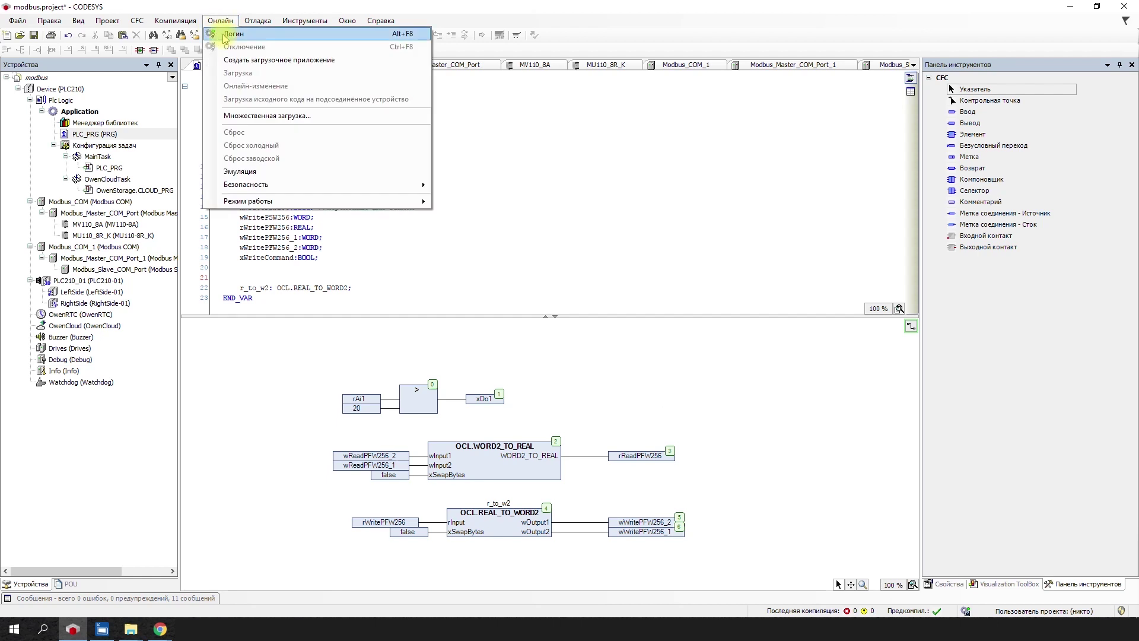
click(228, 34)
click(437, 311)
click(549, 373)
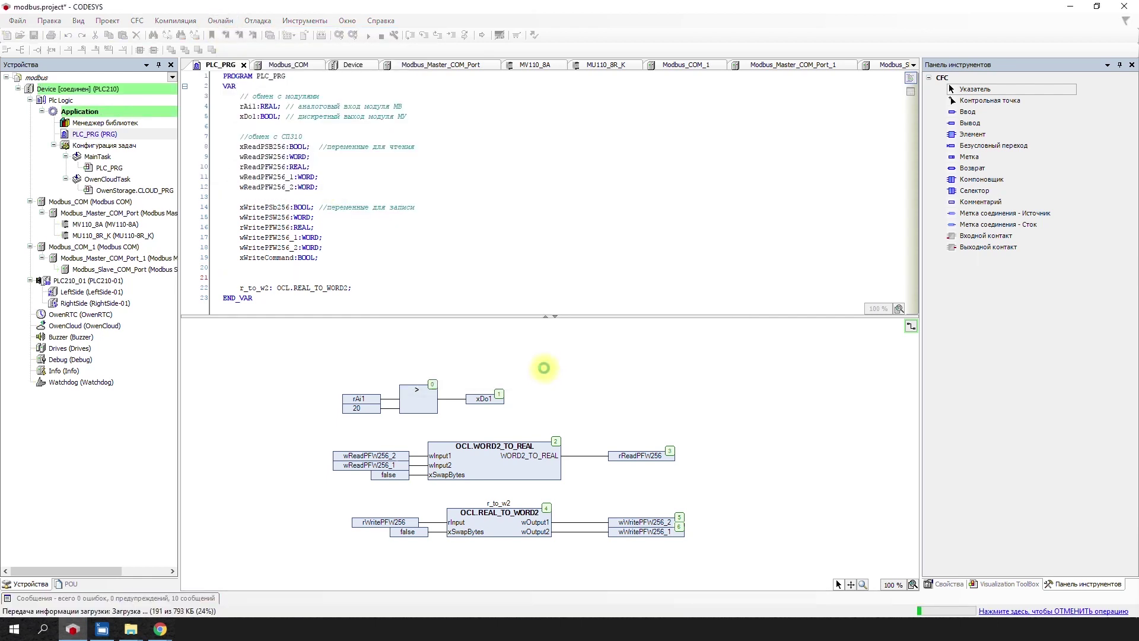
key(F5)
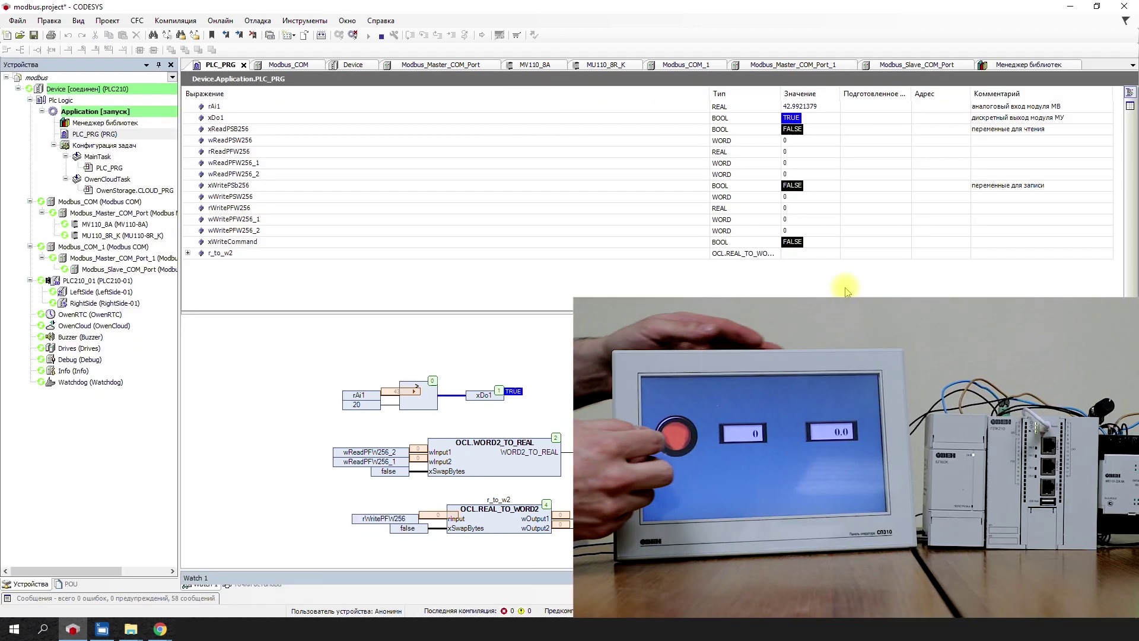